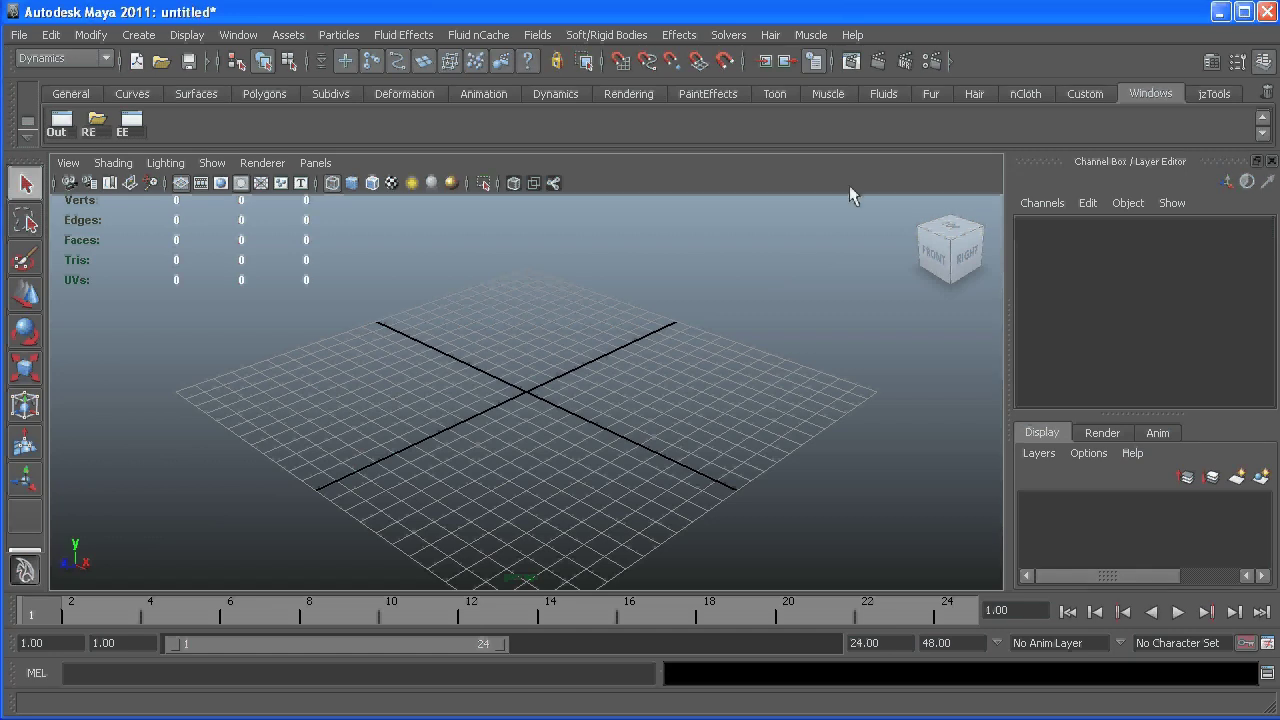
Set the scene to 30 fps (ntsc) with playback running from frame 1 to 600
left_click(1216, 93)
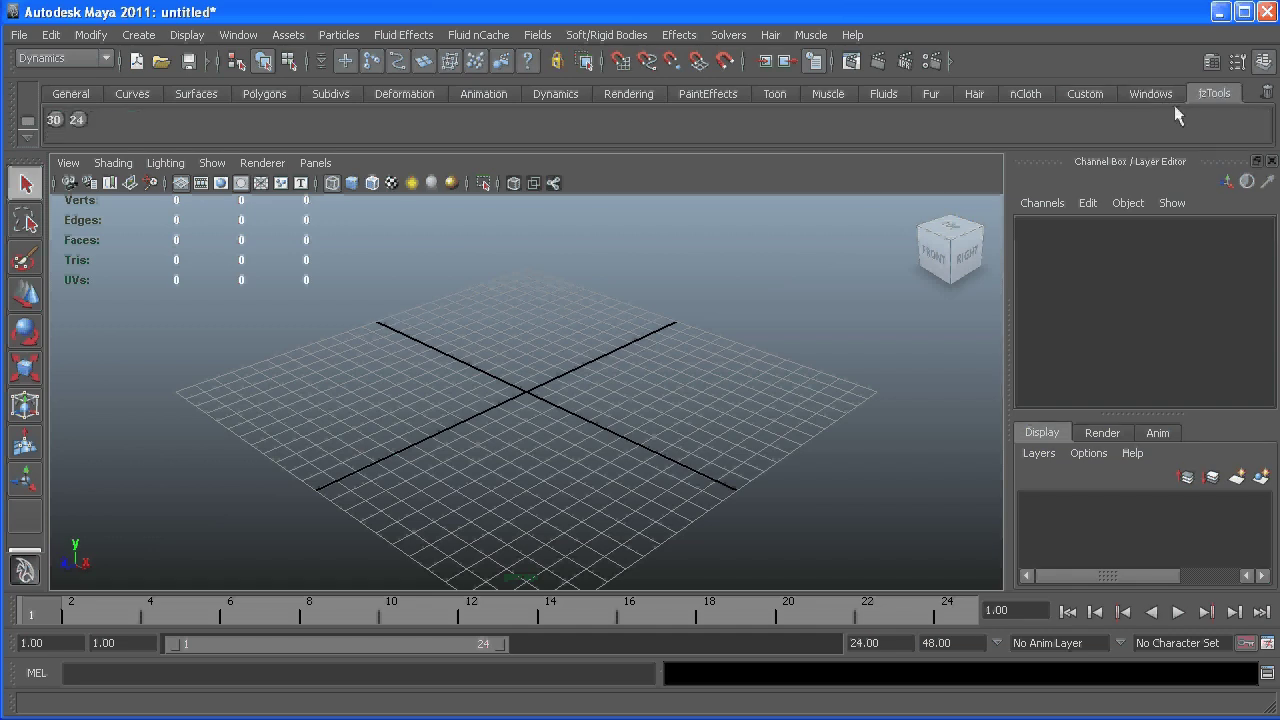
left_click(54, 120)
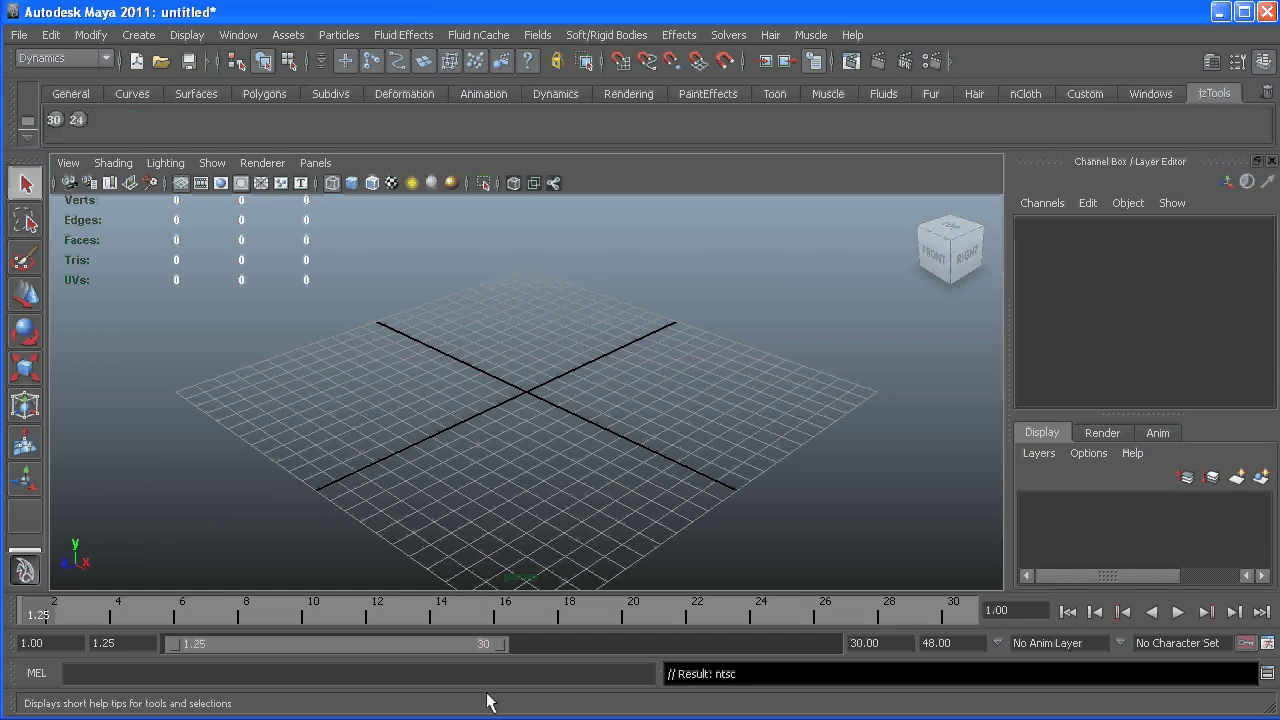
left_click(115, 643)
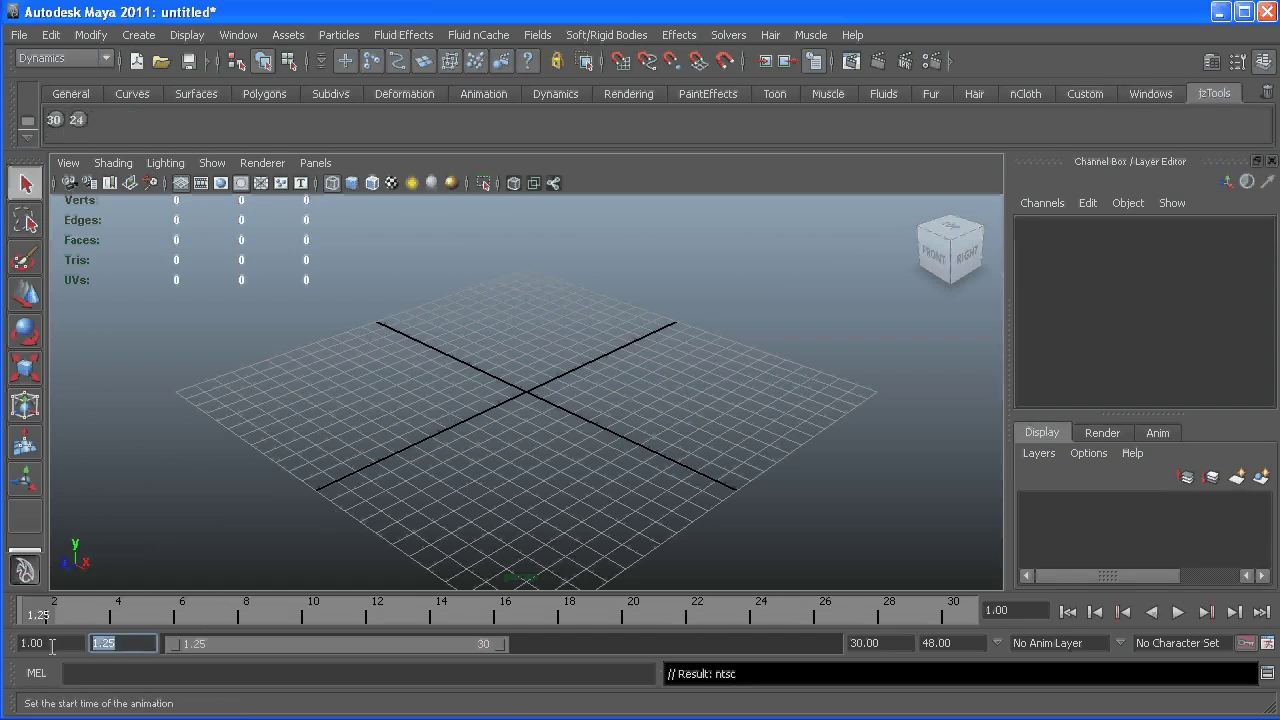
type("1")
key("Return")
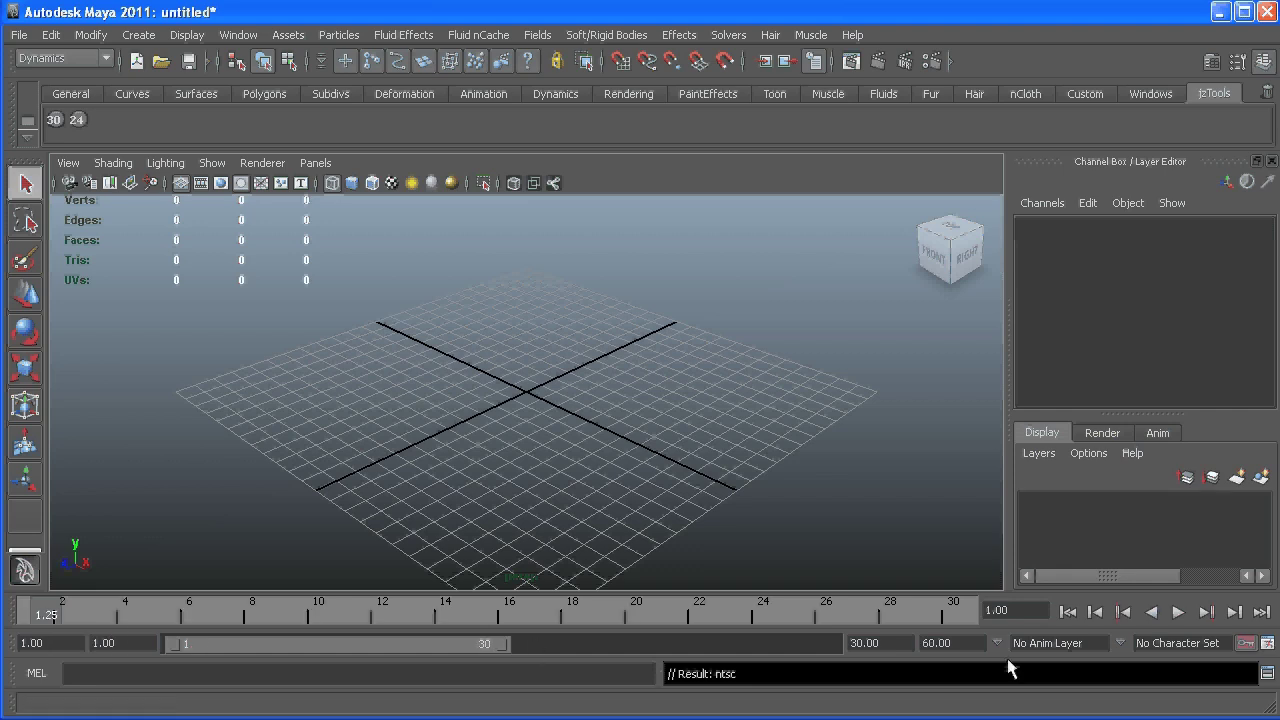
left_click(1066, 612)
left_click(870, 643)
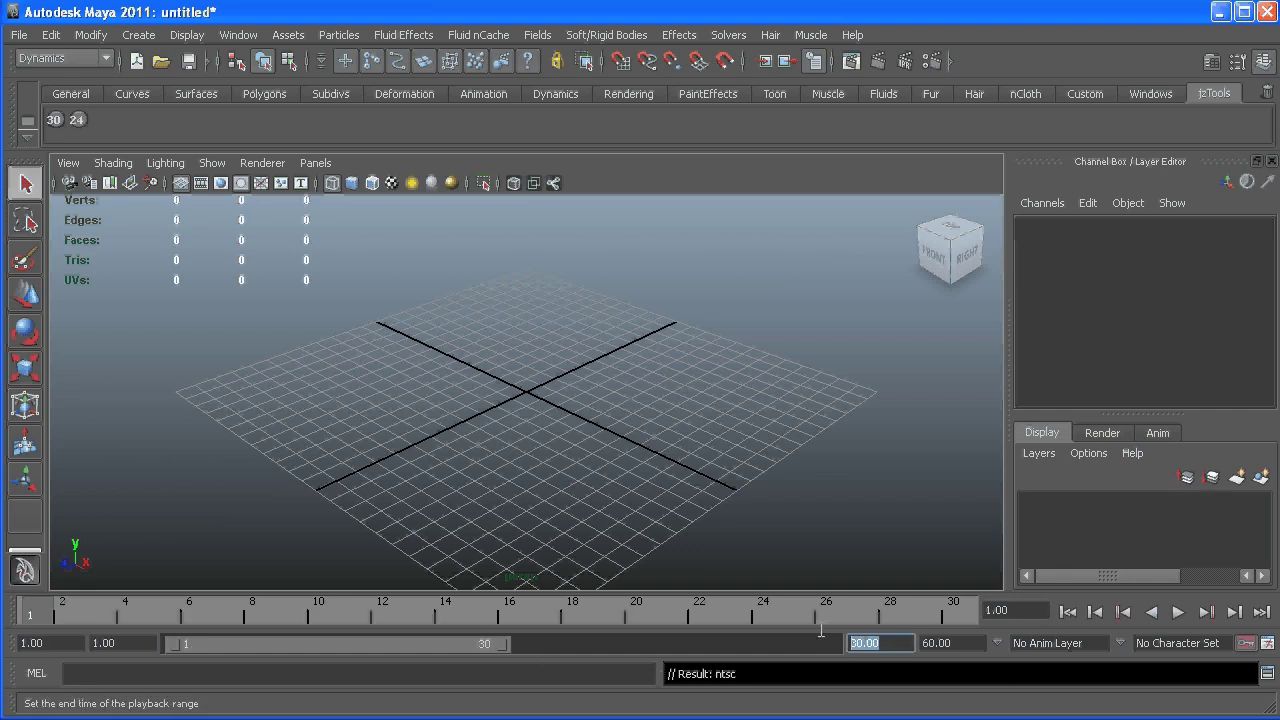
type("600")
key("Return")
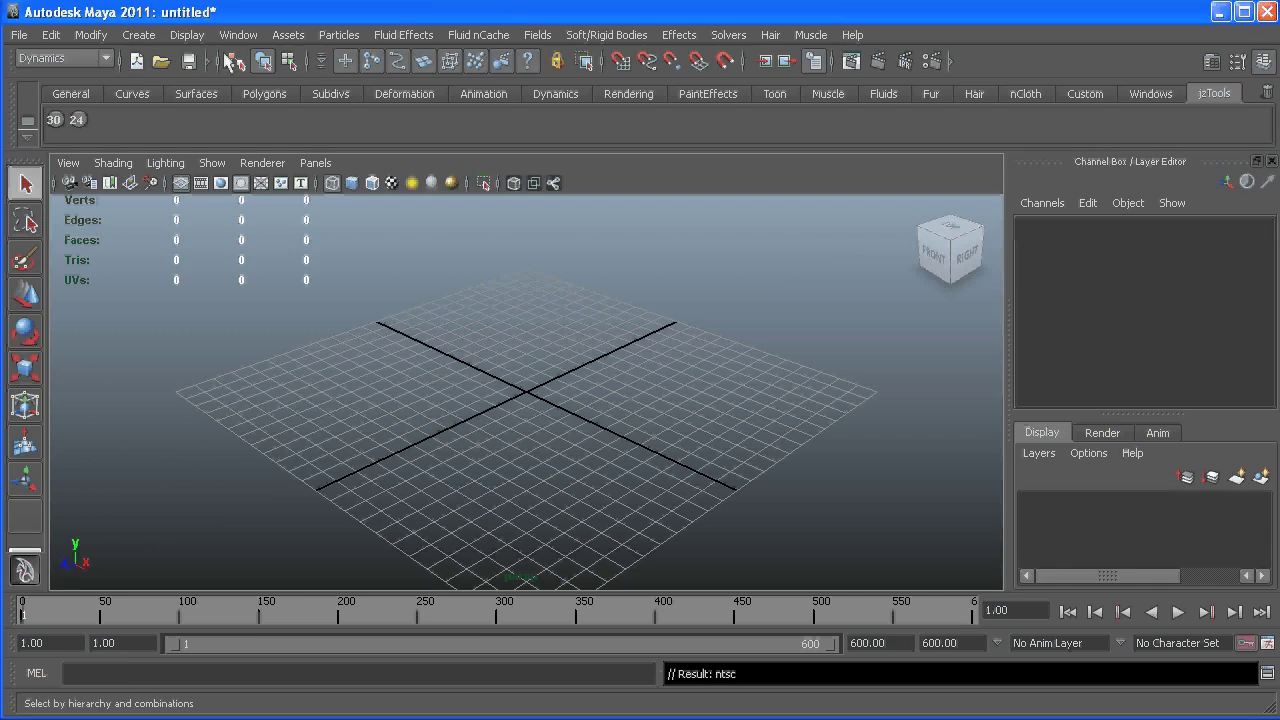
Create a NURBS plane and scale it uniformly to about 24
left_click(195, 93)
left_click(201, 126)
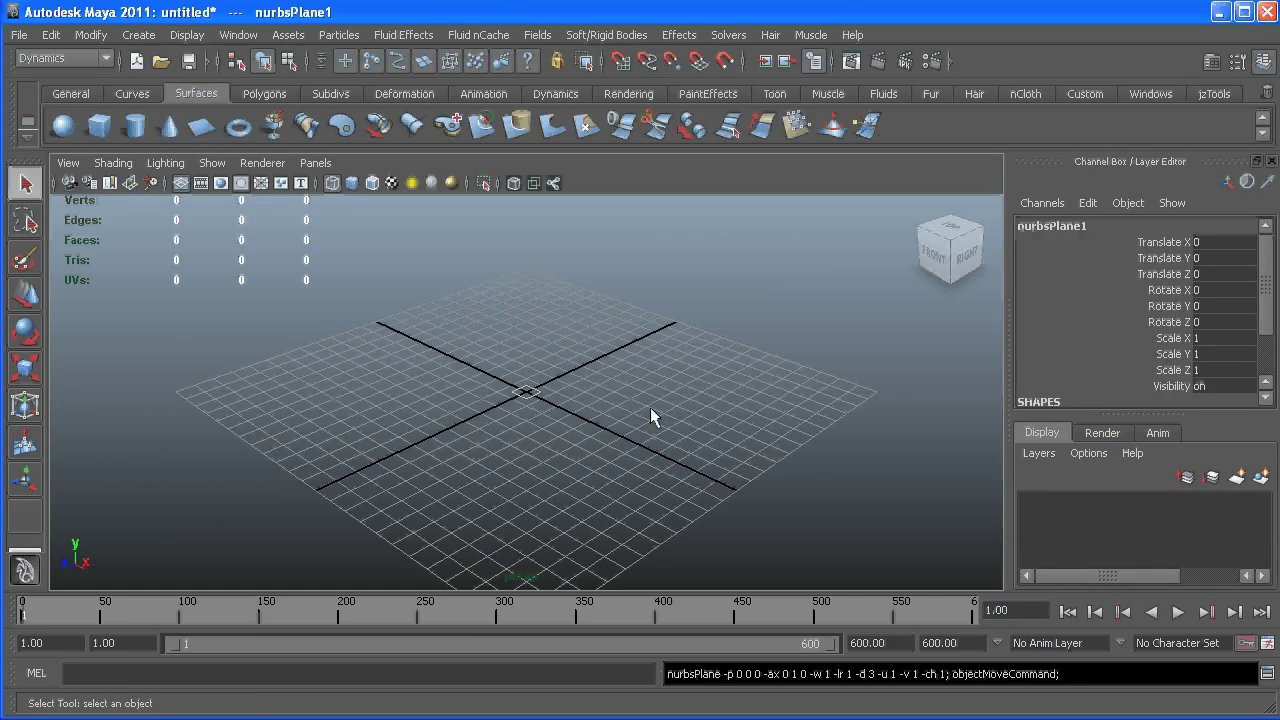
key("r")
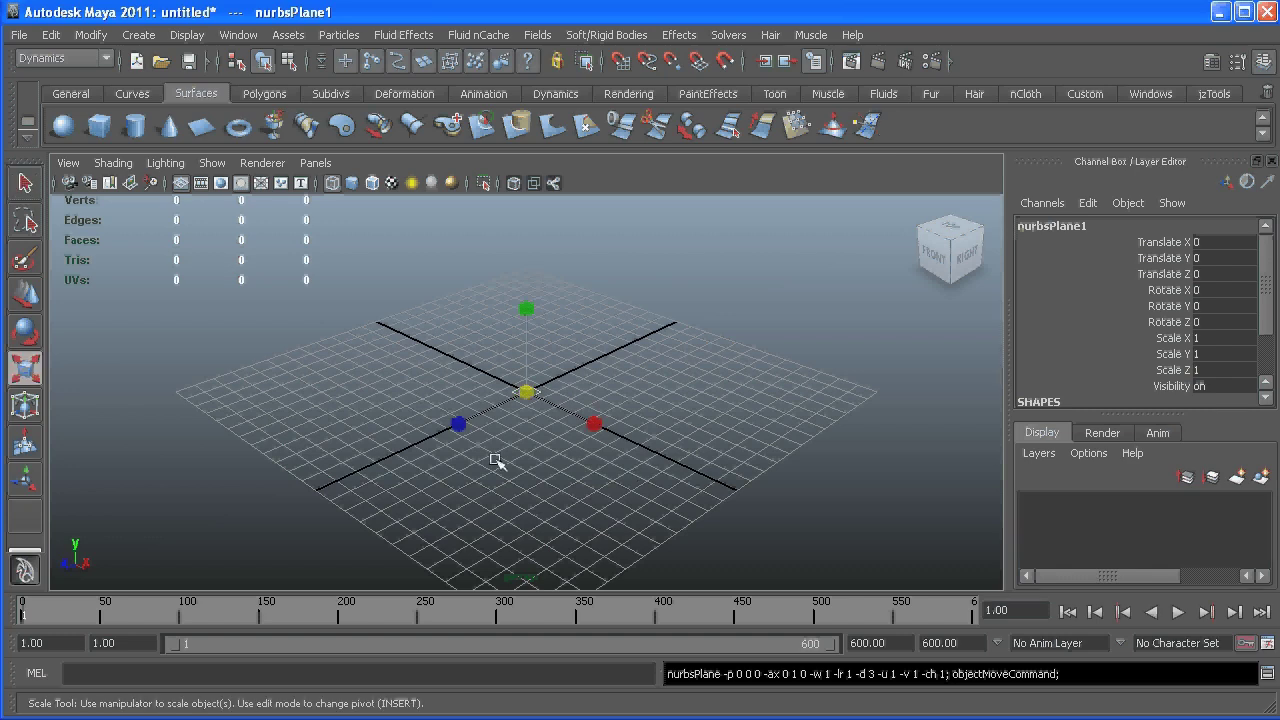
middle_click_drag(497, 457, 837, 451)
Switch the viewport to smooth shading and hide the grid
key("5")
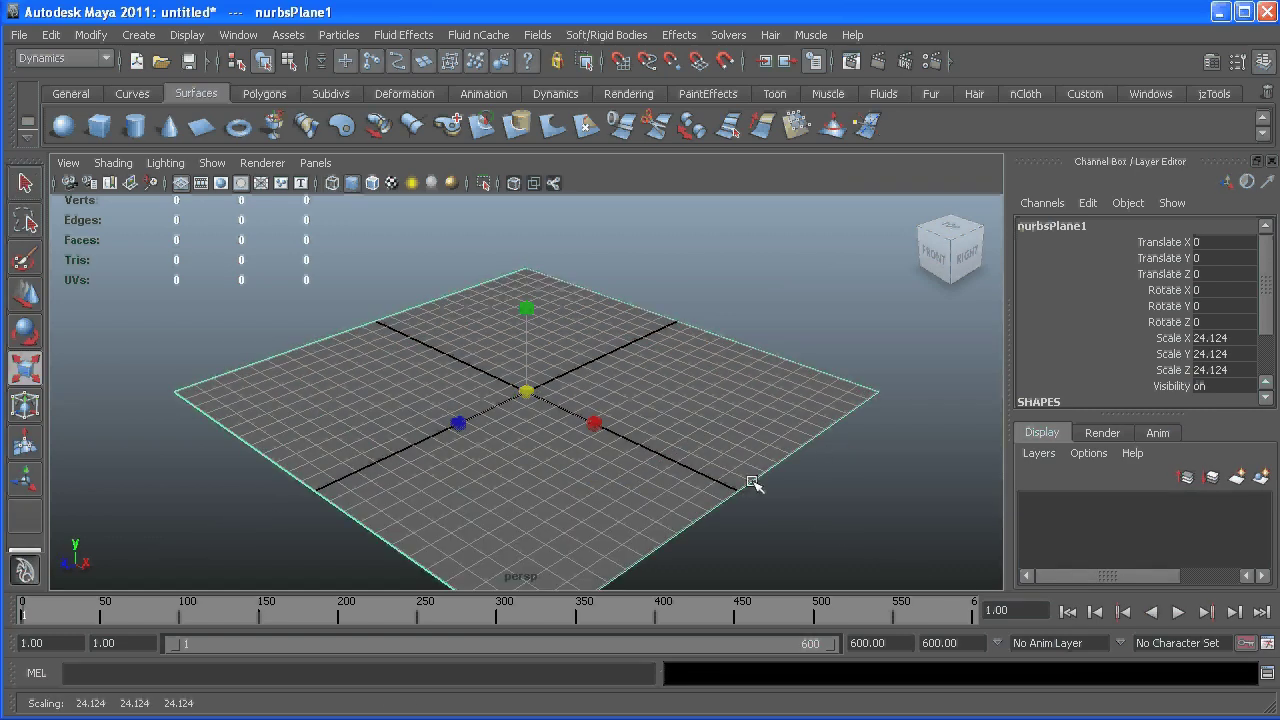
left_click(314, 164)
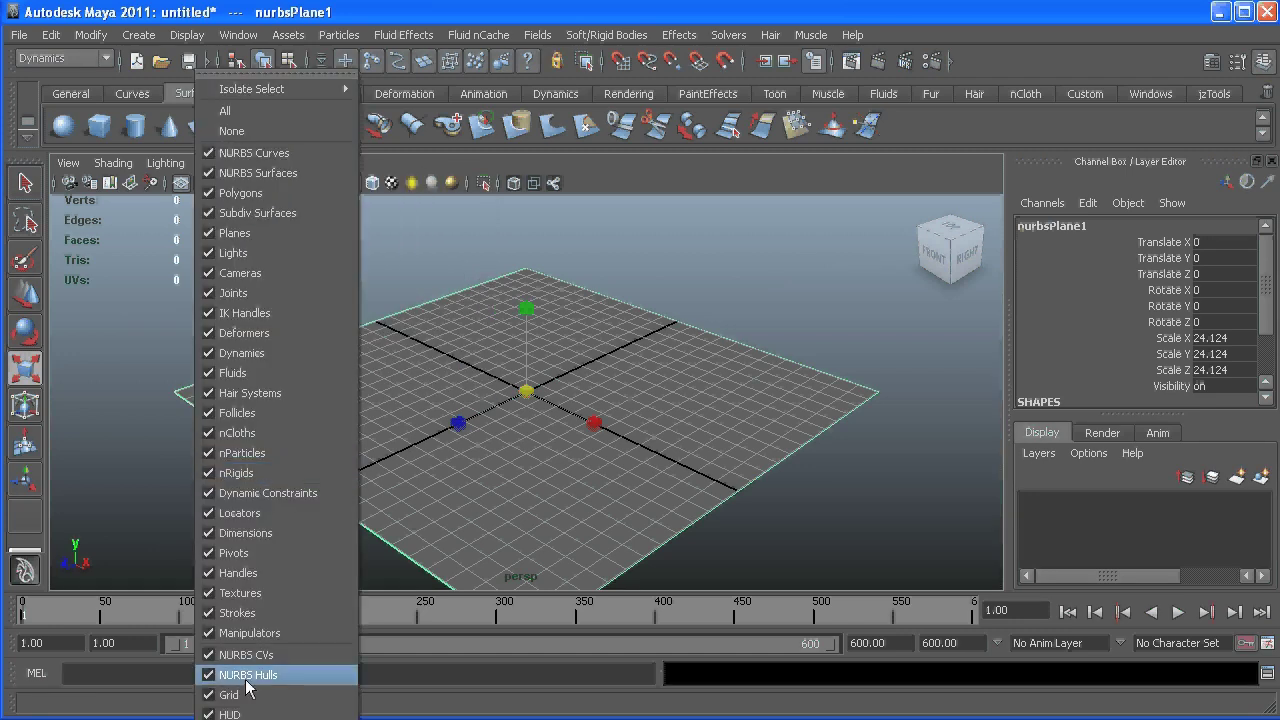
left_click(239, 702)
left_click_drag(529, 366, 486, 349, "alt")
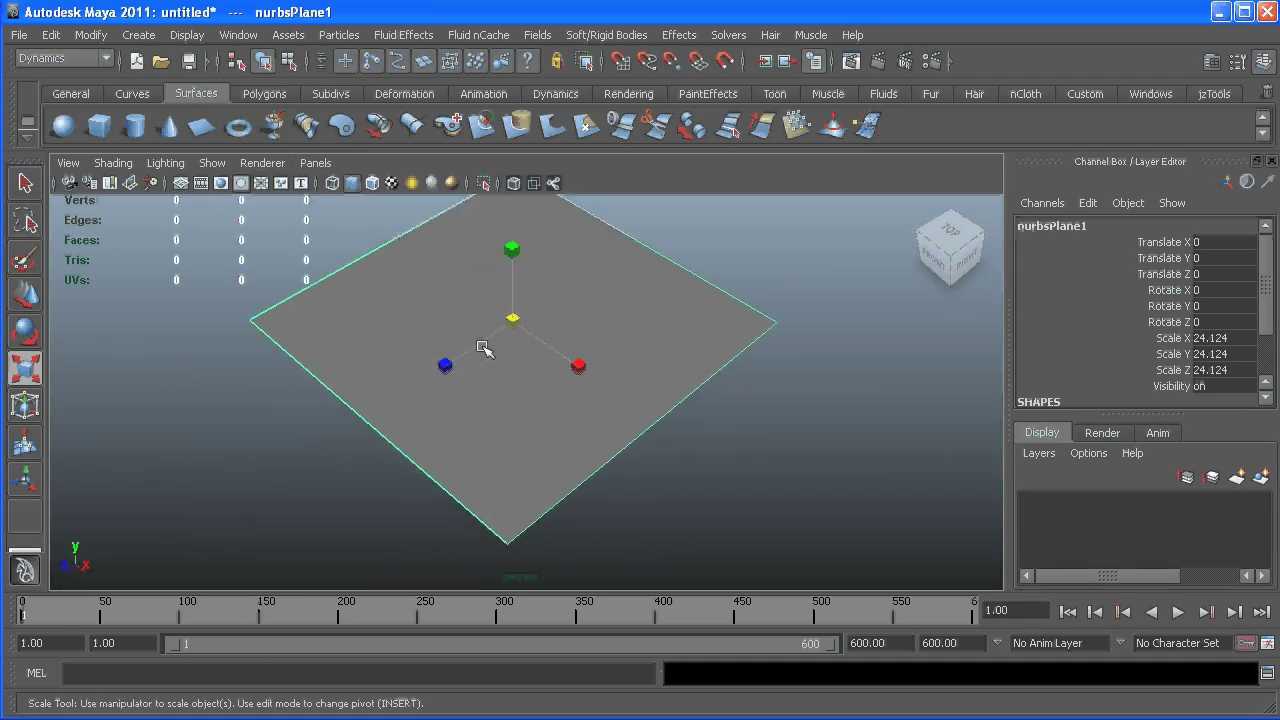
right_click(455, 420)
right_click_drag(455, 420, 405, 370)
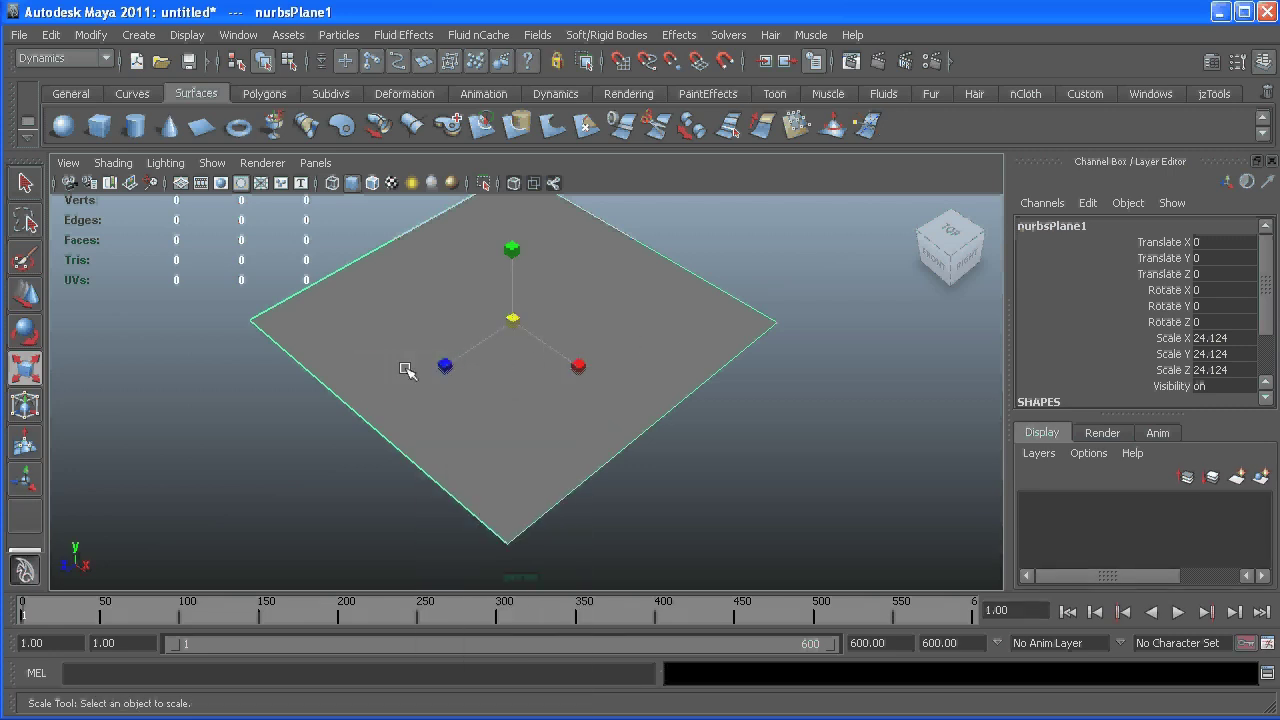
left_click_drag(405, 370, 657, 454, "alt")
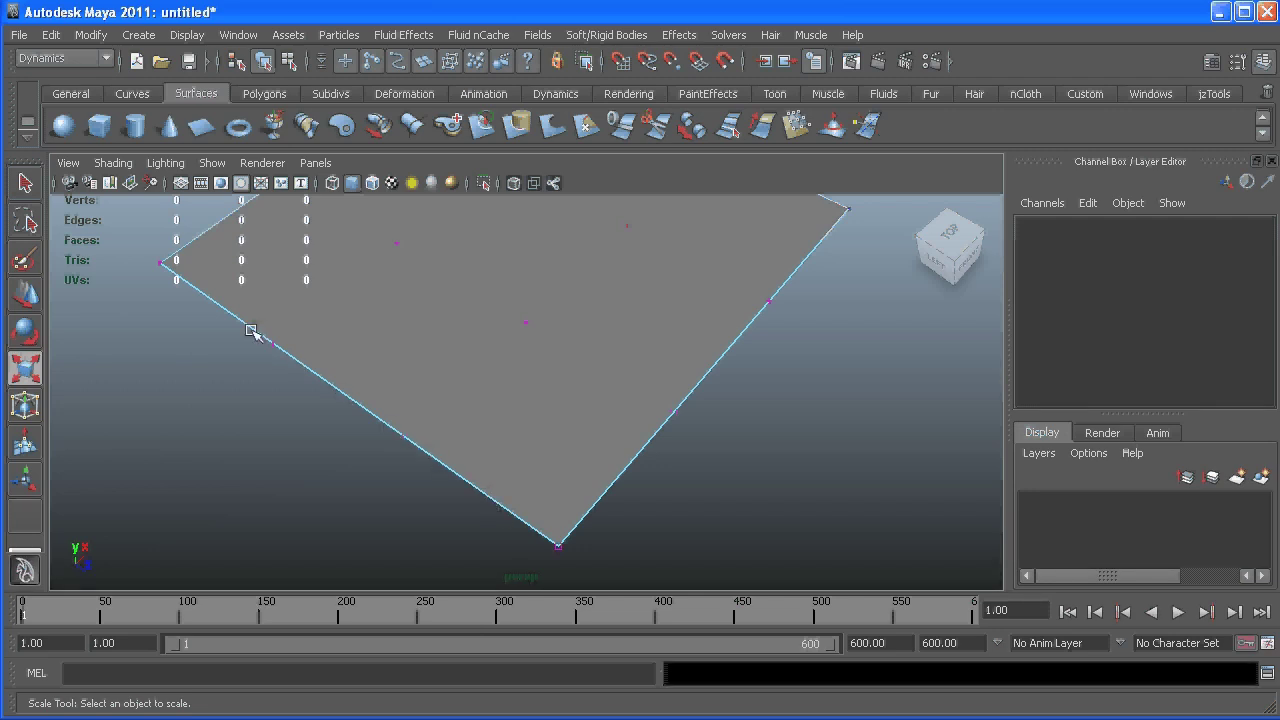
left_click_drag(314, 343, 402, 344, "alt")
right_click_drag(402, 344, 579, 473, "alt")
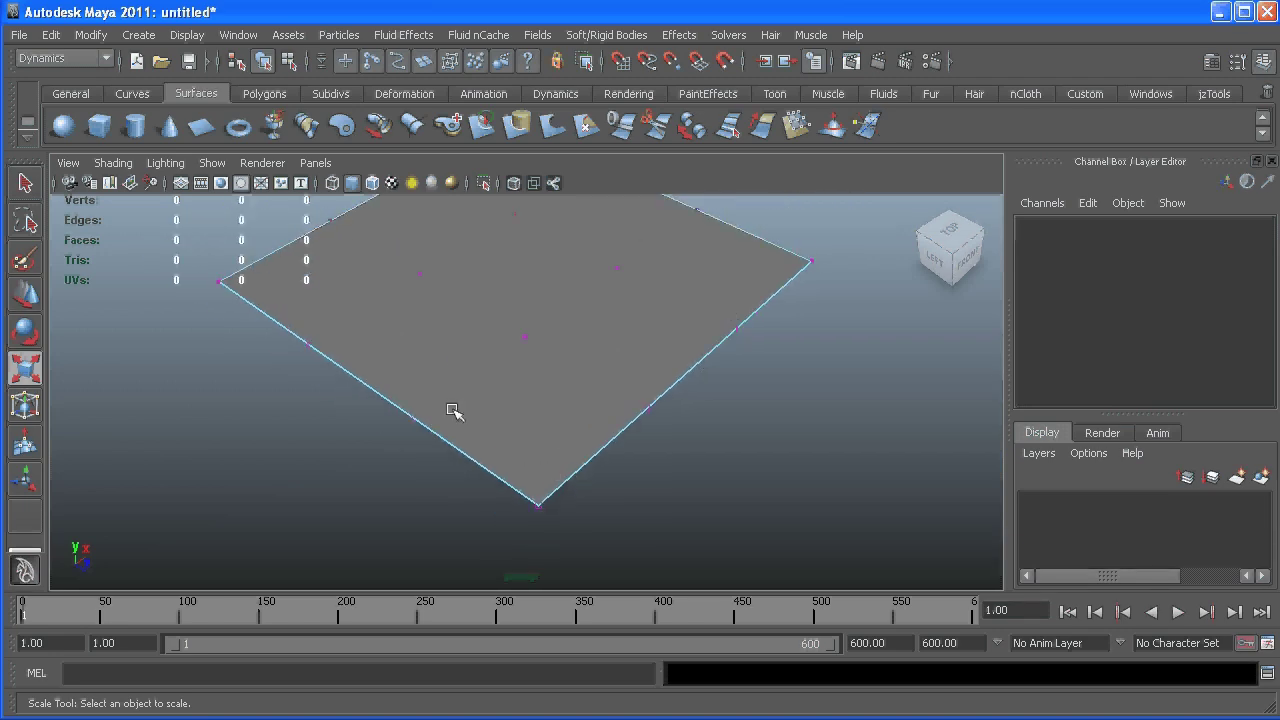
middle_click_drag(480, 406, 492, 438, "alt")
left_click(541, 341)
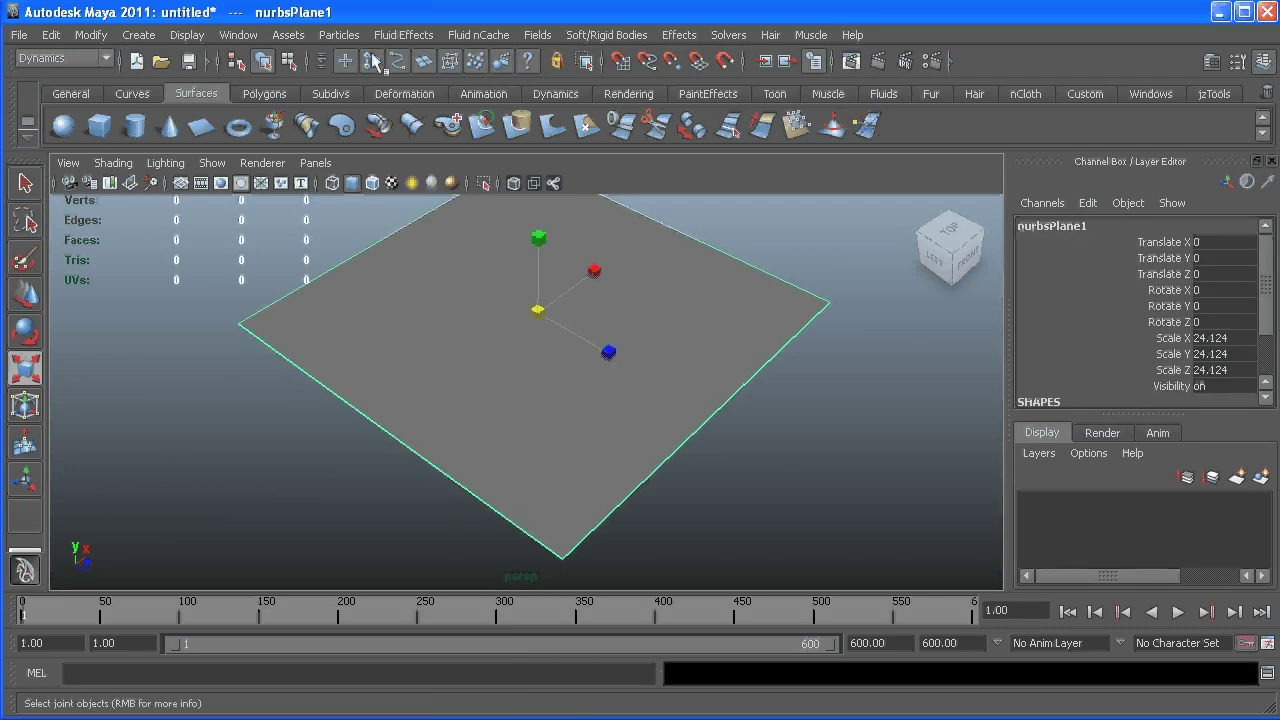
Create a Surface-type emitter on the plane using Emit from Object options
left_click(339, 35)
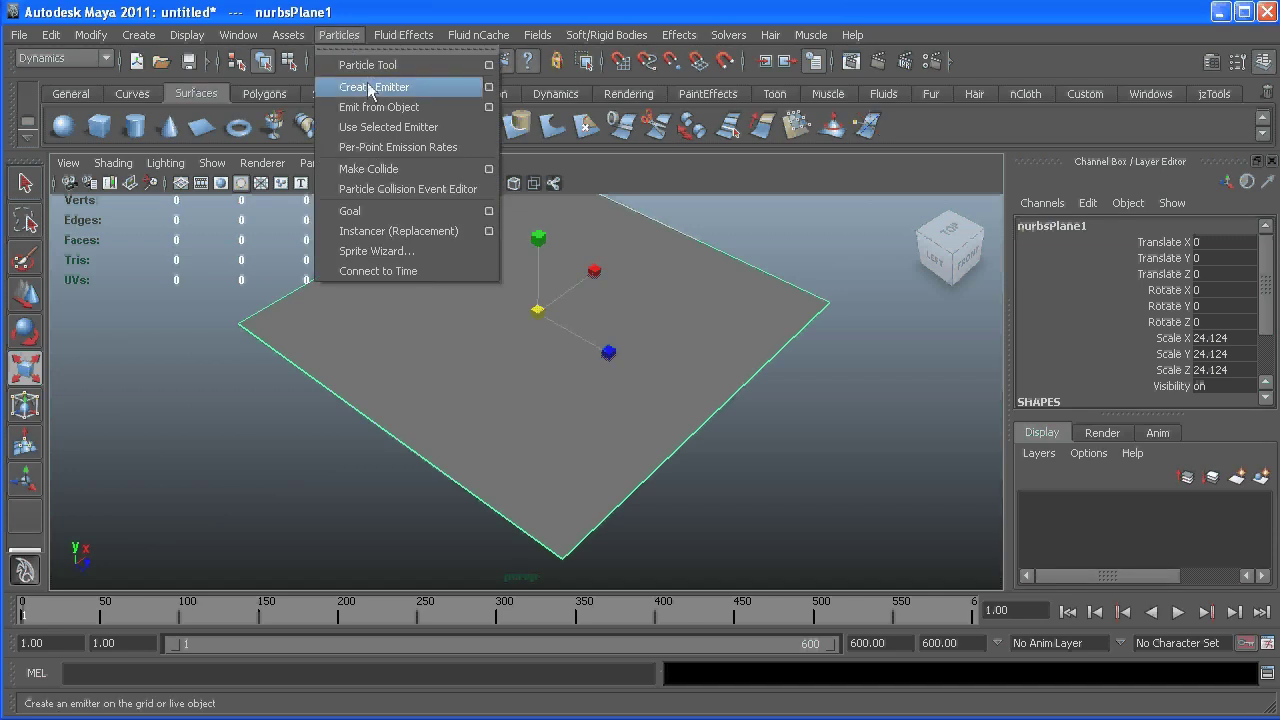
left_click(489, 107)
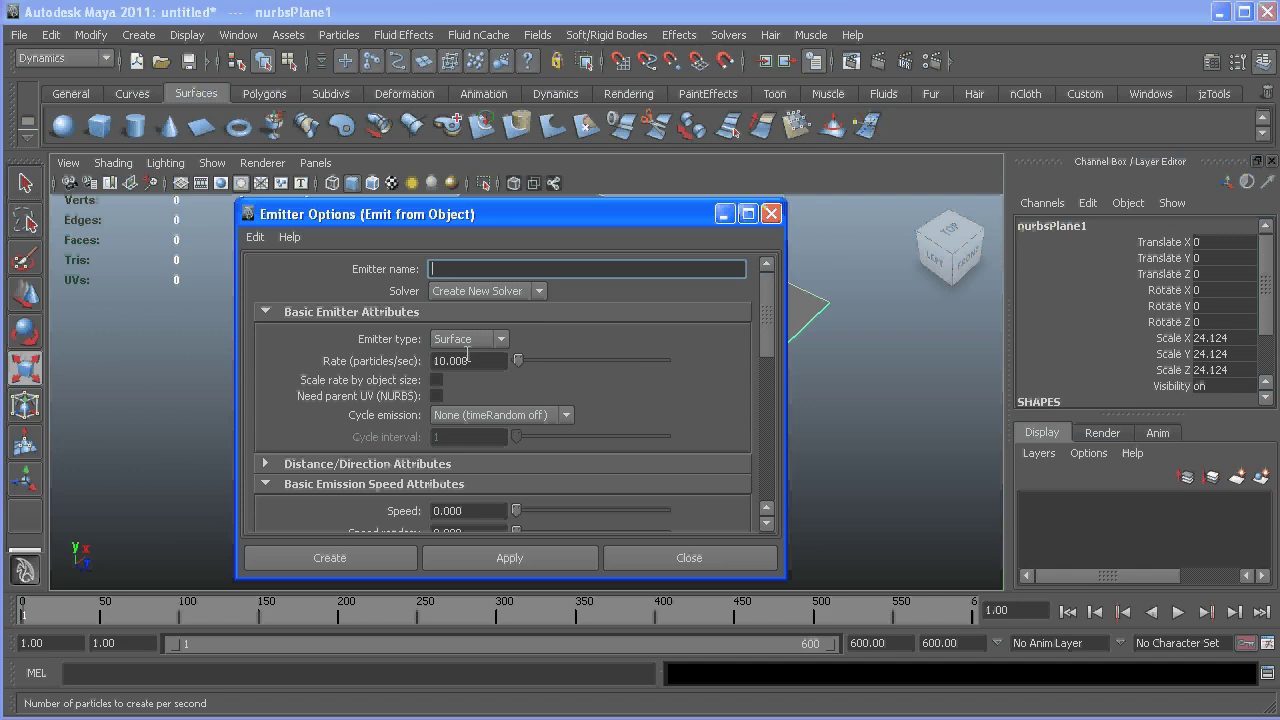
scroll(578, 428, "down", 3)
scroll(540, 420, "up", 1)
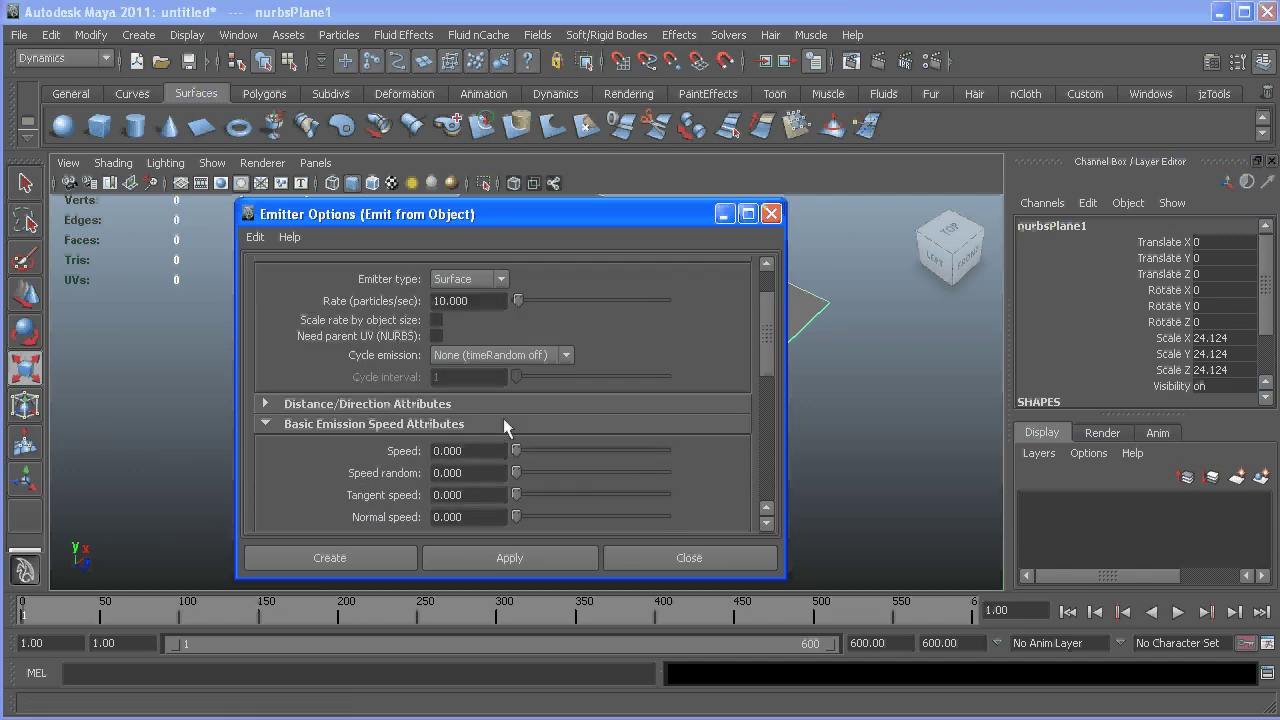
scroll(503, 418, "down", 2)
left_click(312, 559)
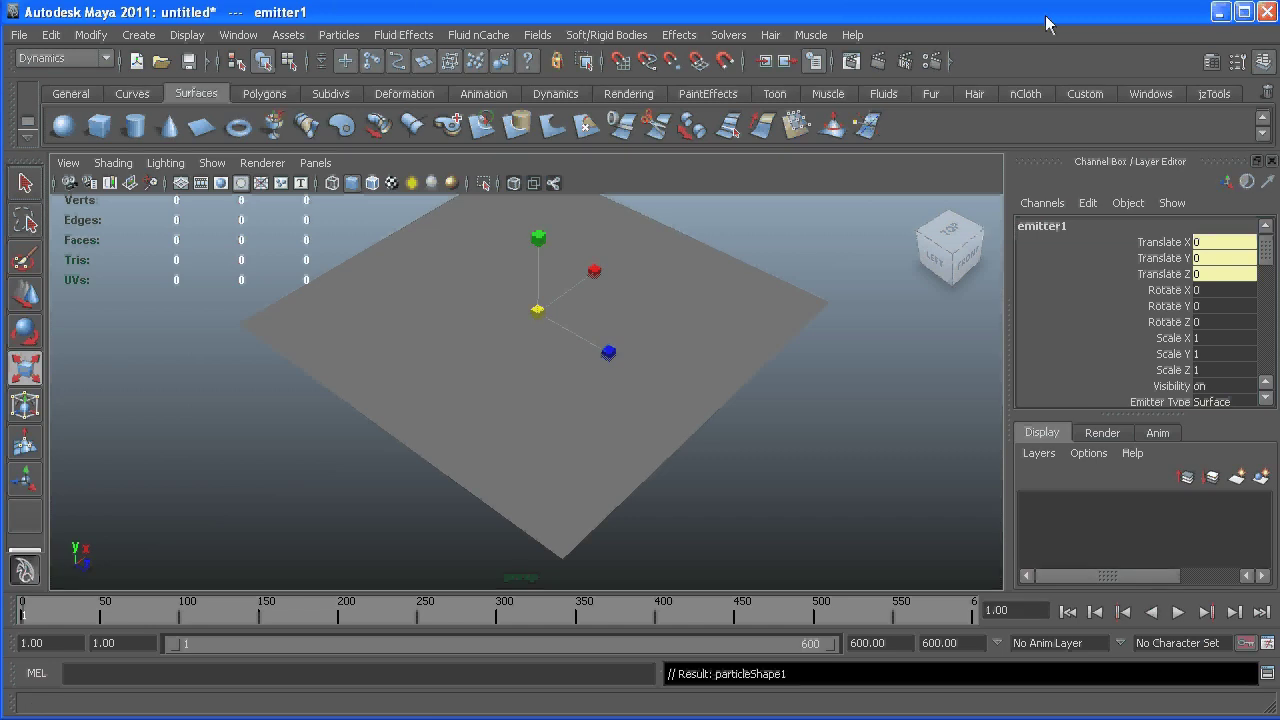
Select particleShape1 under particle1 in the Outliner
left_click(1136, 94)
left_click(61, 121)
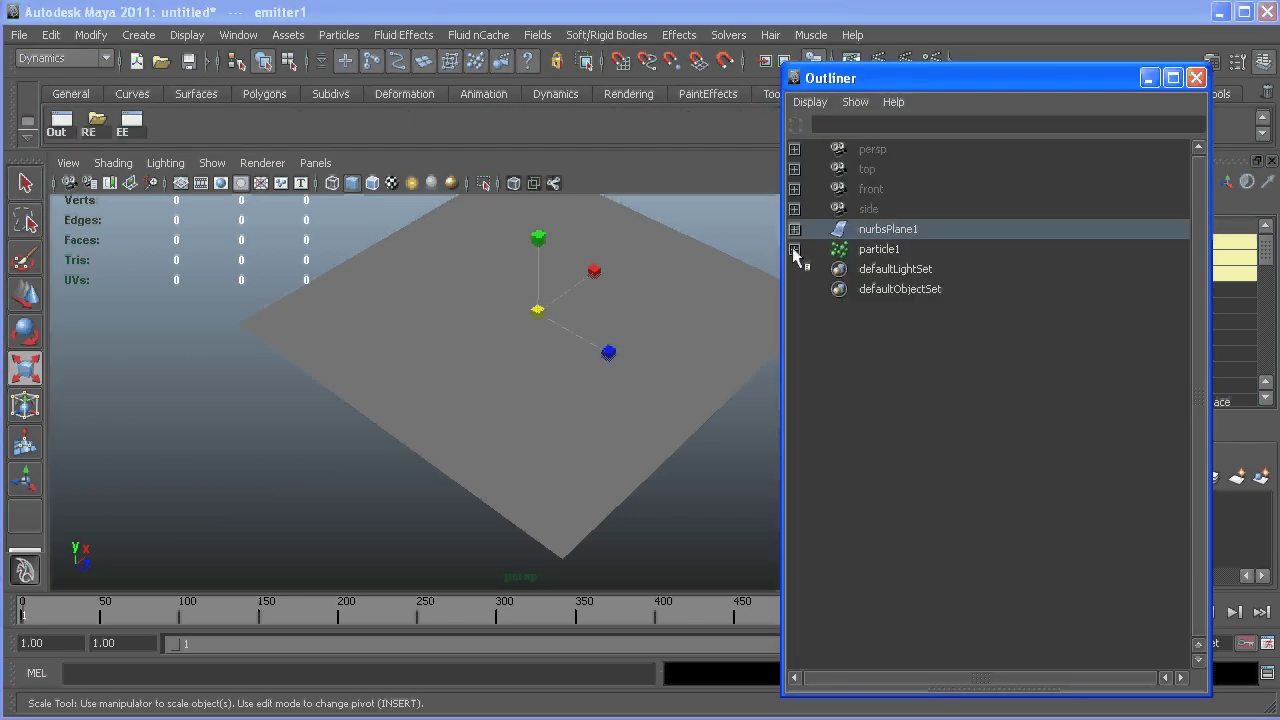
left_click(794, 249)
left_click(888, 270)
left_click_drag(906, 79, 1279, 60)
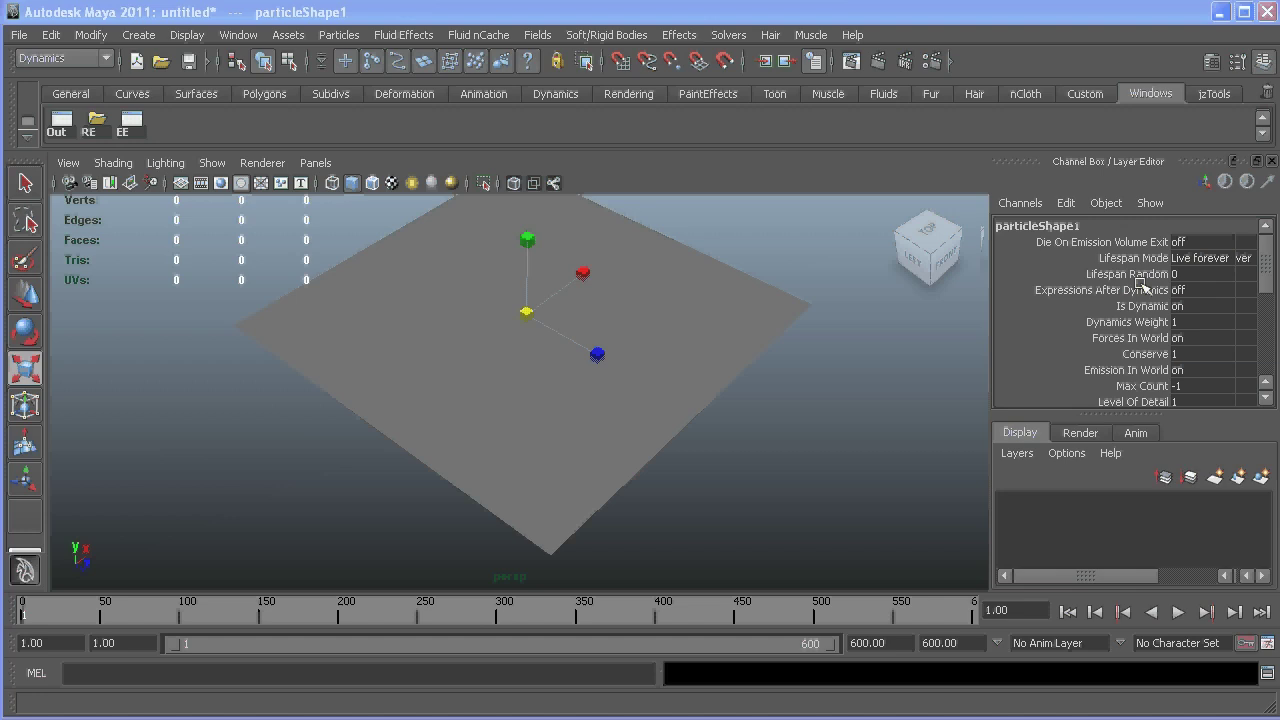
Show particleShape1 in the Attribute Editor, scrolled to Add Dynamic Attributes
key("ctrl+a")
scroll(1070, 350, "down", 2)
scroll(1070, 344, "down", 6)
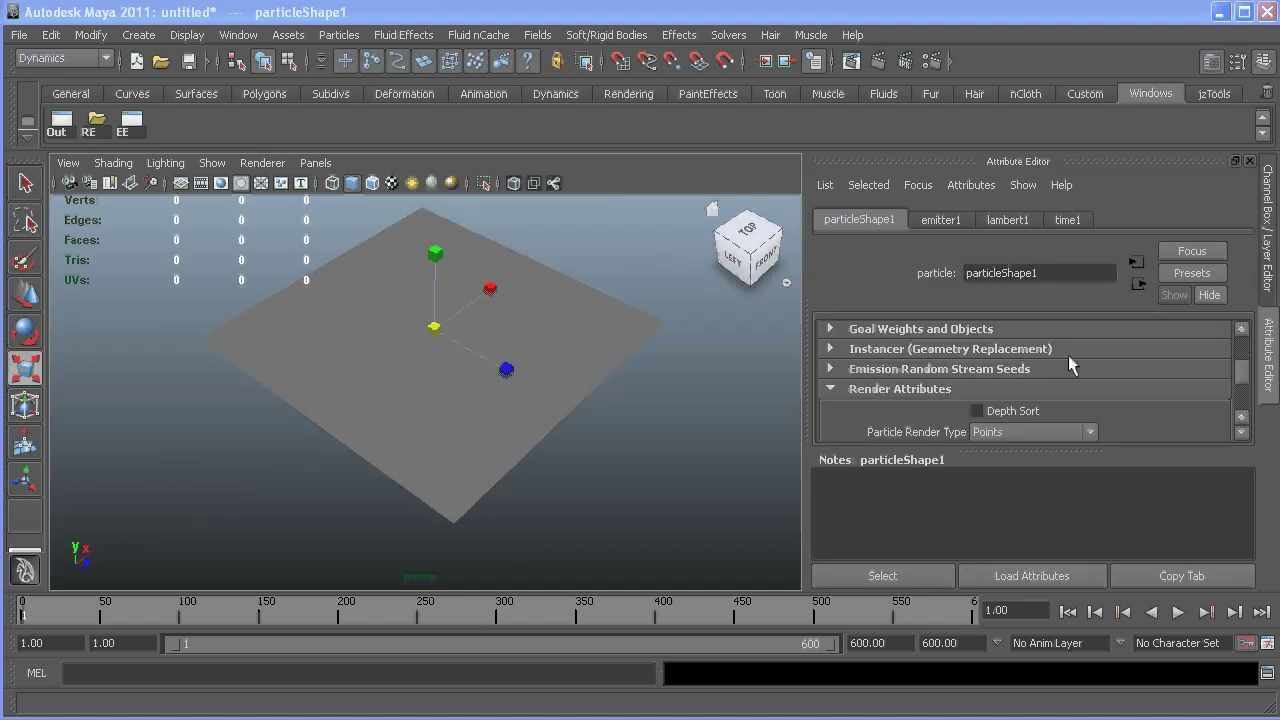
scroll(1036, 400, "down", 6)
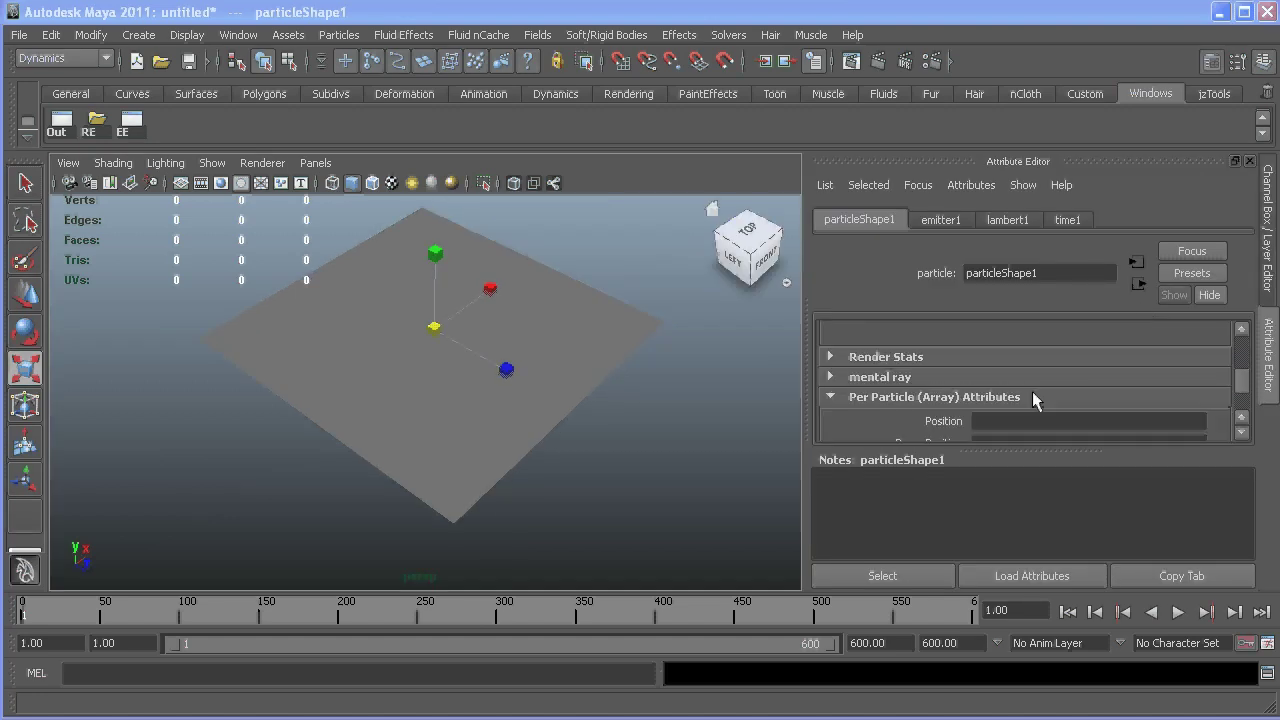
scroll(1032, 391, "down", 5)
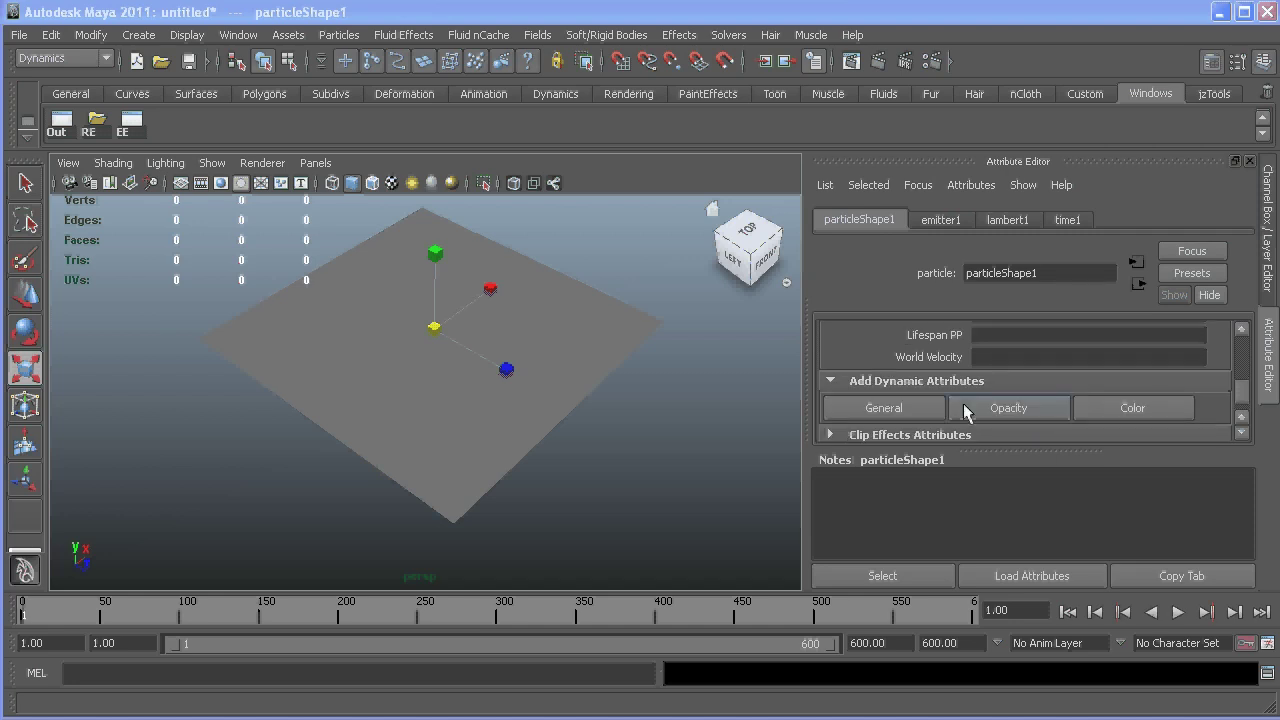
Add goalU and goalV from the Particle attribute list to particleShape1
left_click(905, 408)
left_click(546, 153)
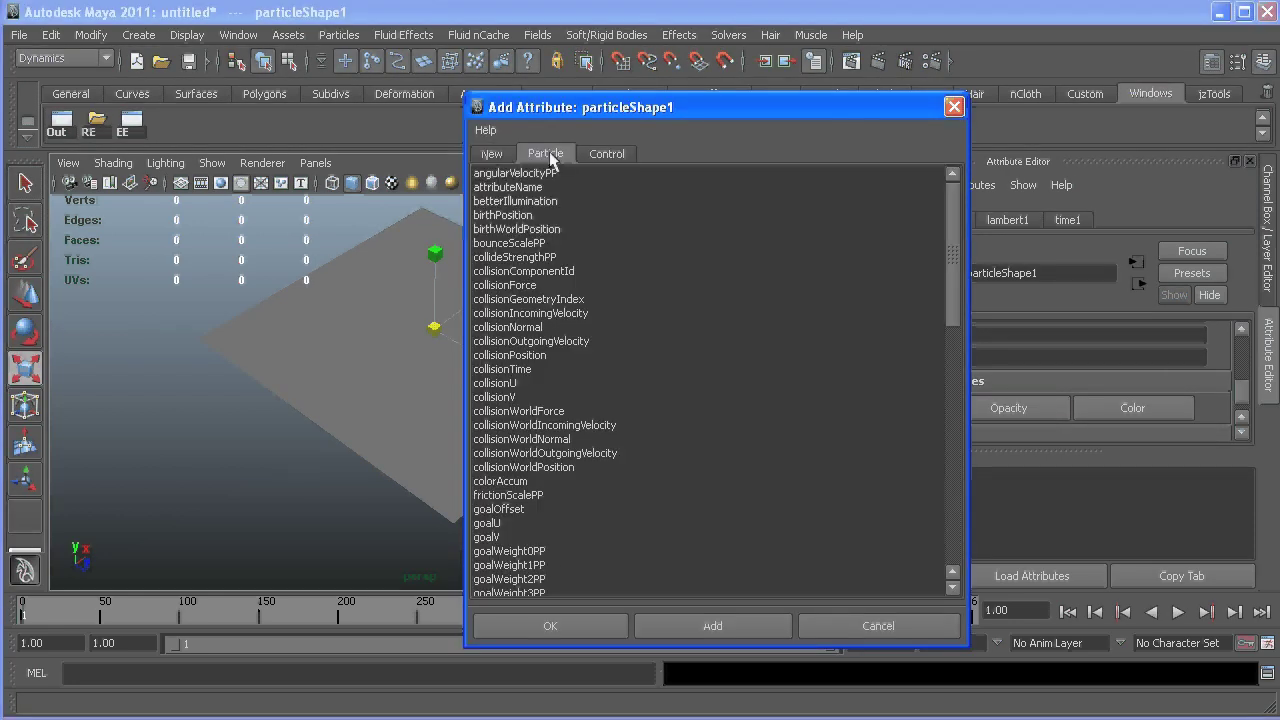
left_click(494, 524)
left_click(681, 624)
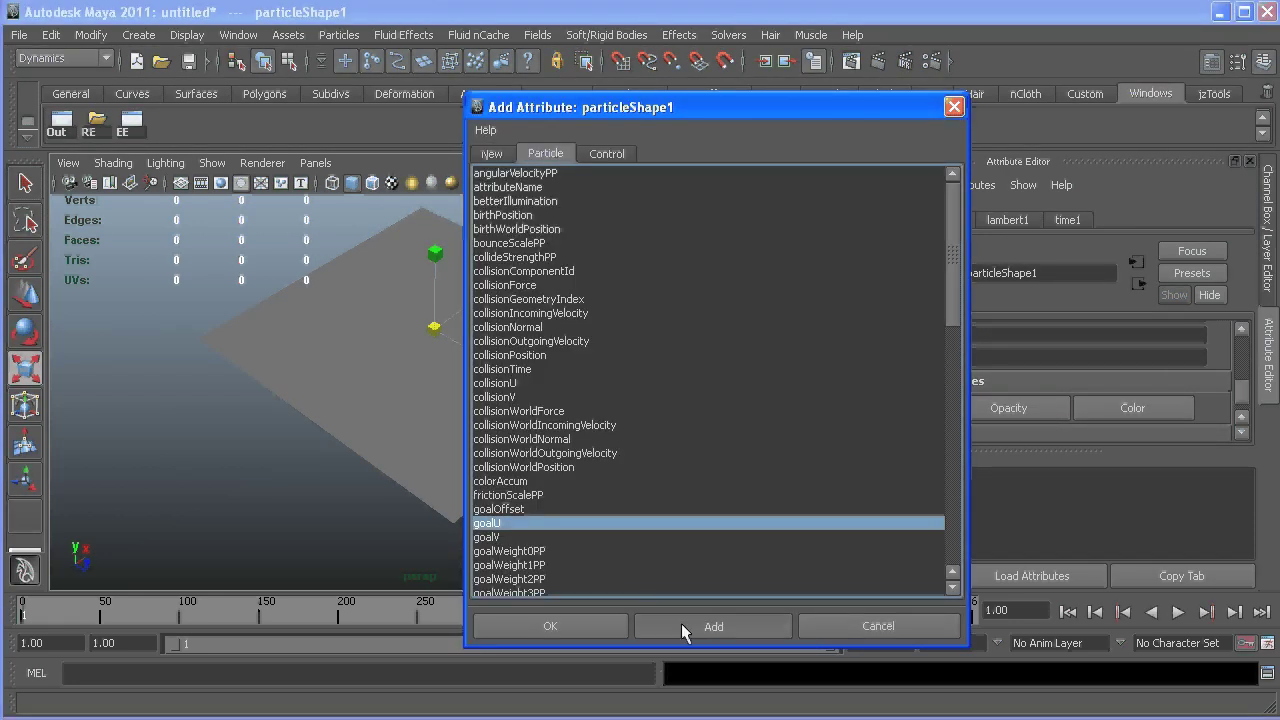
left_click(494, 537)
left_click(679, 628)
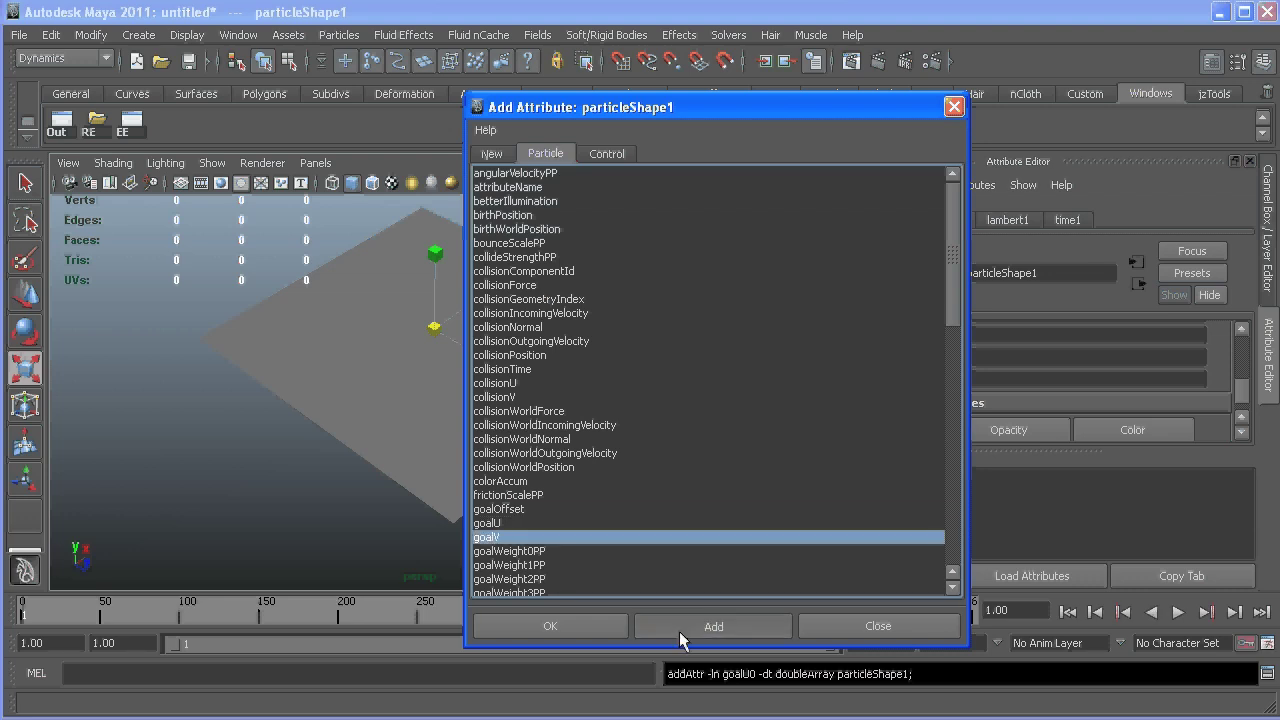
Add parentU and parentV, then close the Add Attribute dialog
scroll(660, 490, "down", 1)
scroll(646, 448, "down", 5)
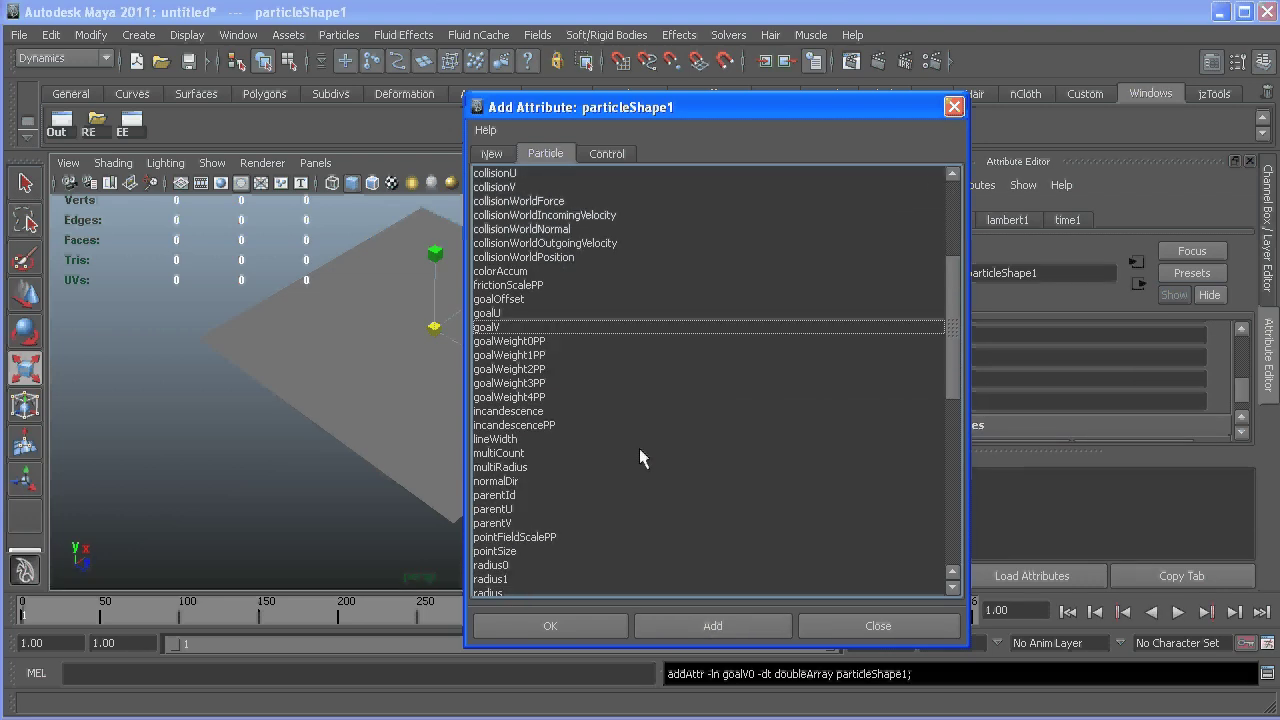
scroll(556, 527, "down", 1)
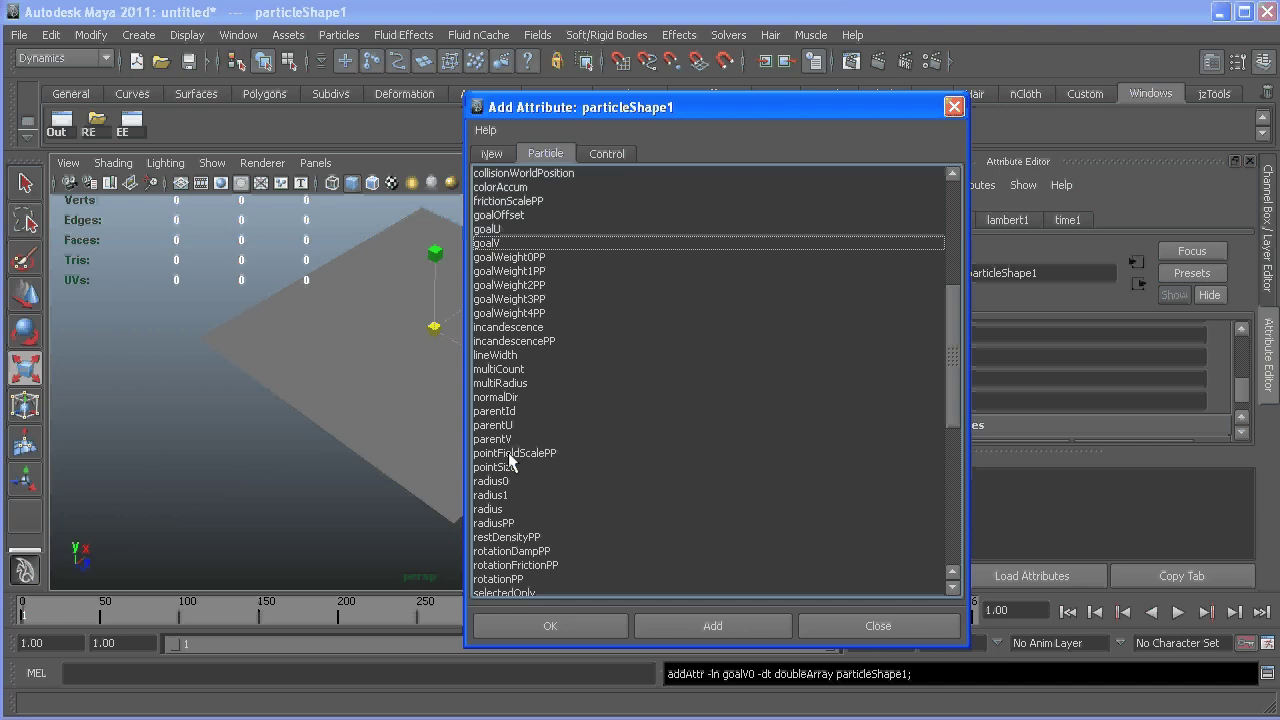
left_click(497, 425)
left_click(712, 625)
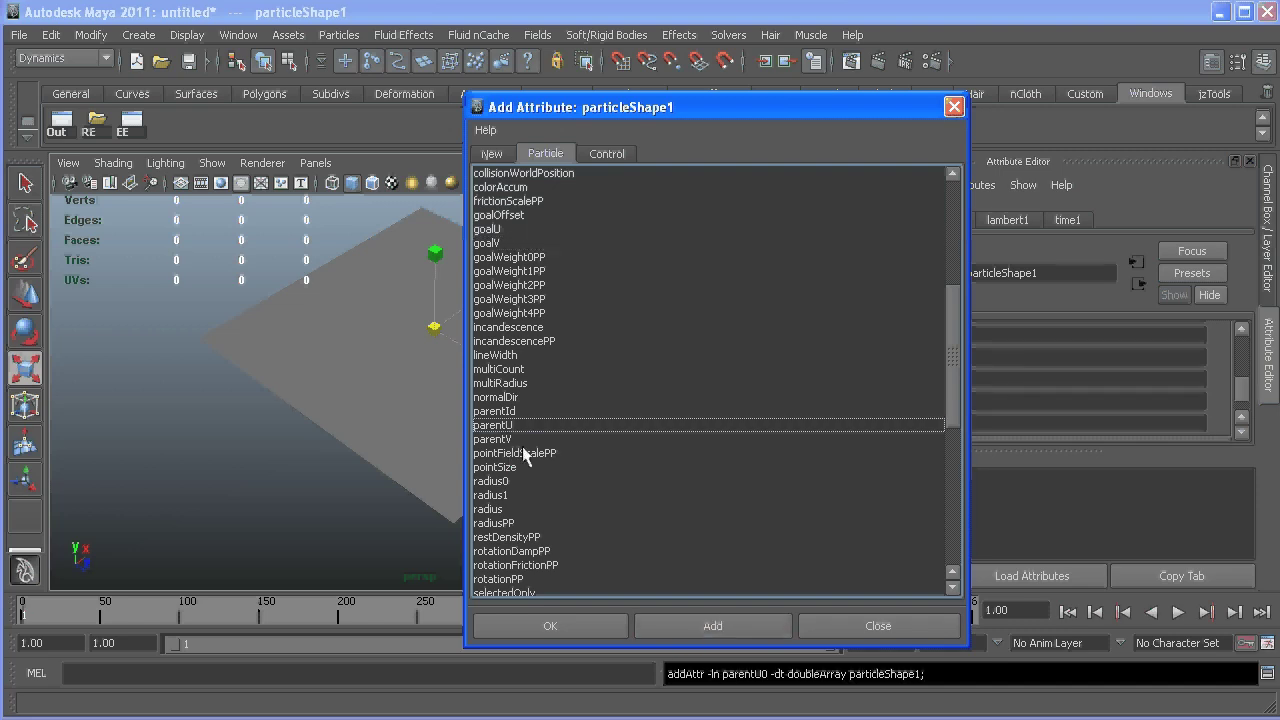
left_click(508, 439)
left_click(680, 625)
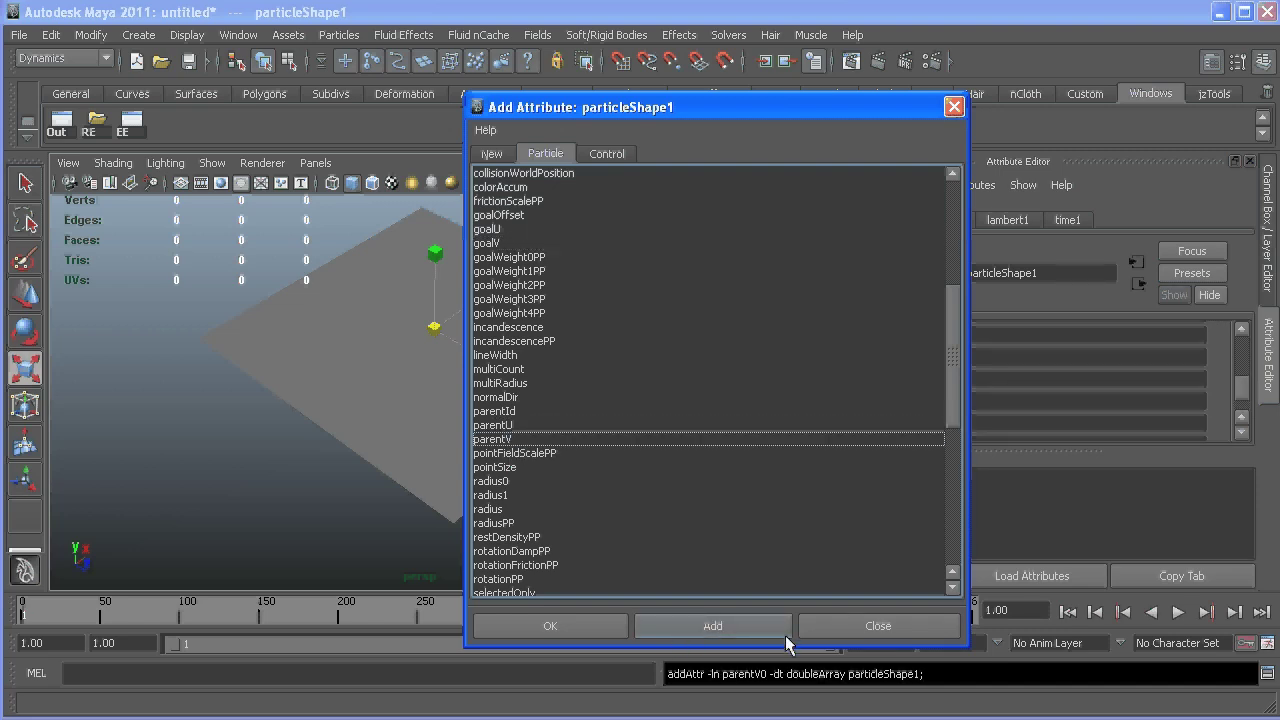
left_click(810, 626)
Change particleShape1's Particle Render Type from Points to Spheres
mouse_move(600, 437)
left_mouse_down("alt")
mouse_move(600, 397)
mouse_move(600, 431)
left_mouse_up("alt")
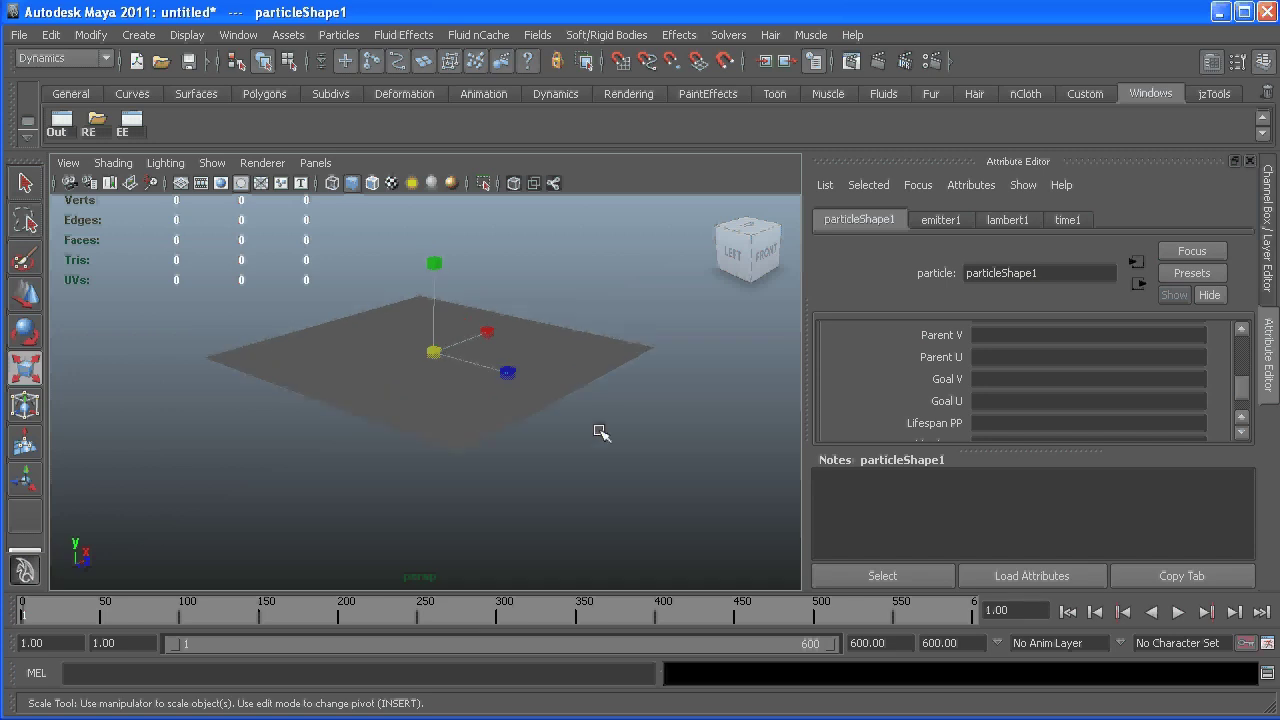
scroll(1000, 385, "down", 5)
scroll(1029, 391, "up", 1)
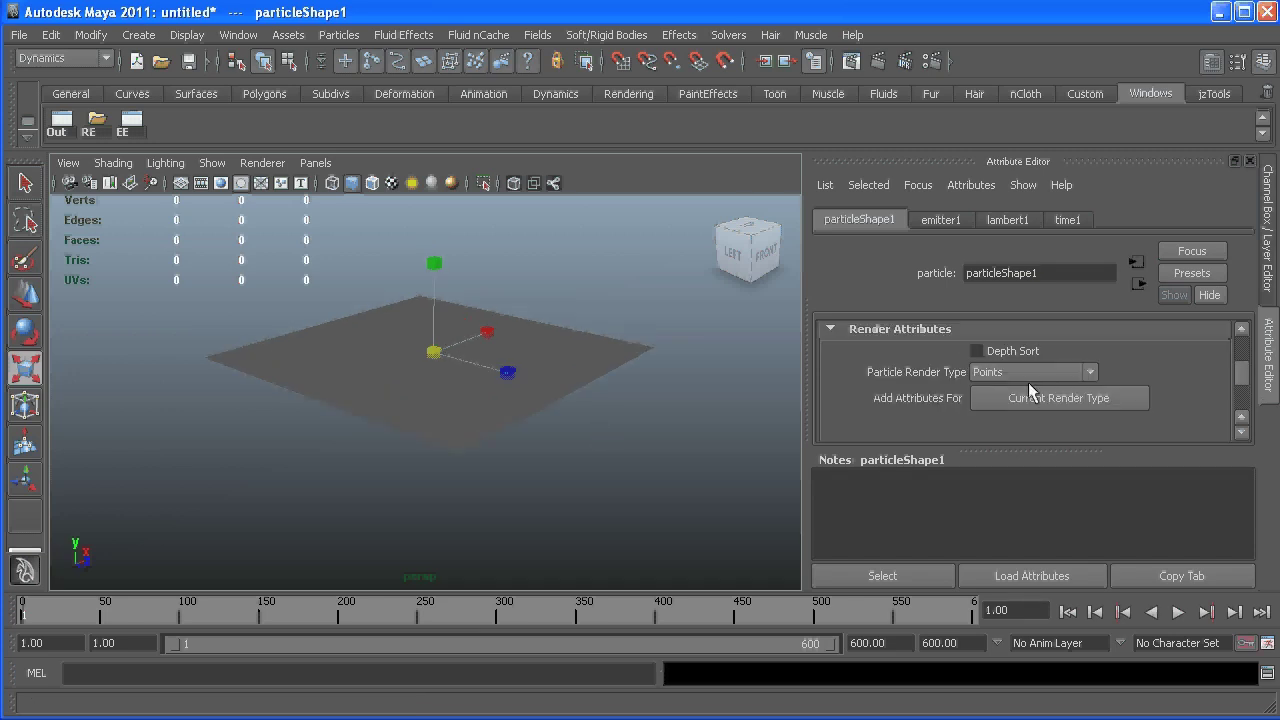
left_click(1020, 374)
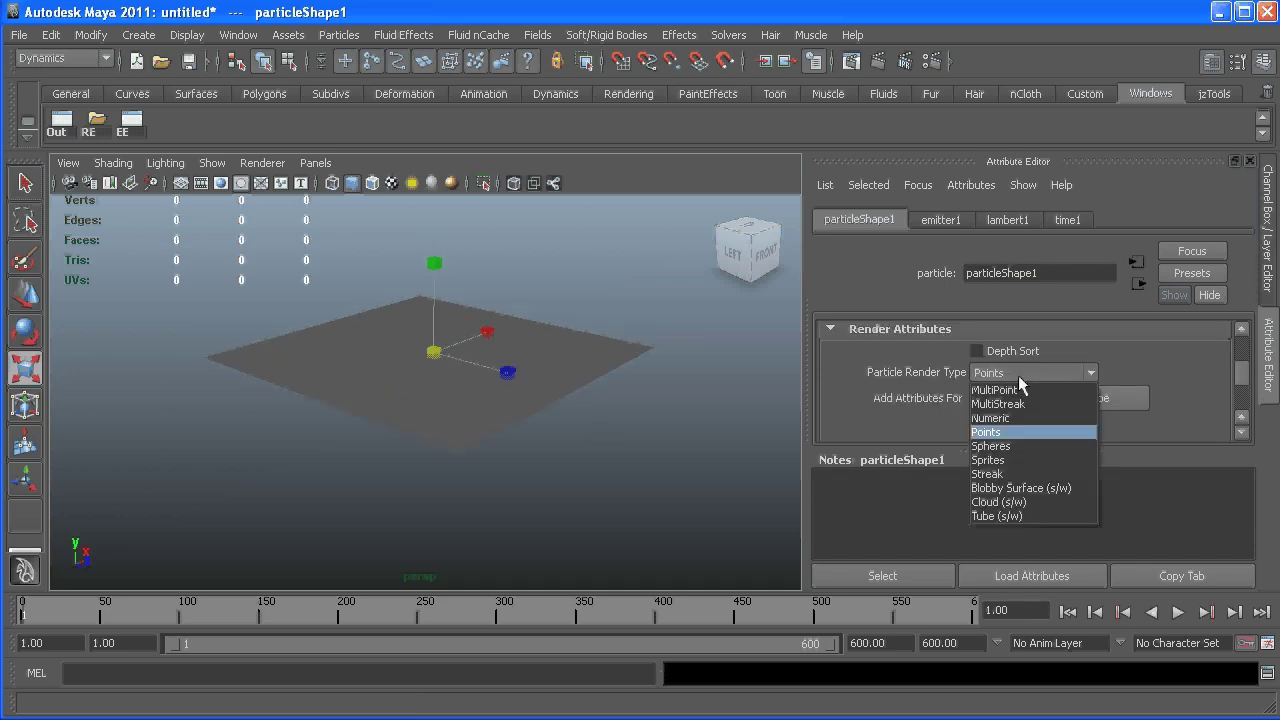
left_click(1005, 447)
left_click_drag(543, 349, 617, 397, "alt")
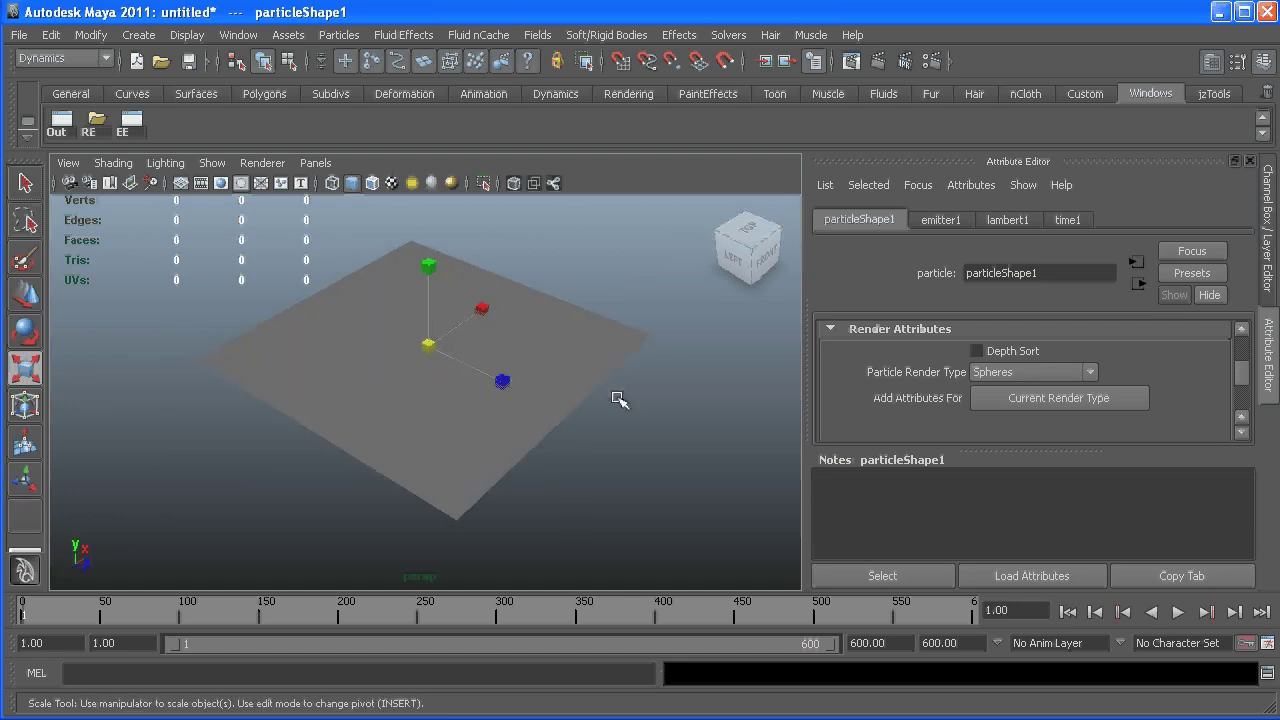
scroll(1006, 389, "down", 3)
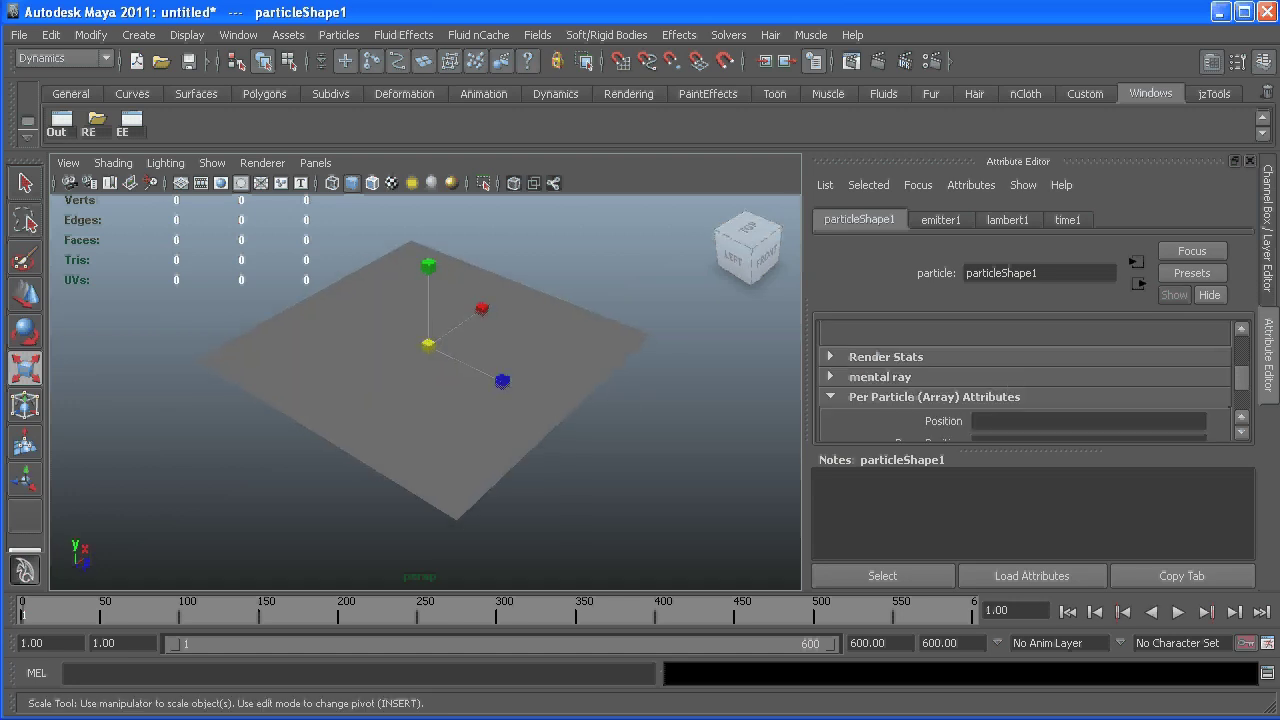
Select particle1 then nurbsPlane1 and create a goal with weight 1.000
left_click(61, 125)
left_click_drag(1235, 20, 943, 55)
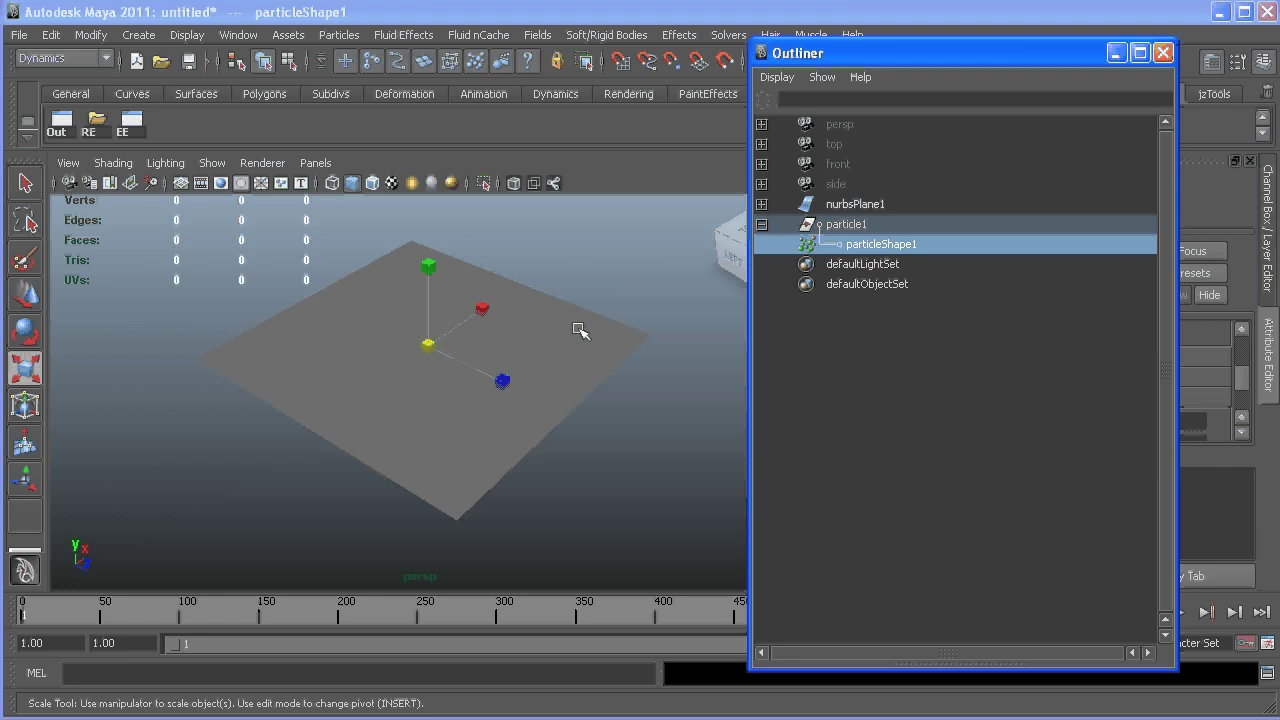
left_click(516, 343)
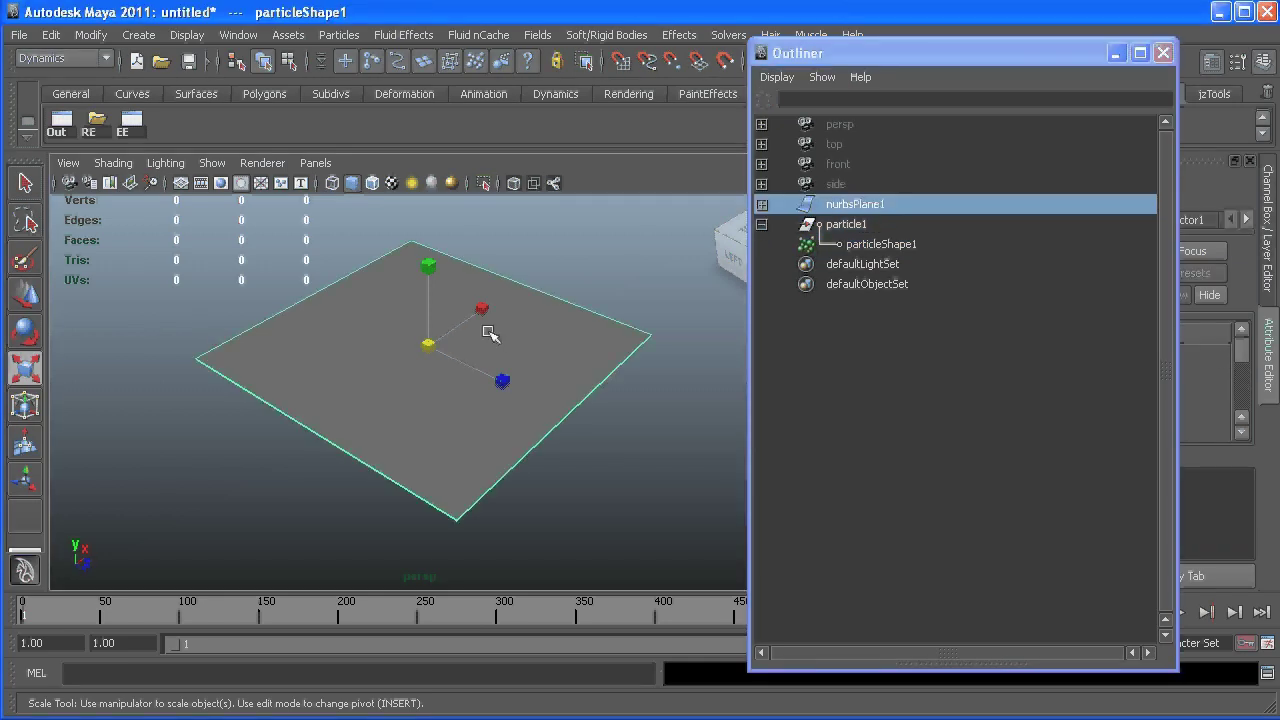
left_click_drag(490, 333, 460, 326, "alt")
left_click(860, 226)
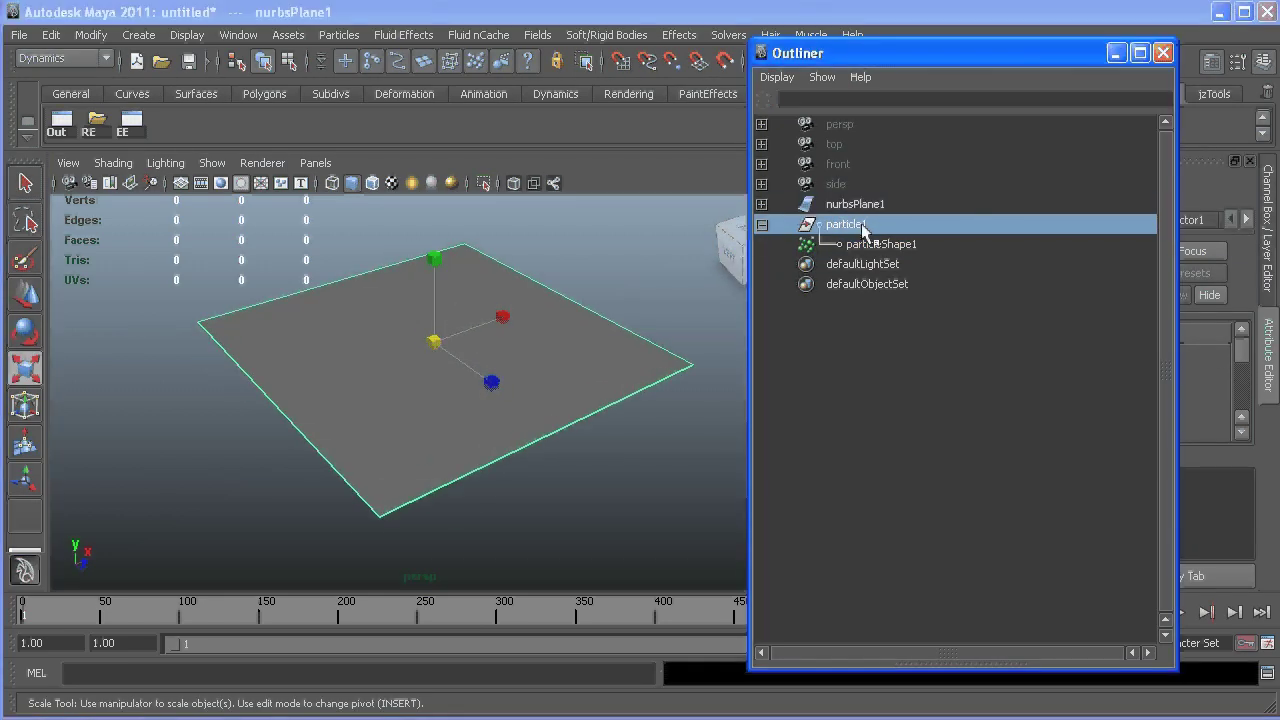
left_click(217, 323, "shift")
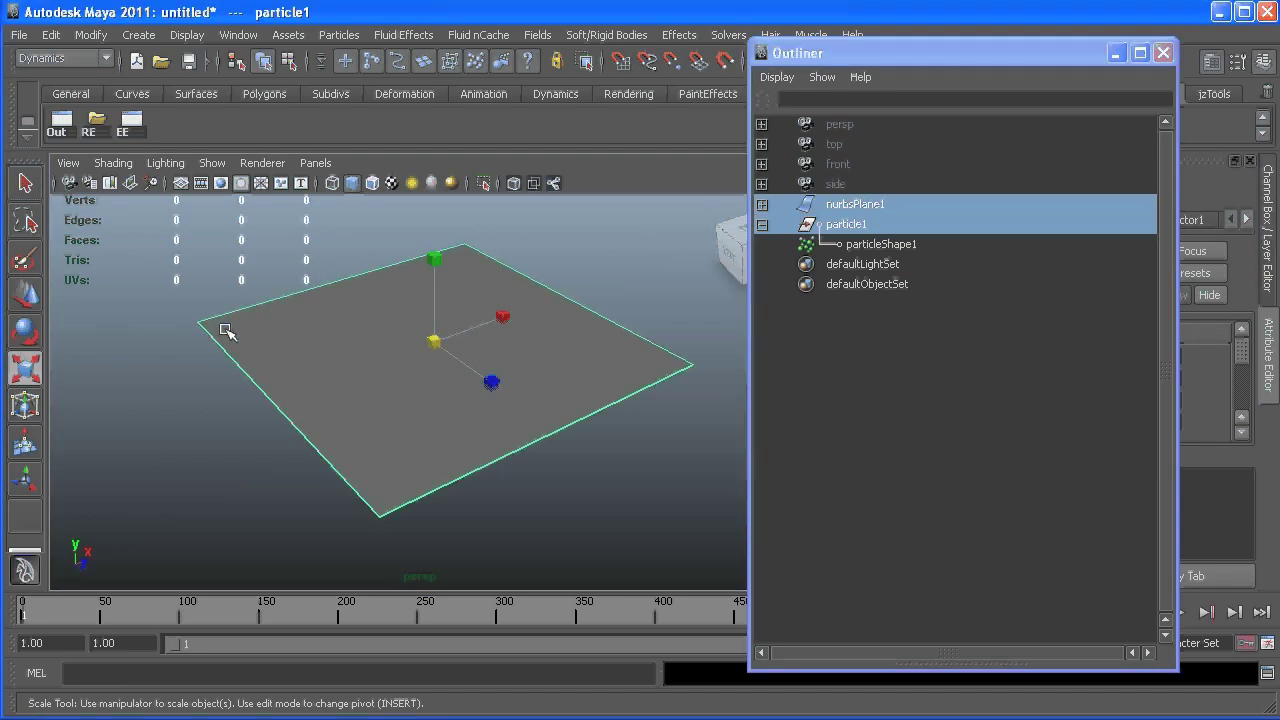
left_click(341, 36)
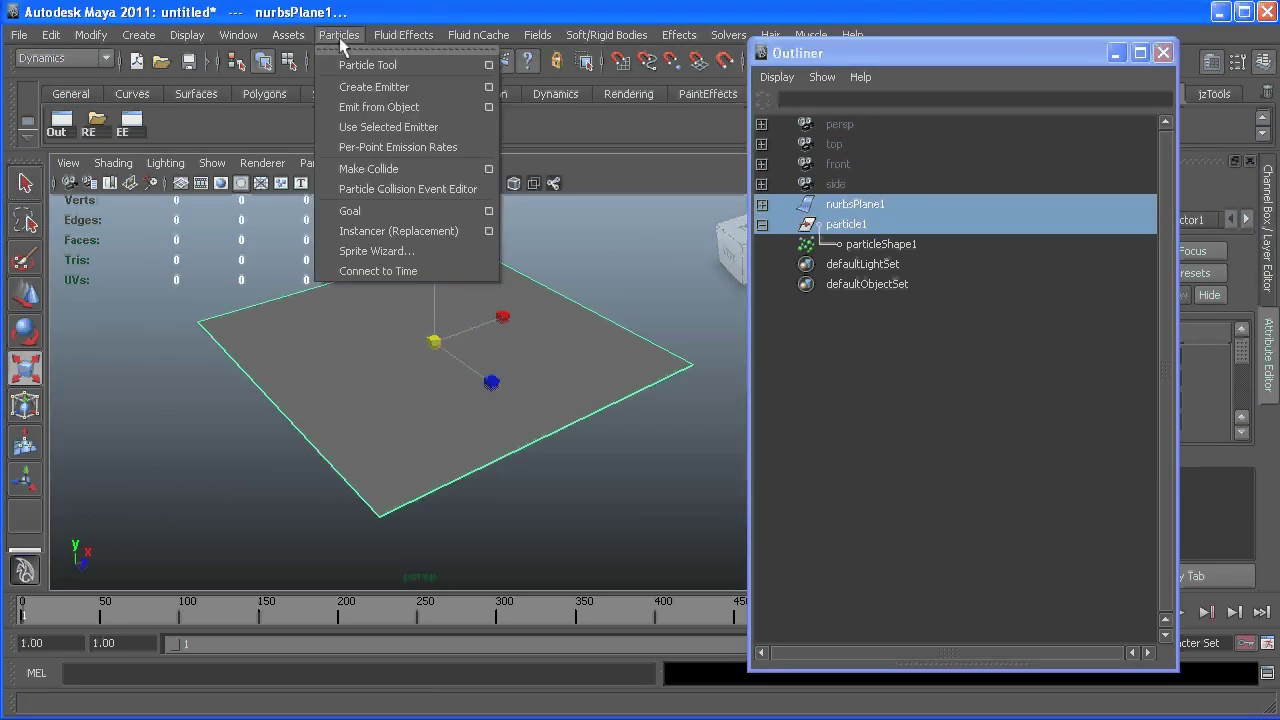
left_click(490, 212)
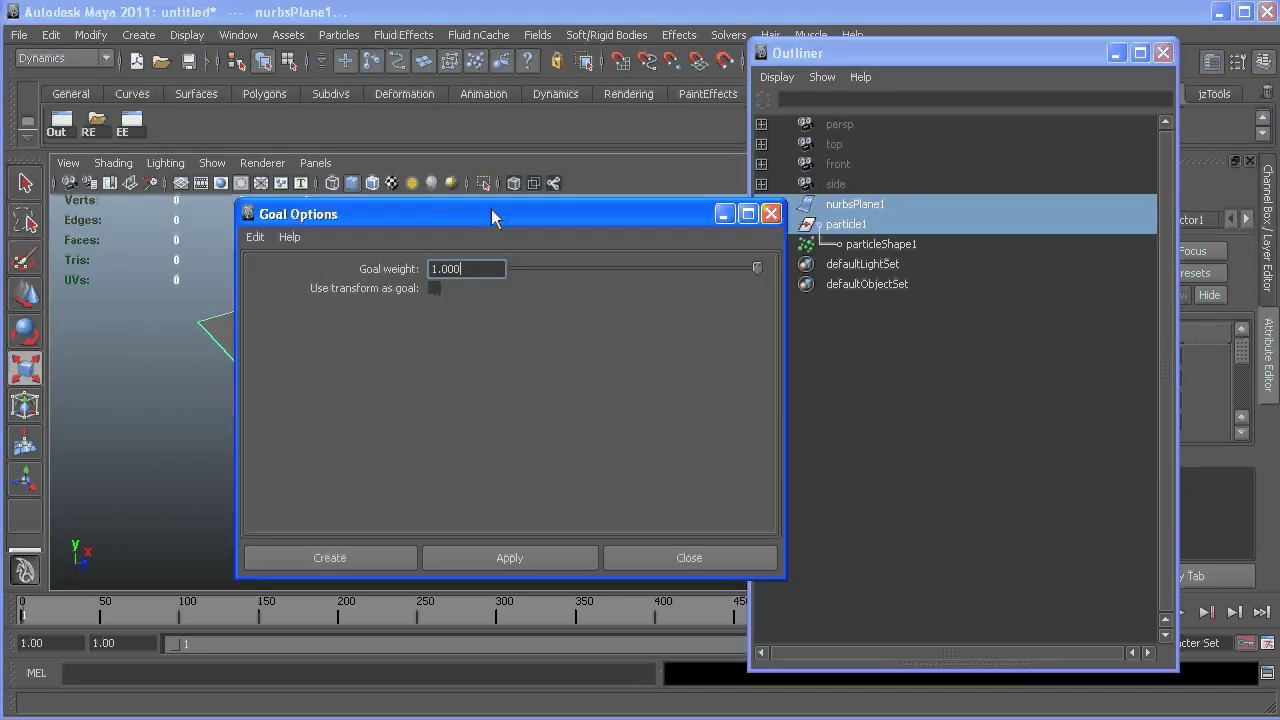
left_click(326, 557)
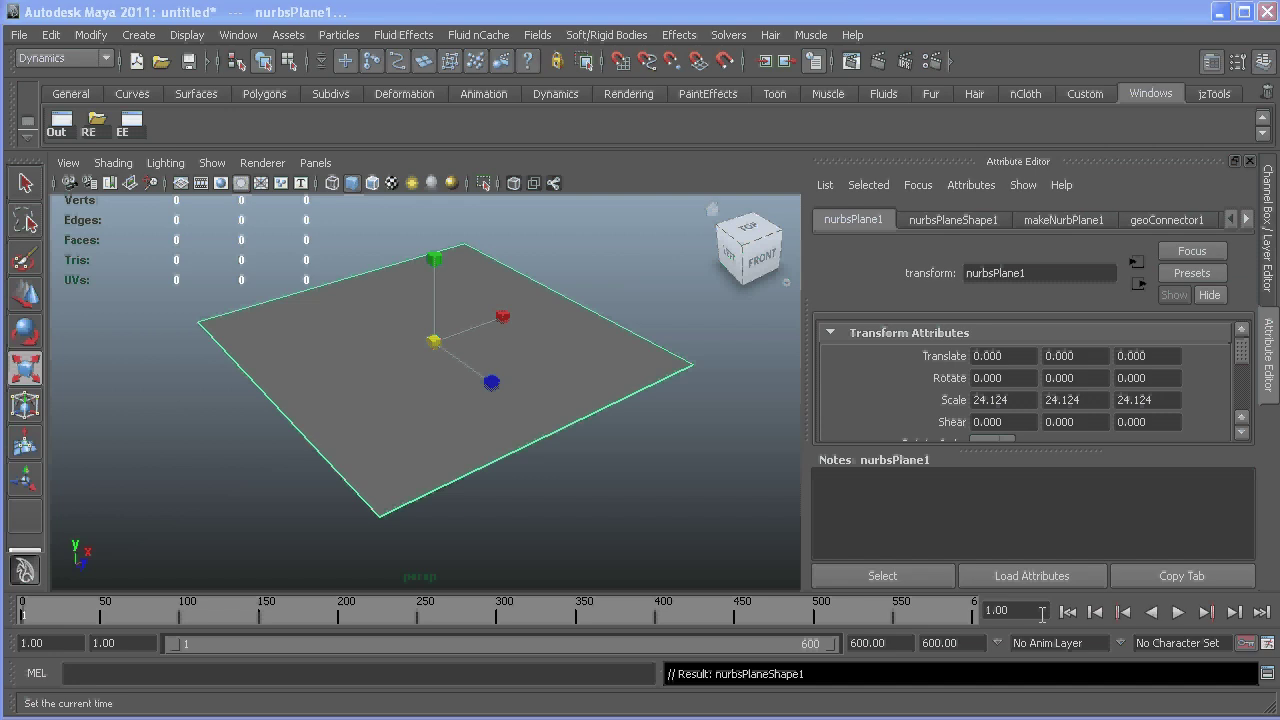
Play the animation to test the goal, stop it, and return to frame 1
left_click(1178, 612)
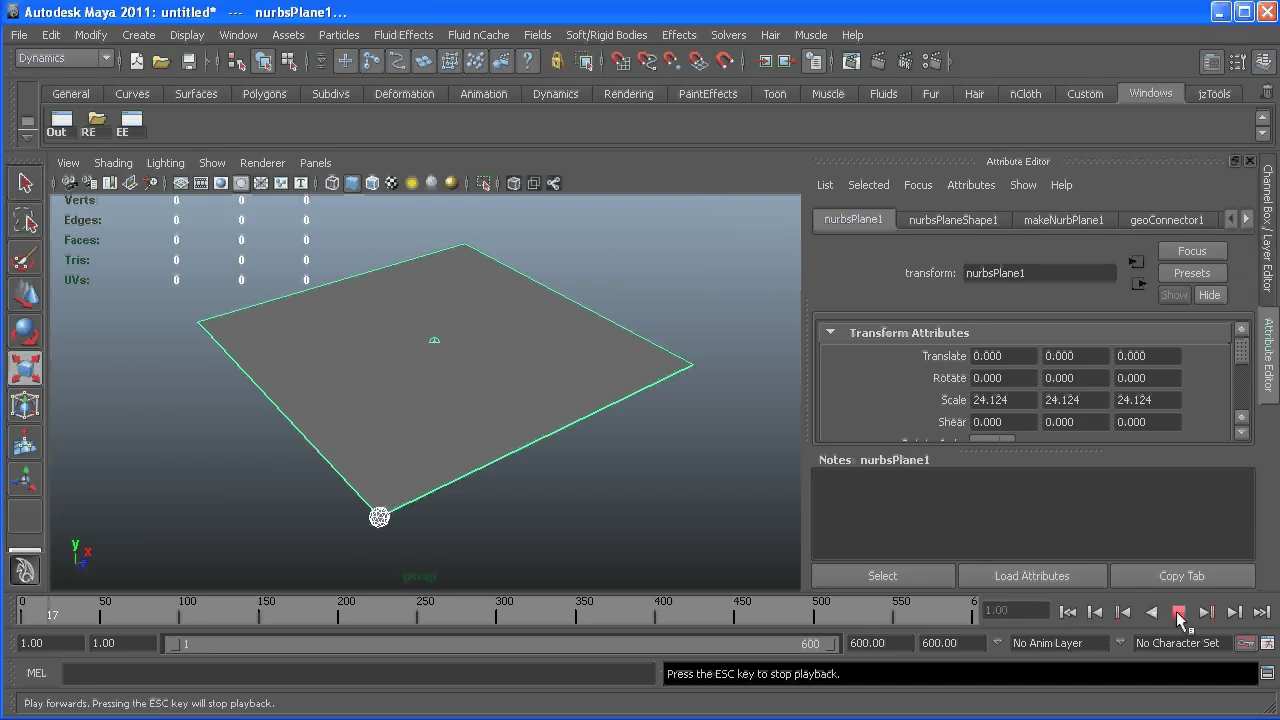
left_click(1178, 612)
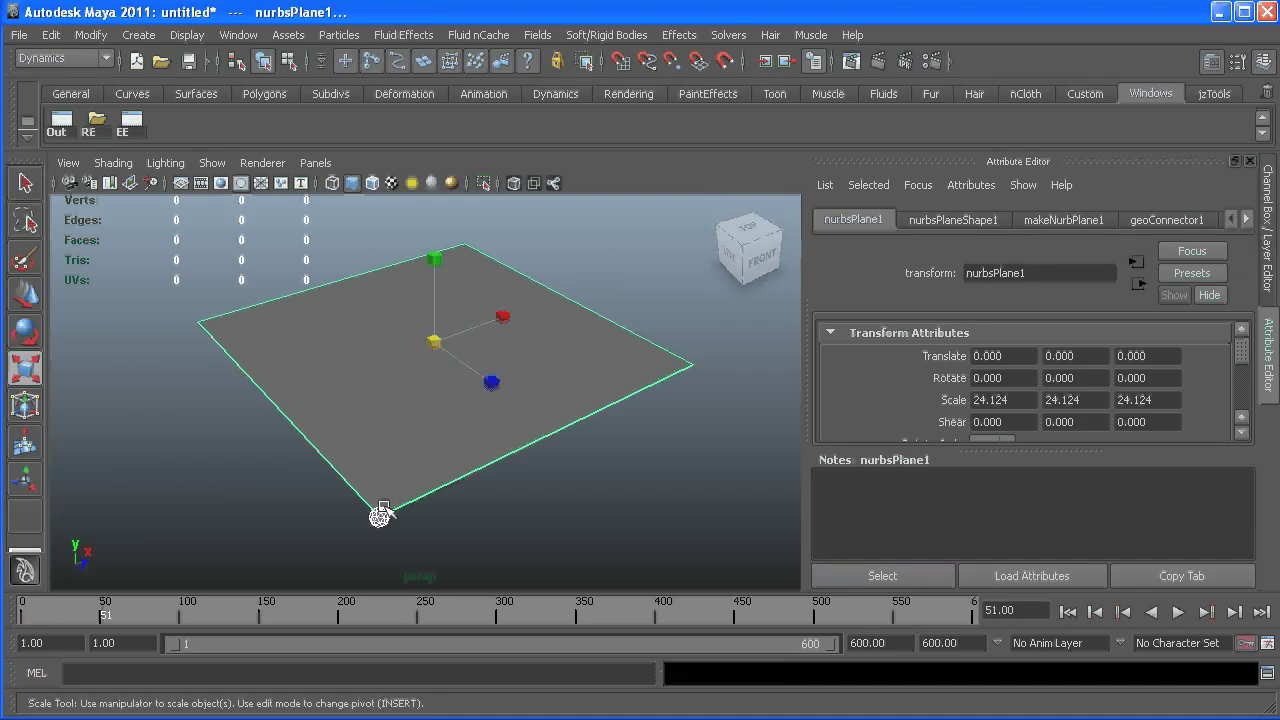
left_click(1066, 612)
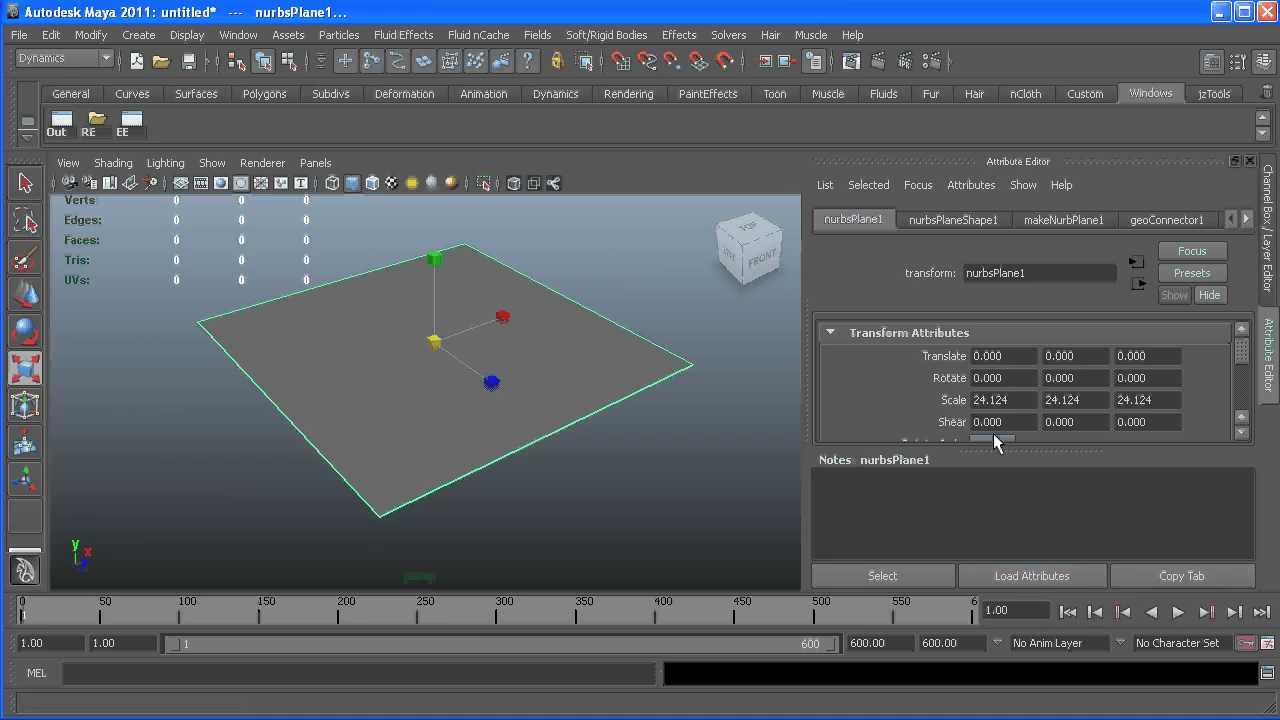
Show particleShape1's Per Particle Attributes with Goal PP, Goal U/V and Parent U/V
scroll(1040, 388, "down", 2)
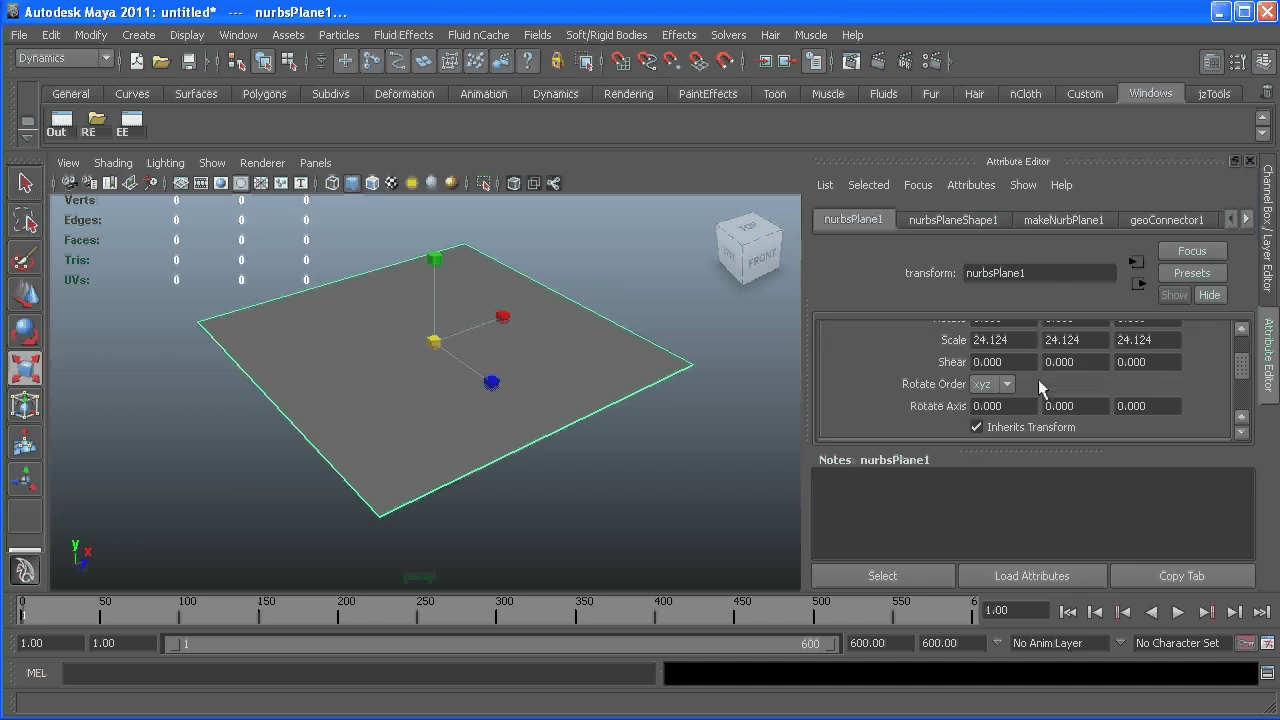
left_click(918, 219)
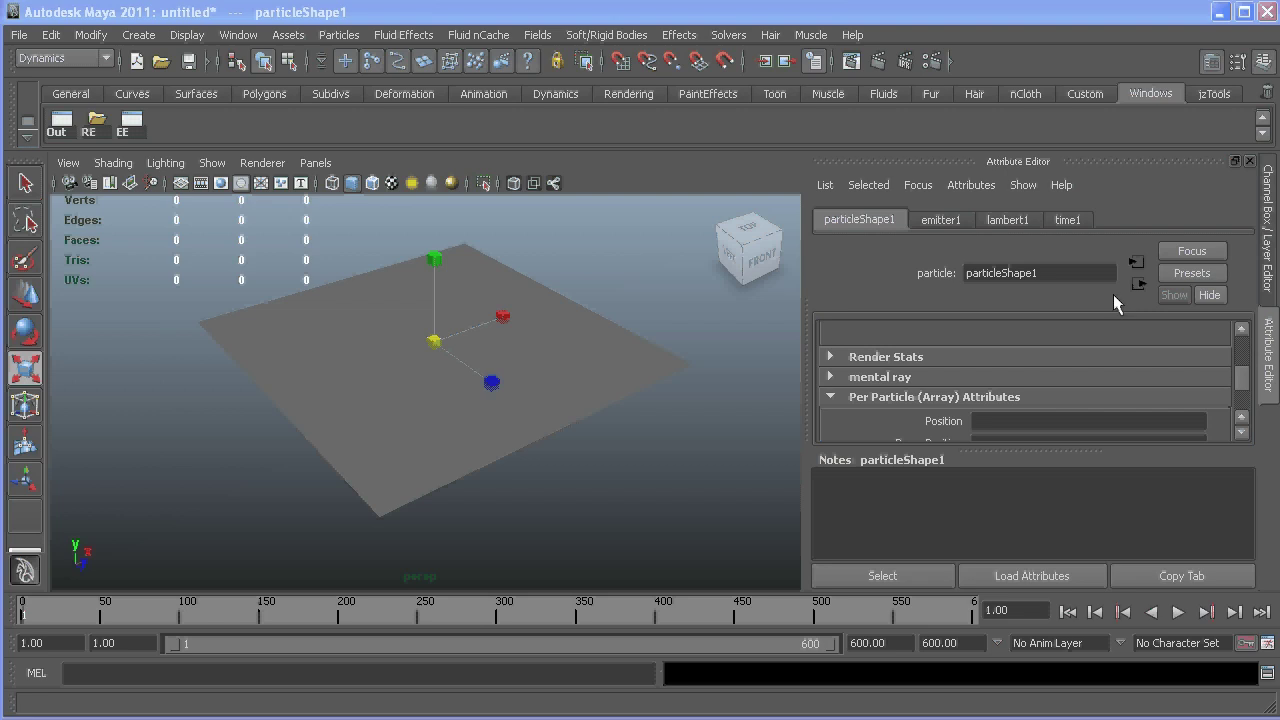
scroll(1046, 395, "down", 8)
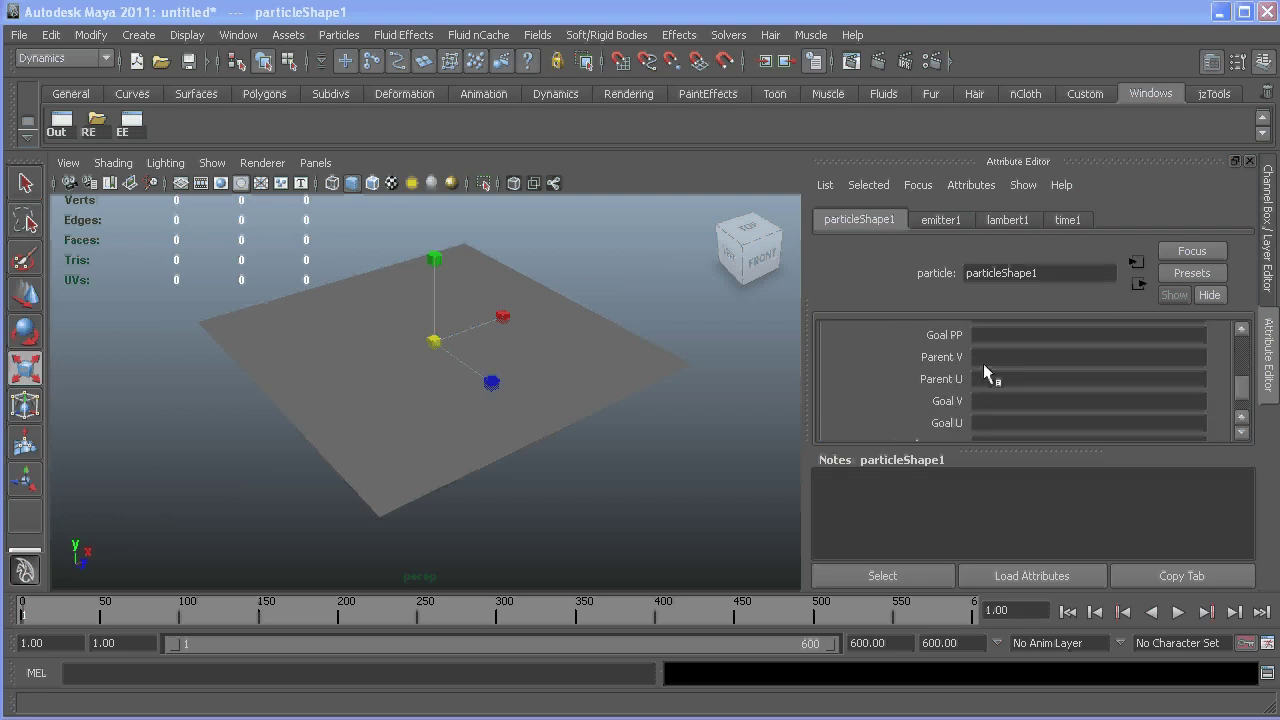
Create the Parent U creation expression particleShape1.parentU = rand(0,1);
right_click(988, 378)
left_click(1068, 396)
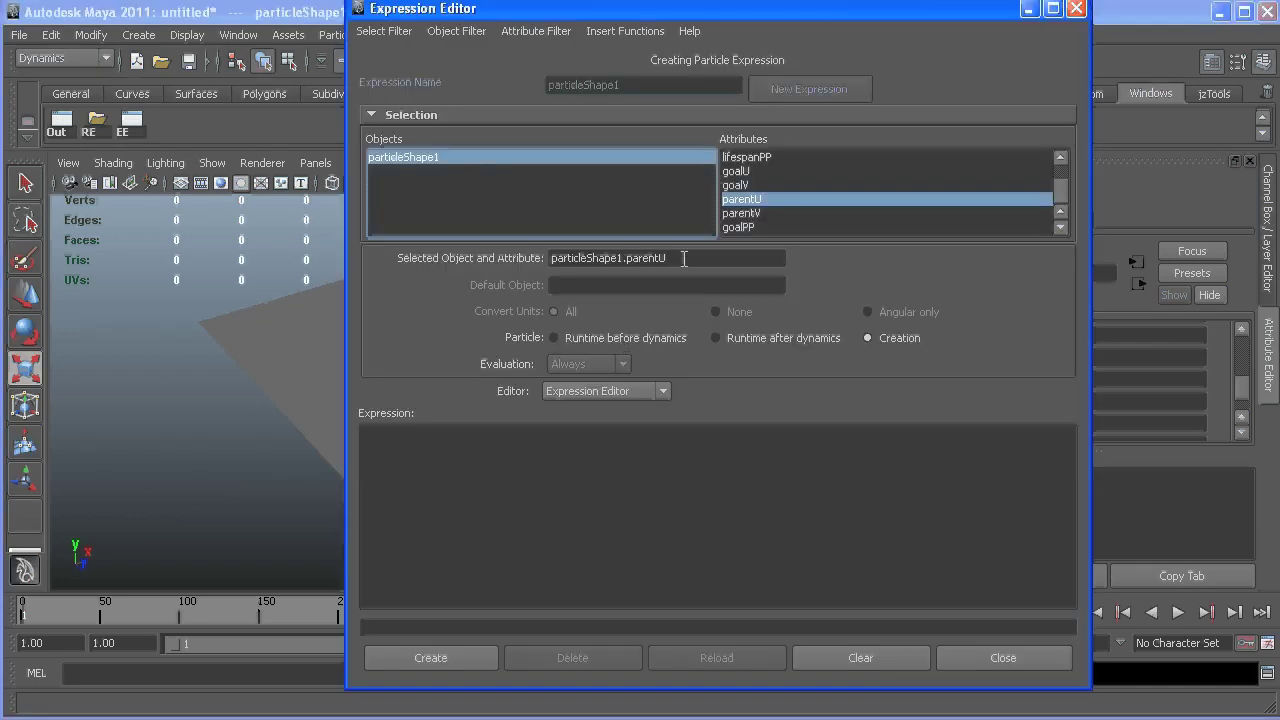
left_click_drag(686, 258, 545, 259)
key("ctrl+c")
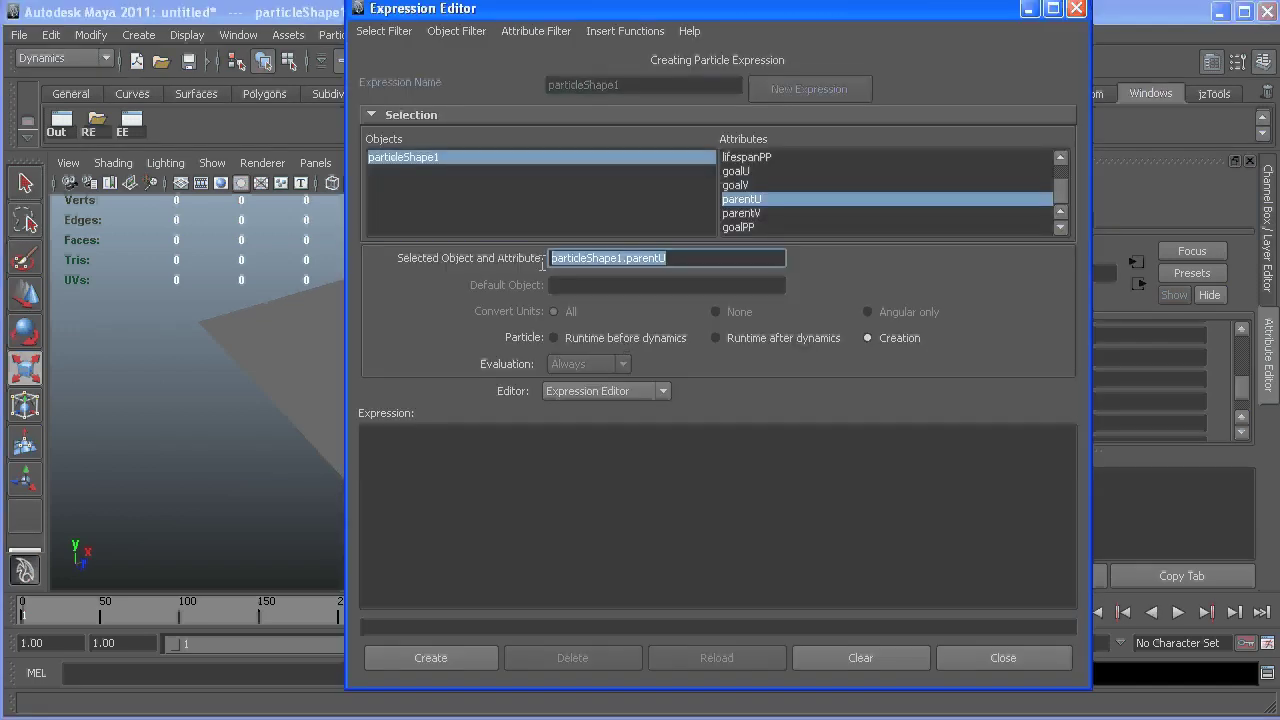
left_click(522, 455)
key("ctrl+v")
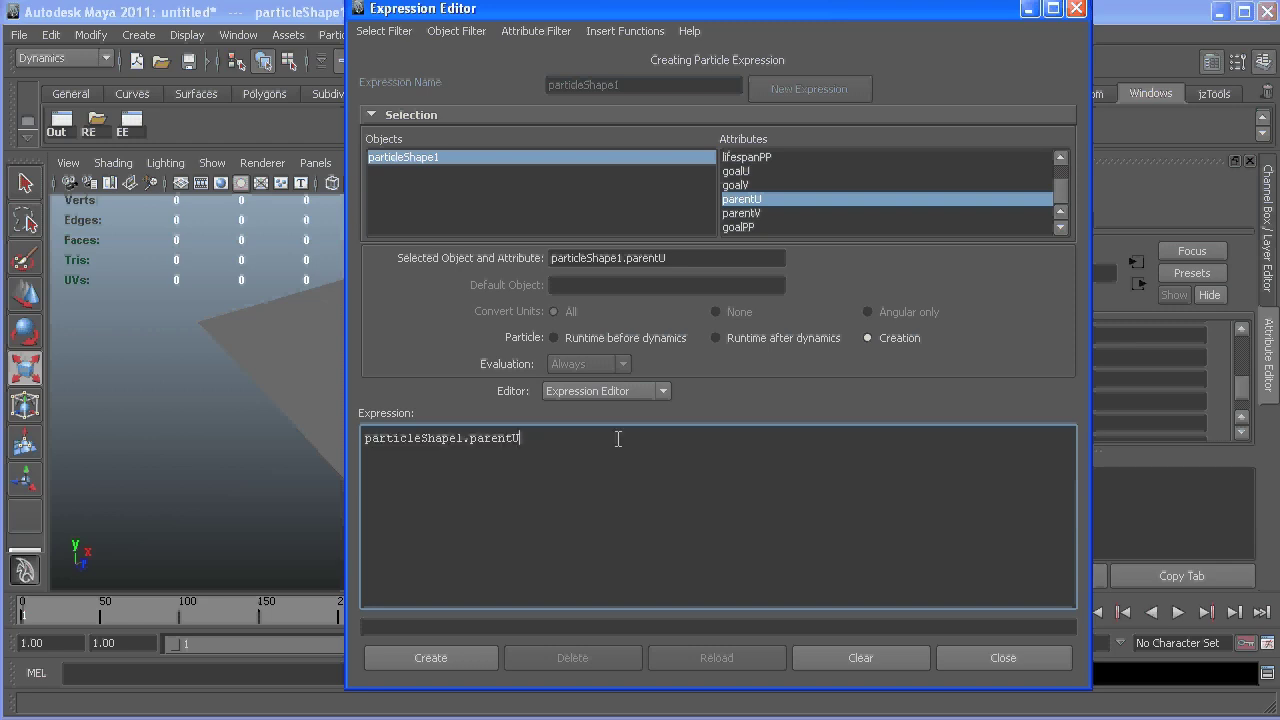
type("rand(0,1);")
left_click(537, 437)
type("==")
left_click(454, 661)
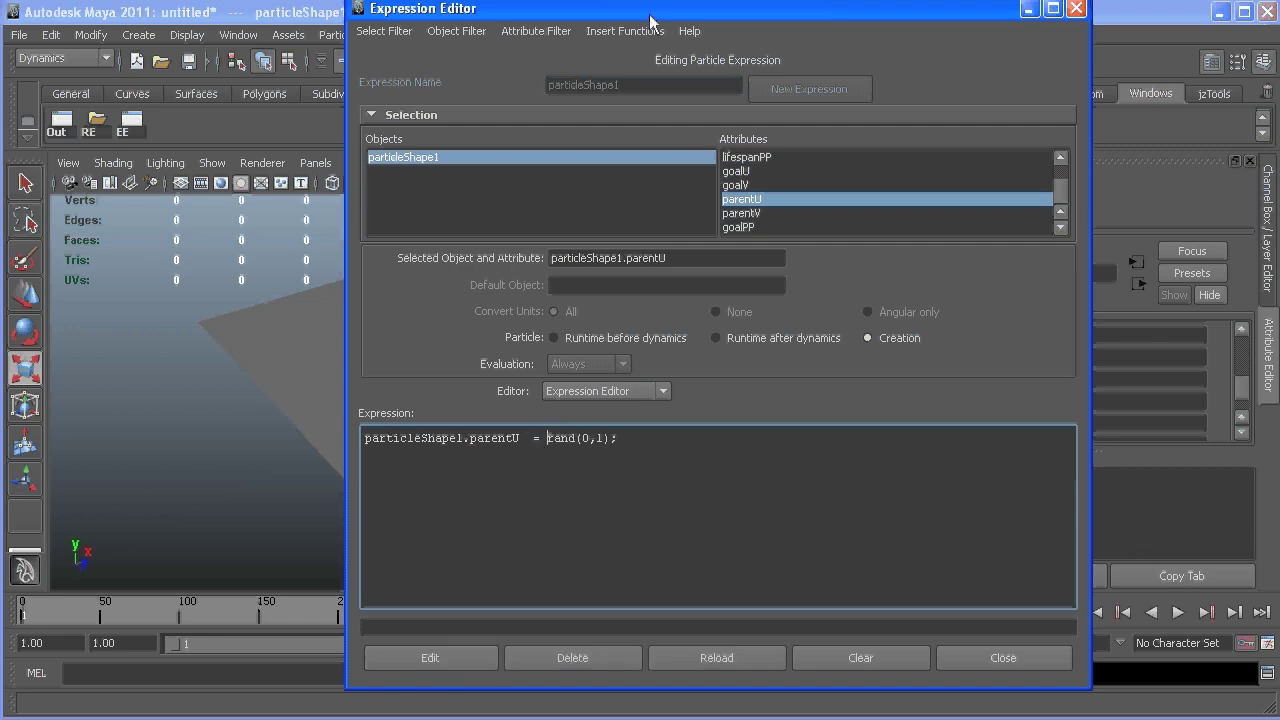
left_click(1076, 8)
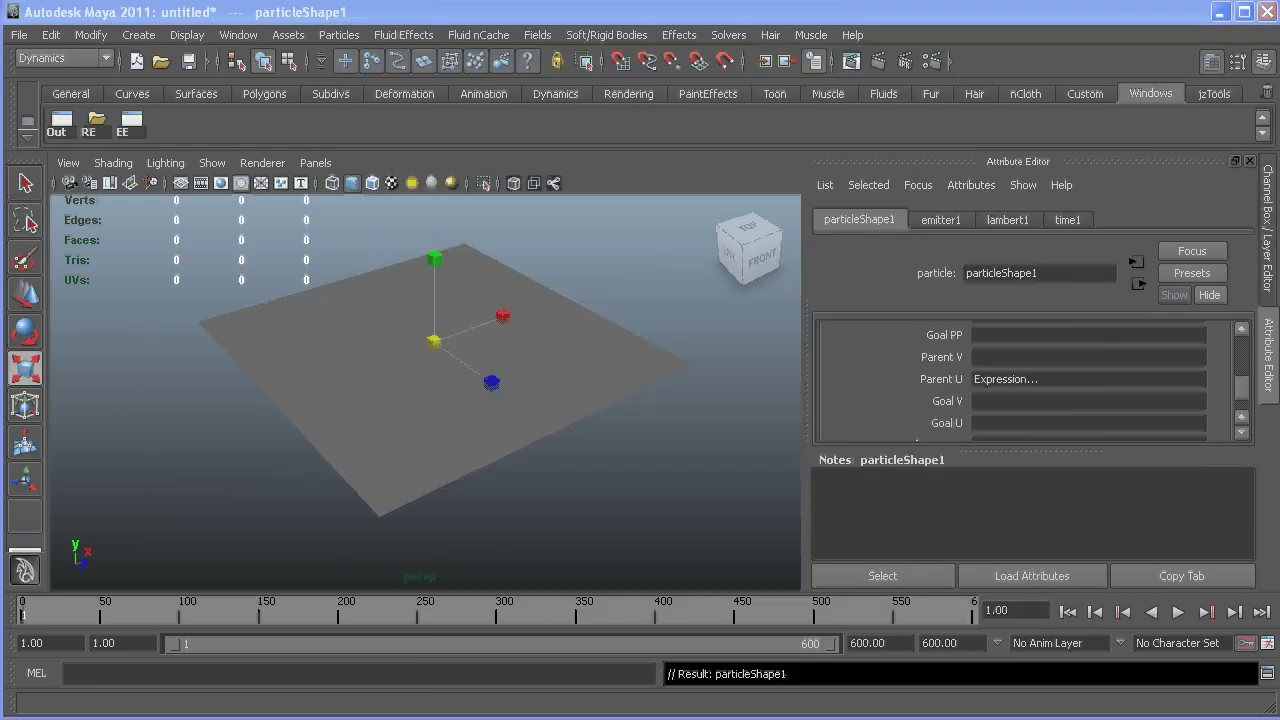
Select the plane and reopen particleShape1's parentU creation expression in the Expression Editor
left_click(615, 388)
left_click_drag(491, 346, 436, 371, "alt")
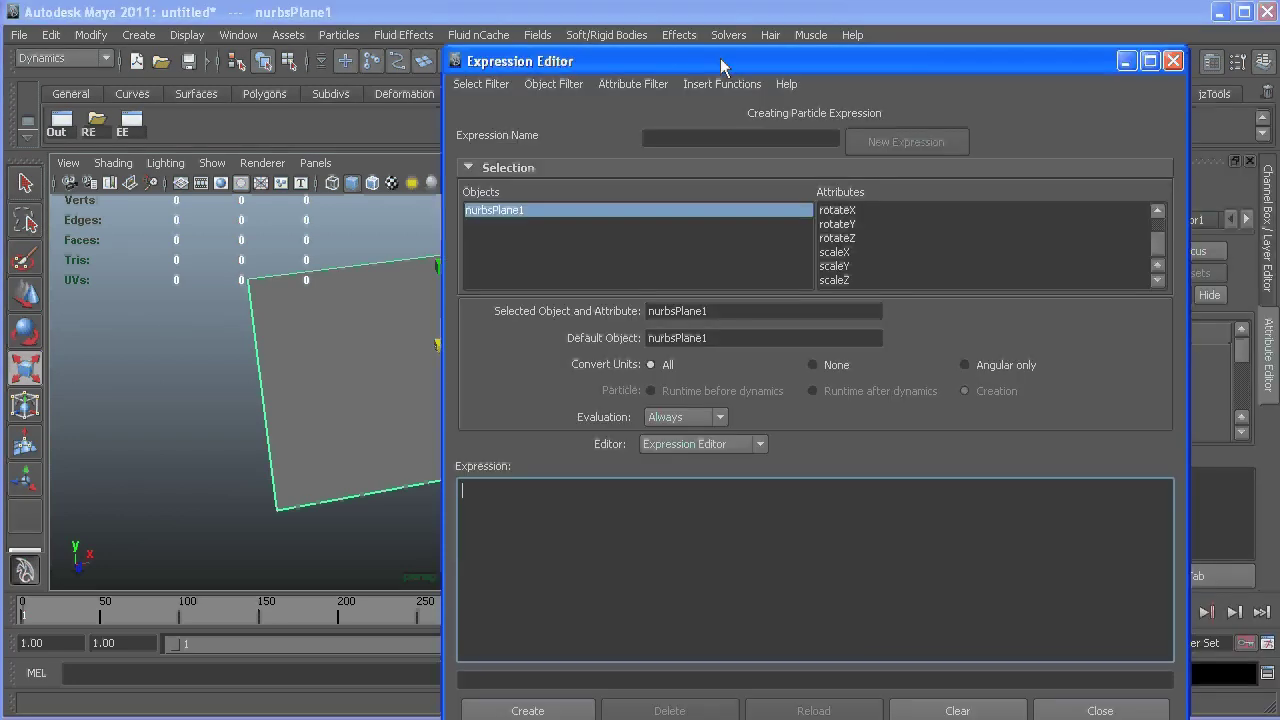
left_click_drag(721, 65, 718, 60)
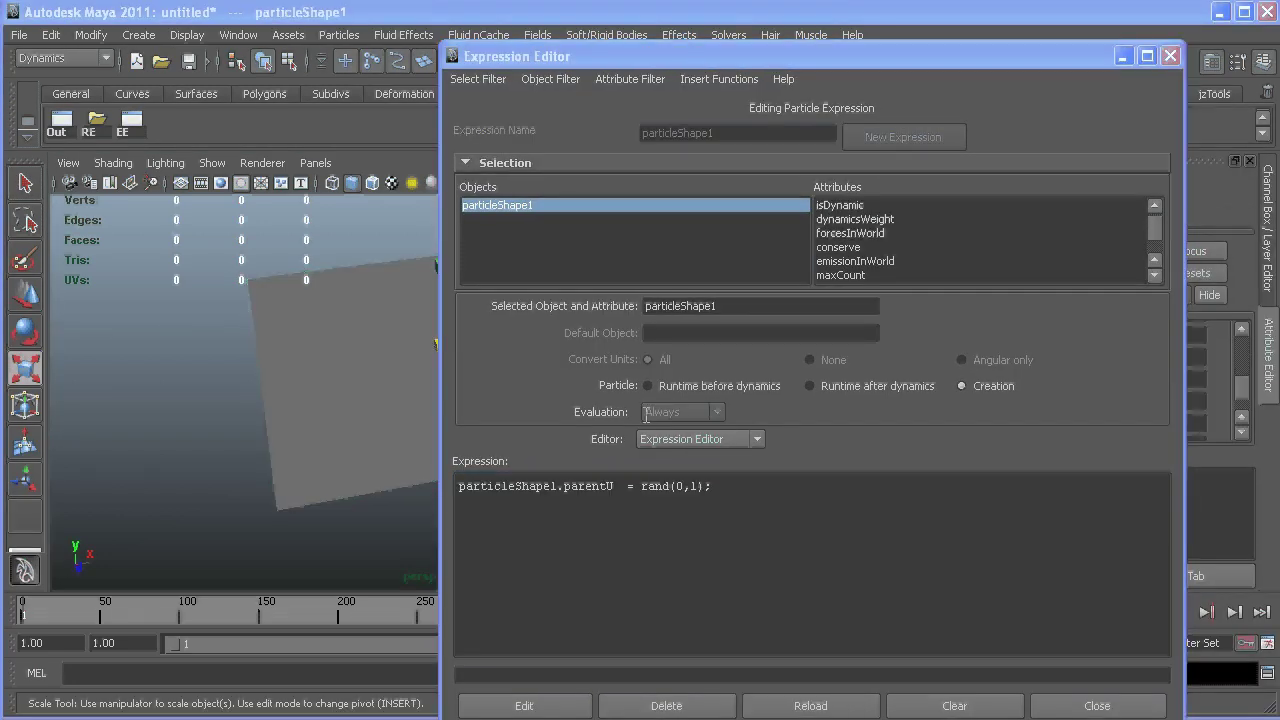
Add the lines parentV = rand(0,1); goalU = parentU; goalV = parentV; to the creation expression and apply it
left_click(745, 479)
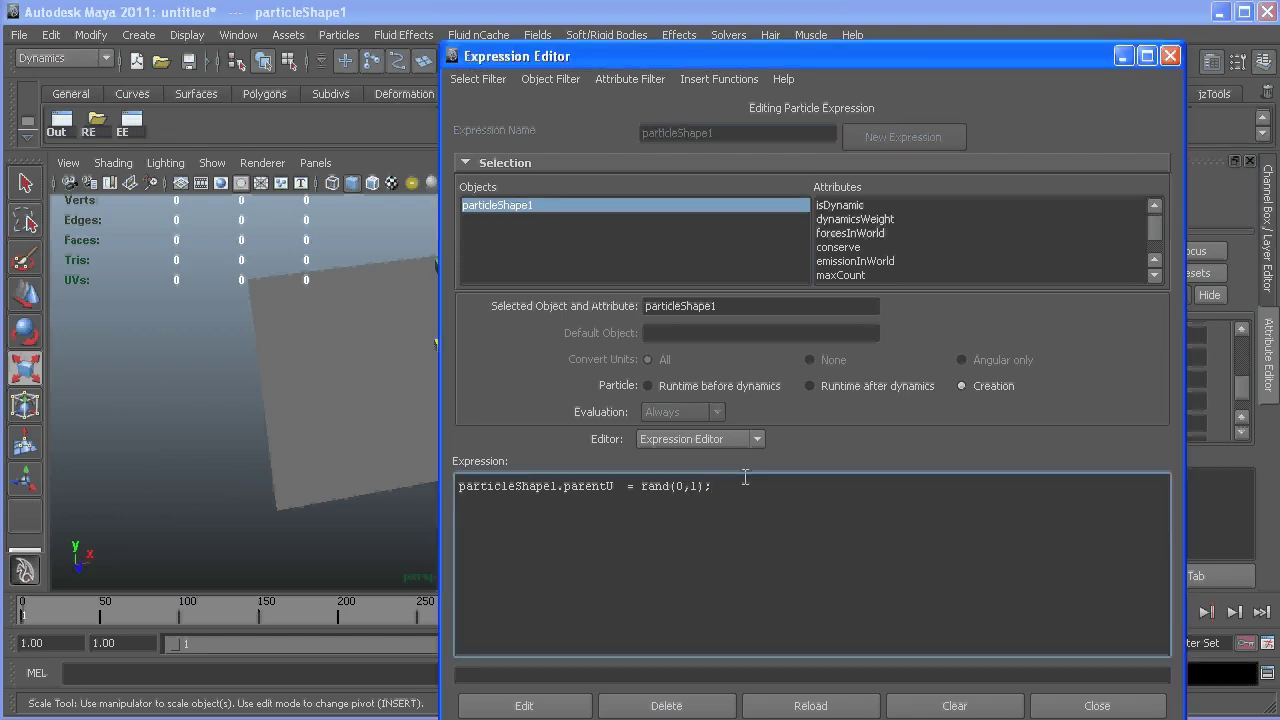
key("Return")
left_click_drag(339, 417, 300, 420, "alt")
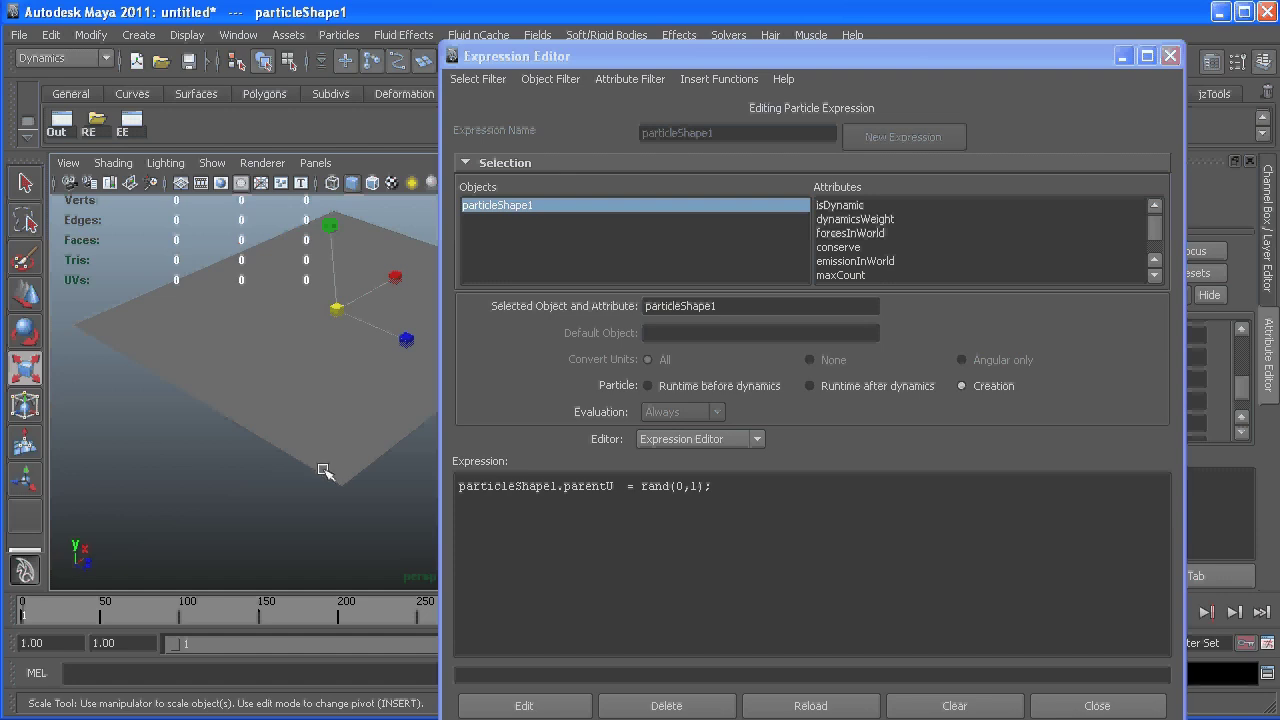
left_click(712, 487)
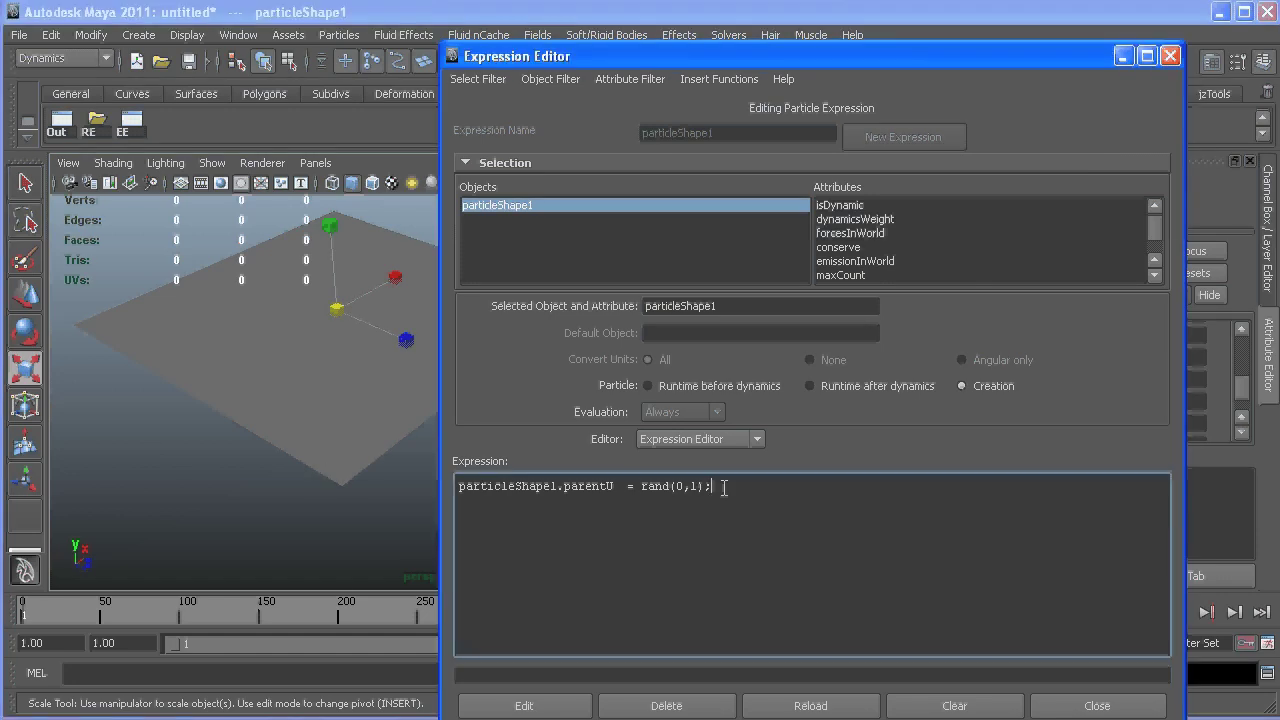
key("Return")
type("parent")
type("V =")
type(" rand(0")
type(",")
type("1")
type(")")
type(";")
type("goal")
type("U = ")
type("parentU")
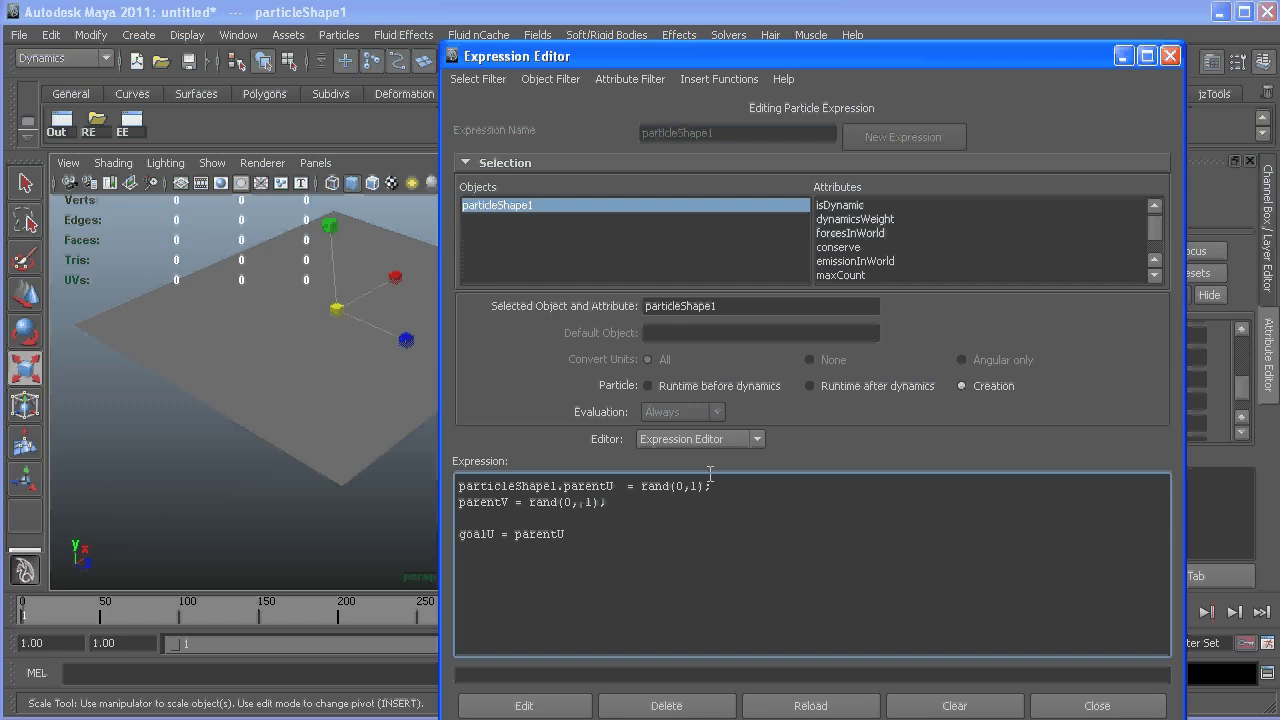
type(";")
key("Return")
type("goalV = parentV;")
left_click(524, 705)
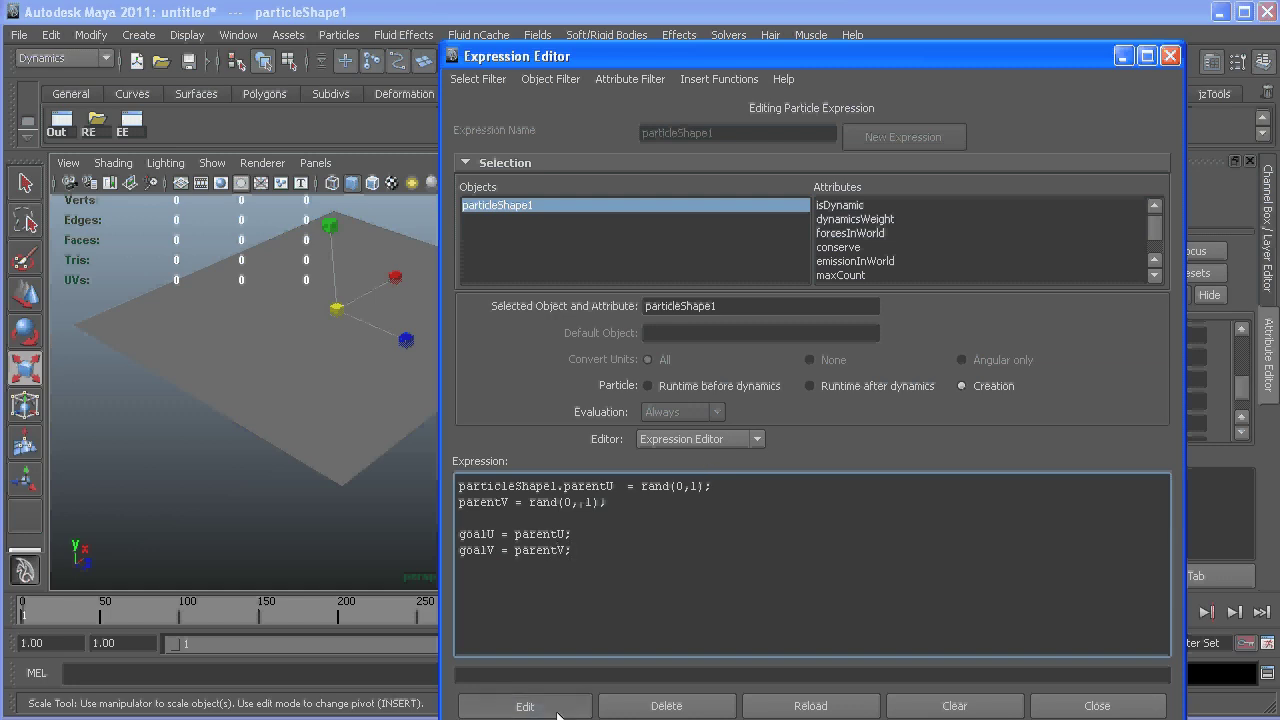
Close the Expression Editor, play the particles while tumbling the view, and stop at frame 142
left_click(1170, 56)
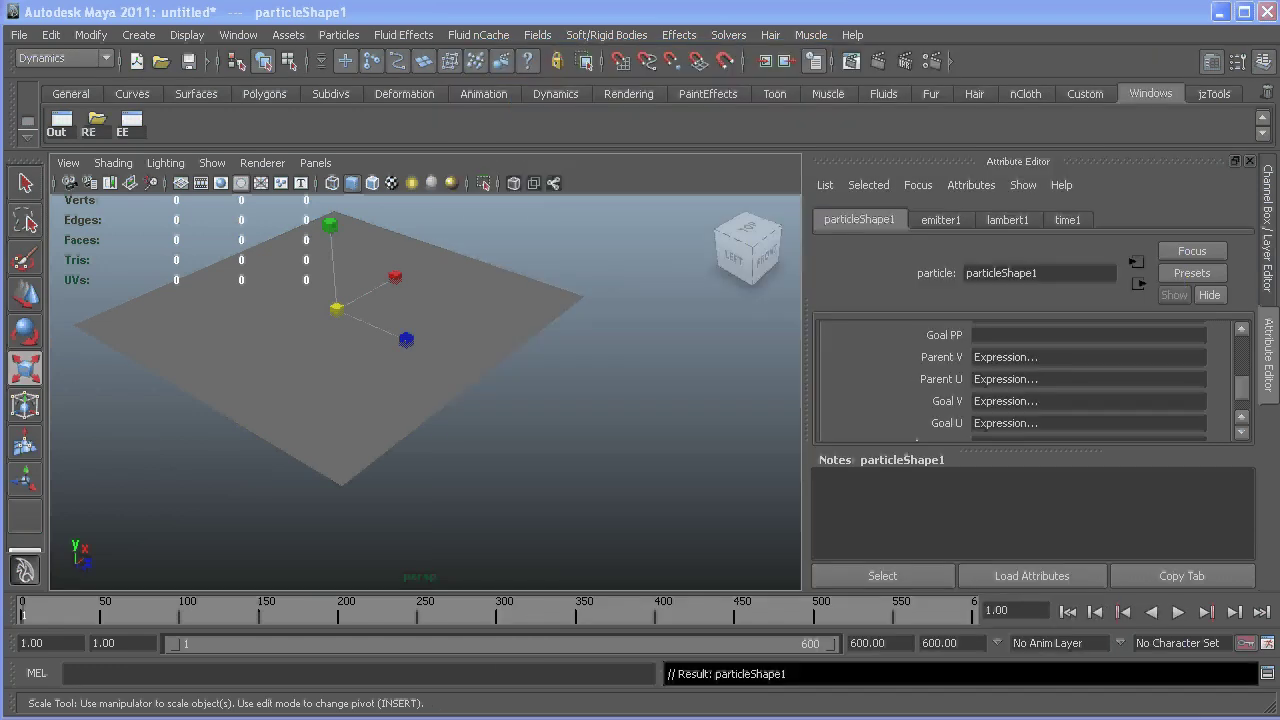
left_click(1178, 612)
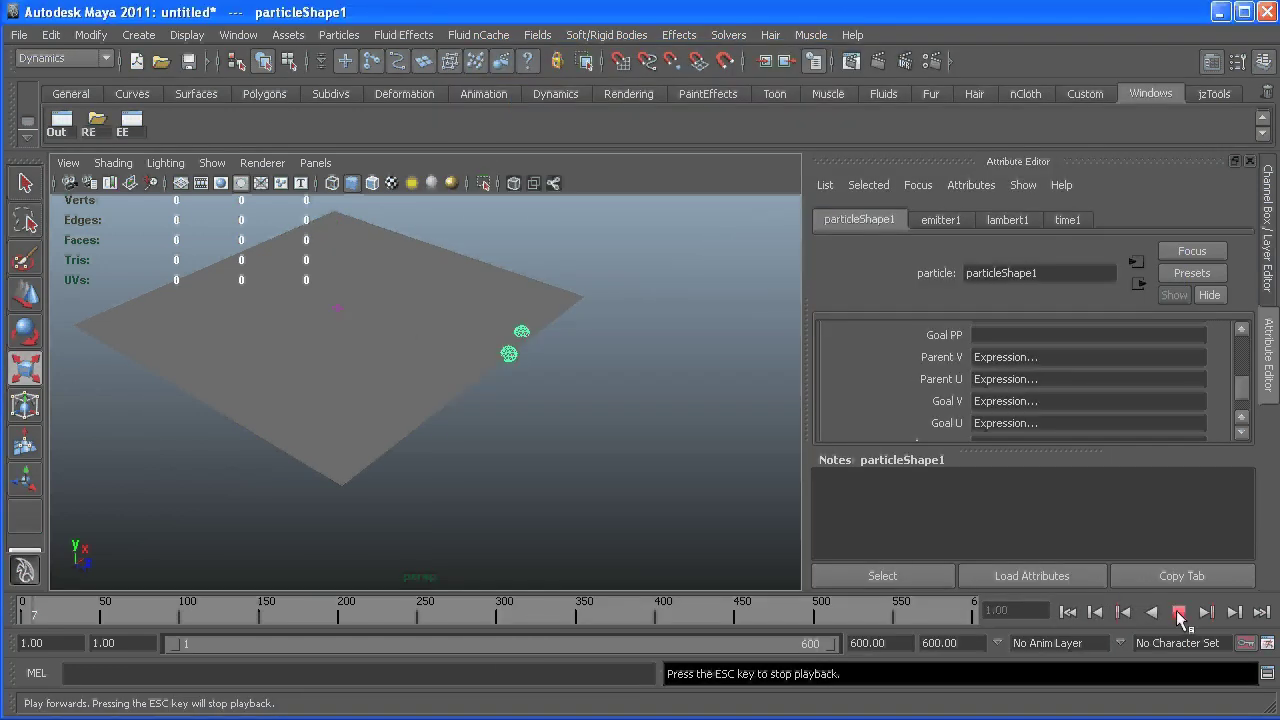
left_click_drag(343, 286, 457, 366, "alt")
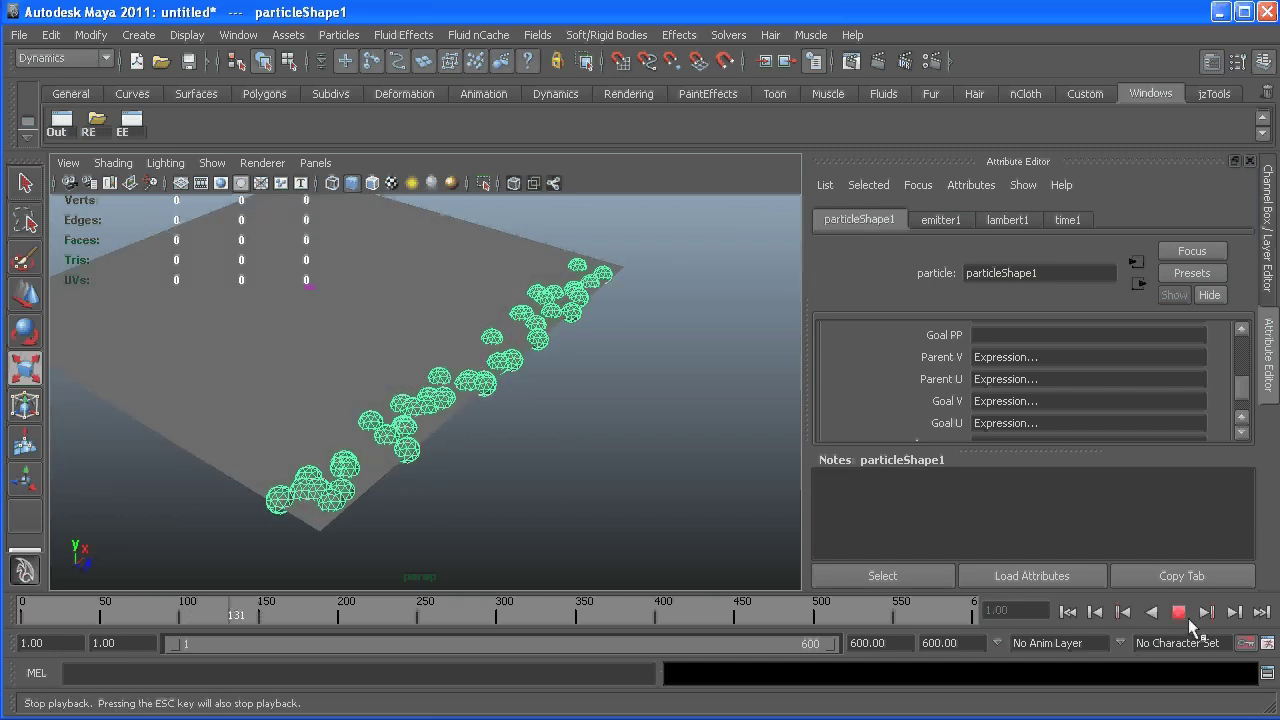
left_click(1185, 615)
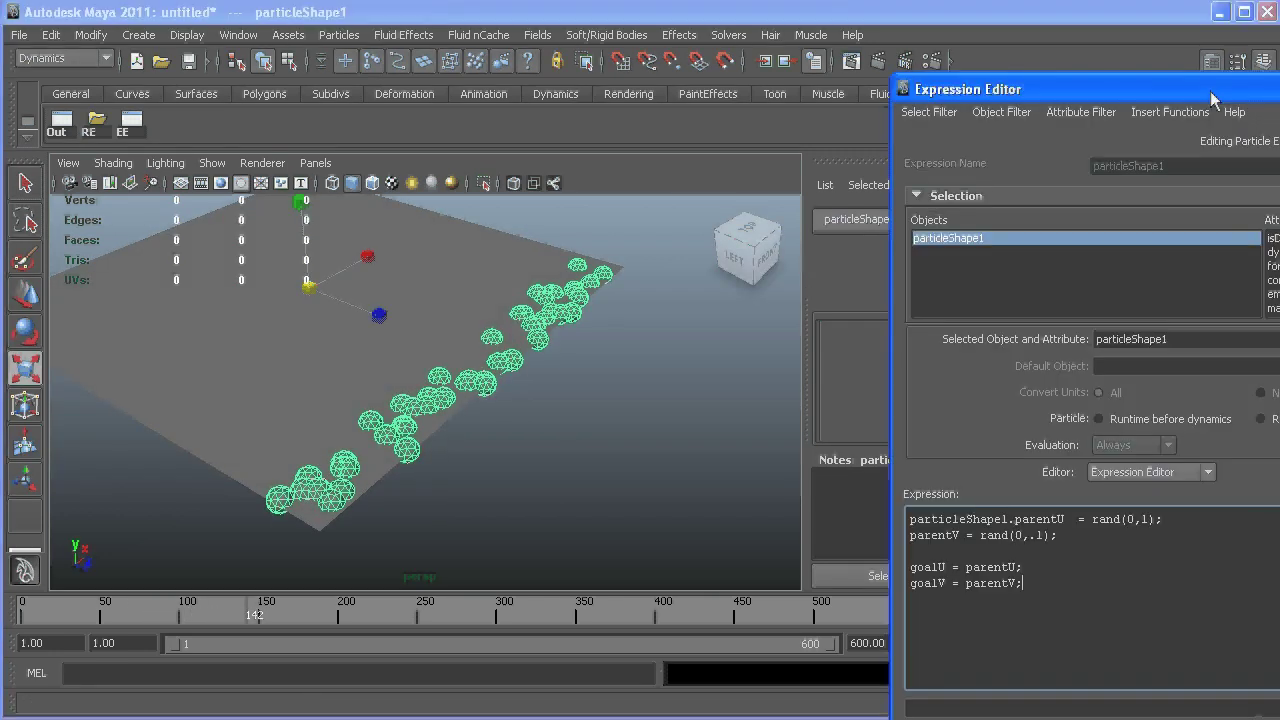
Switch to a runtime before dynamics expression and enter parentV += .001;
left_click_drag(1219, 53, 526, 74)
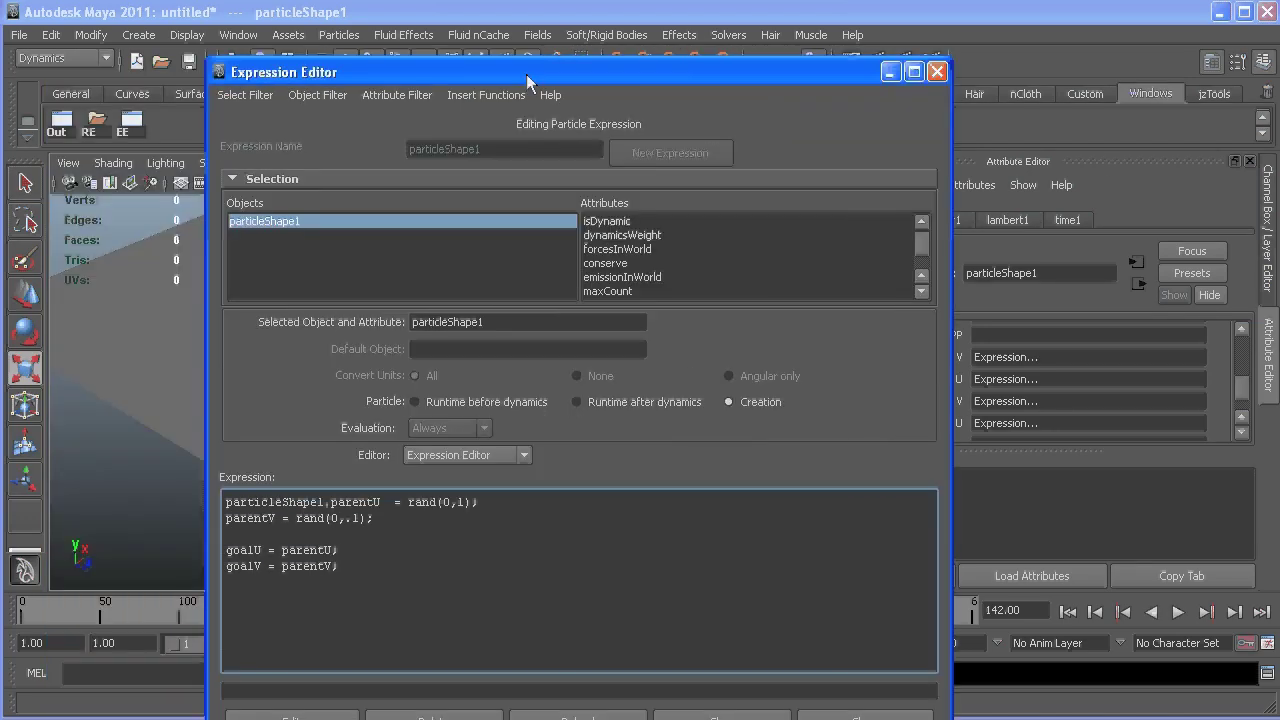
left_click(502, 403)
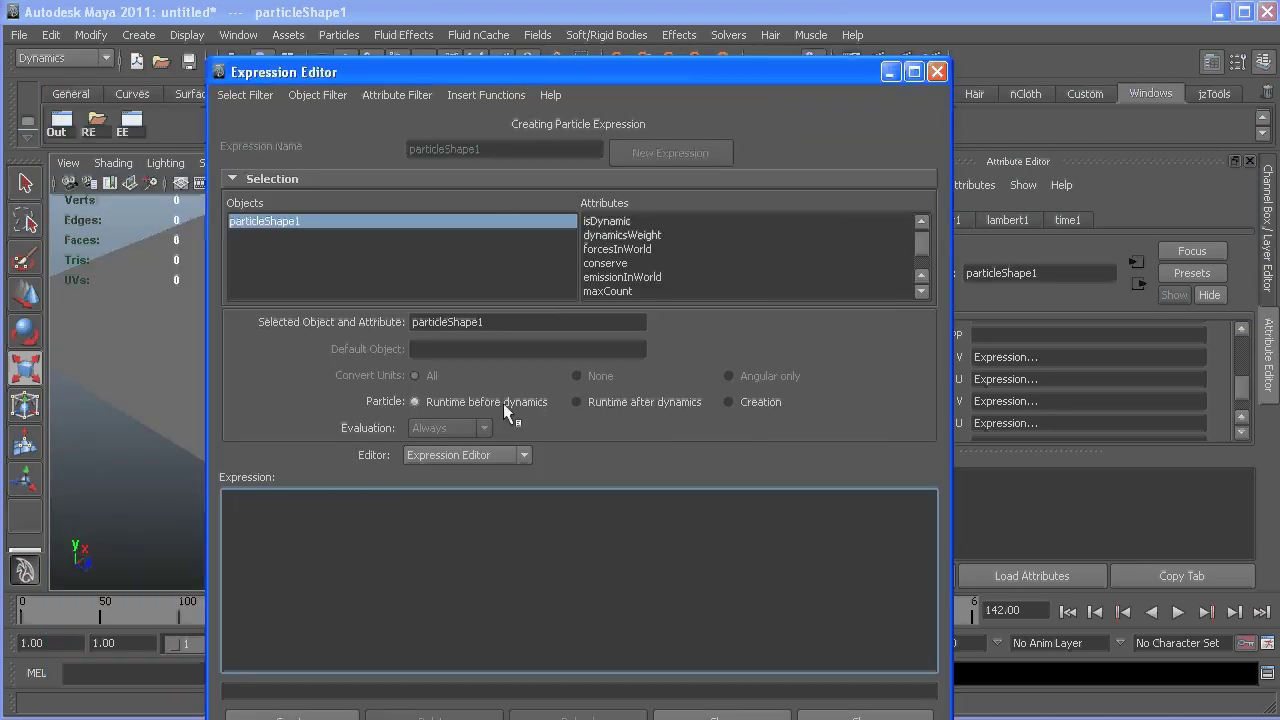
left_click_drag(600, 75, 965, 61)
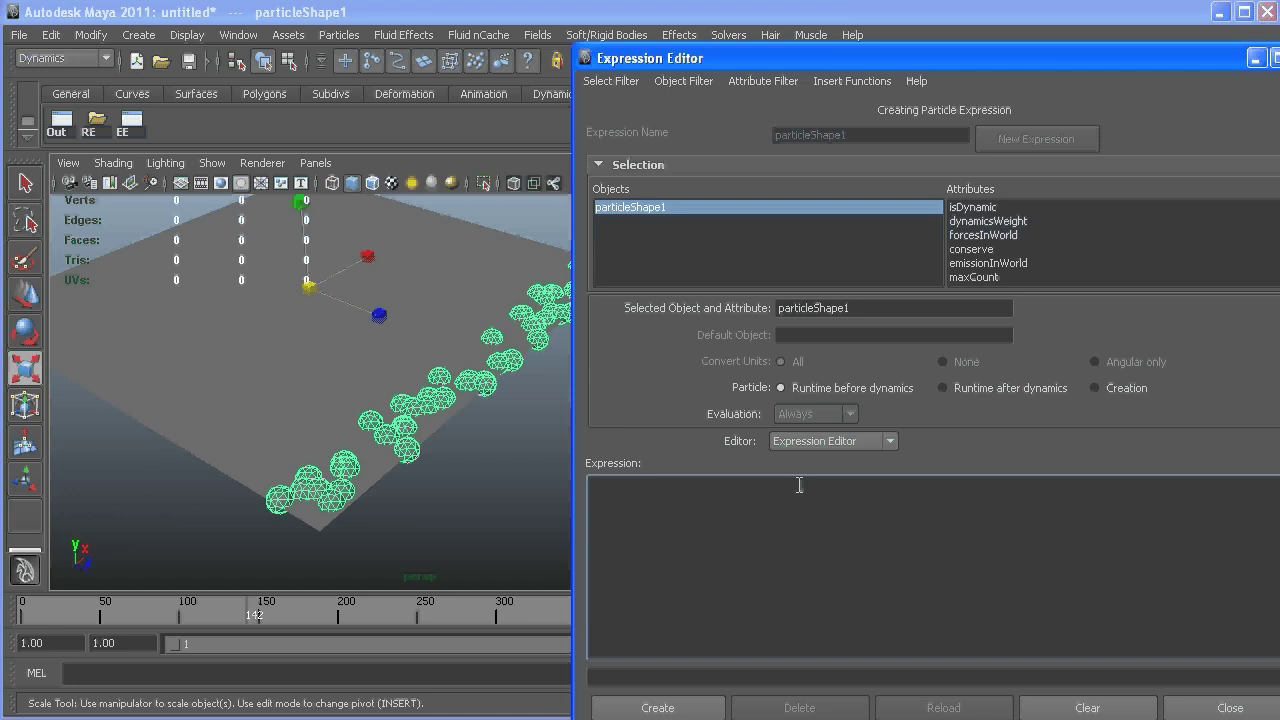
type("parentV")
type(" =")
key("BackSpace")
type("+=")
type(" rand")
key("BackSpace")
key("BackSpace")
key("BackSpace")
key("BackSpace")
type(".001;")
Add a second line to the runtime expression: goalU = parentV;
key("Return")
type("ga")
key("BackSpace")
type("oalU = Paren")
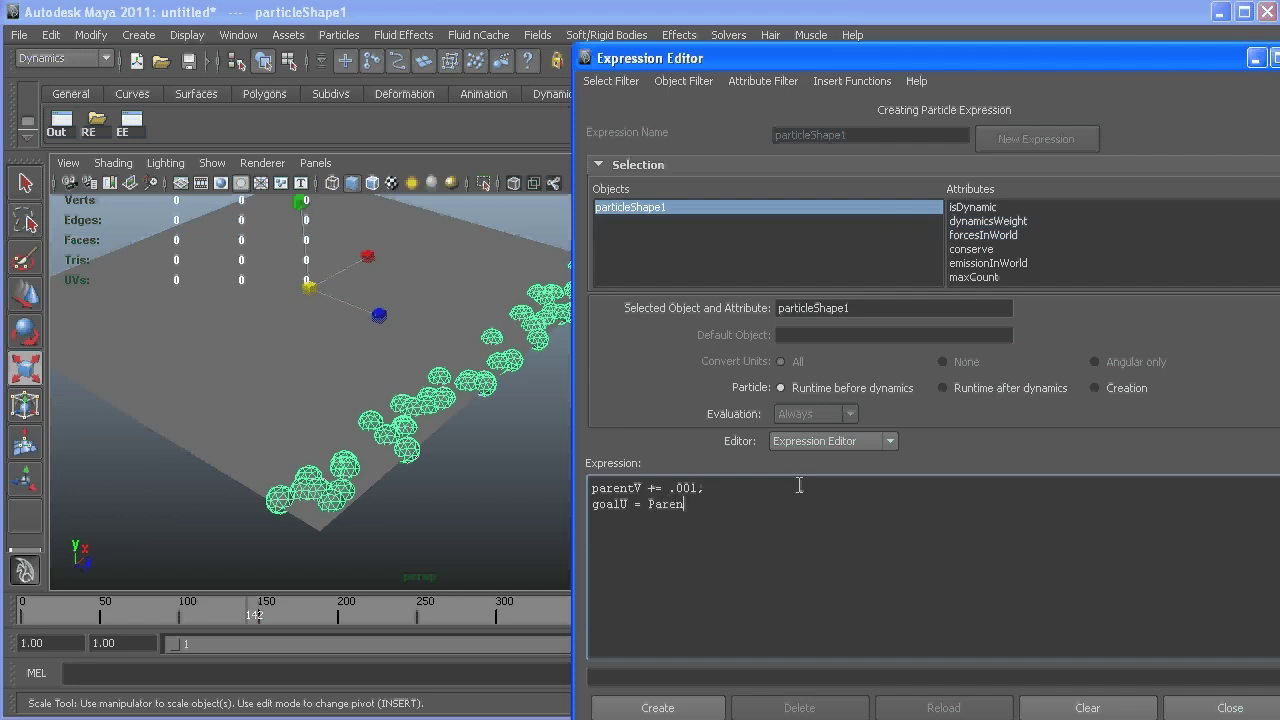
key("BackSpace")
key("BackSpace")
key("BackSpace")
key("BackSpace")
key("BackSpace")
type("parentV;")
Create the runtime expression, replay from the start to frame 99, then reopen it via Edit Expression
left_click(700, 710)
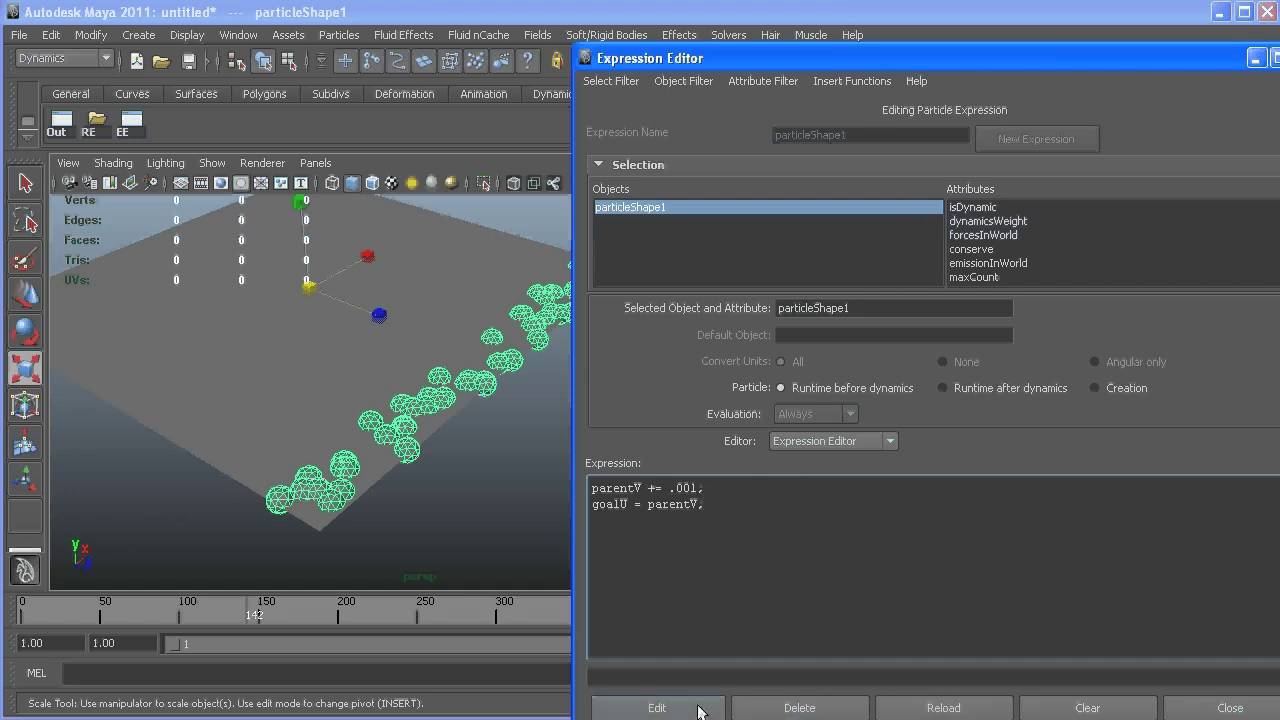
left_click(1230, 708)
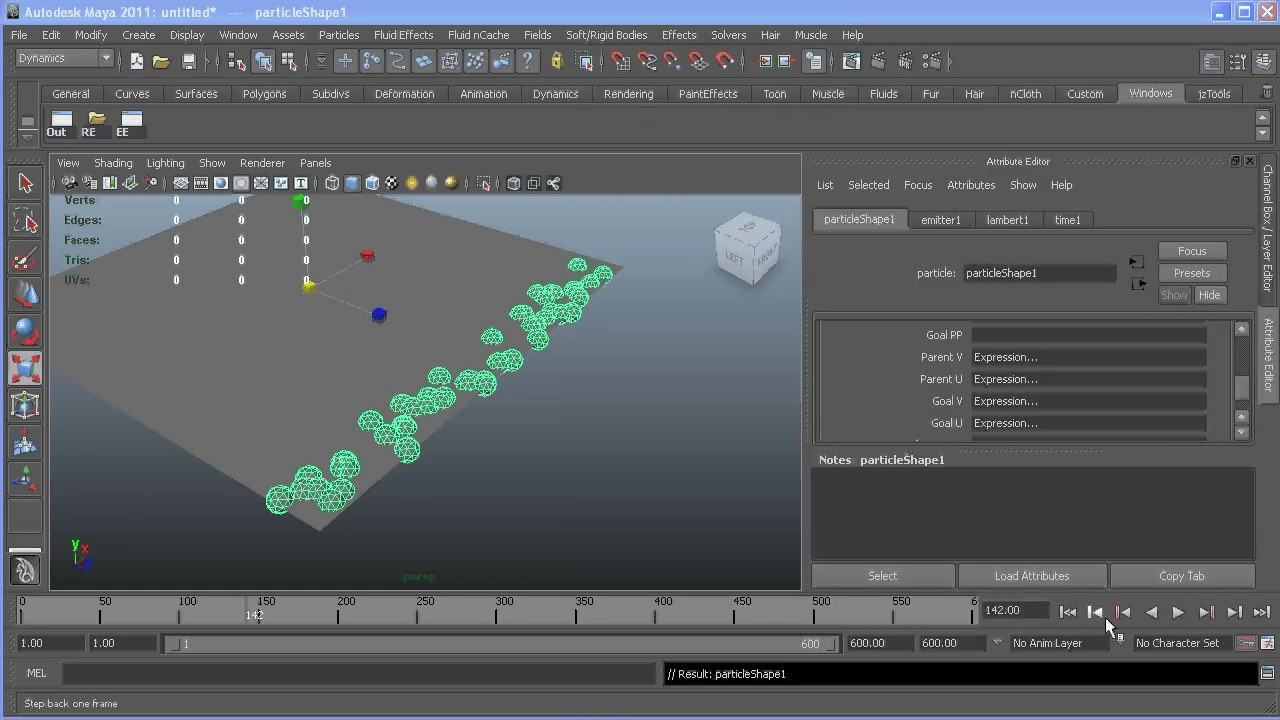
left_click(1067, 611)
left_click(1178, 611)
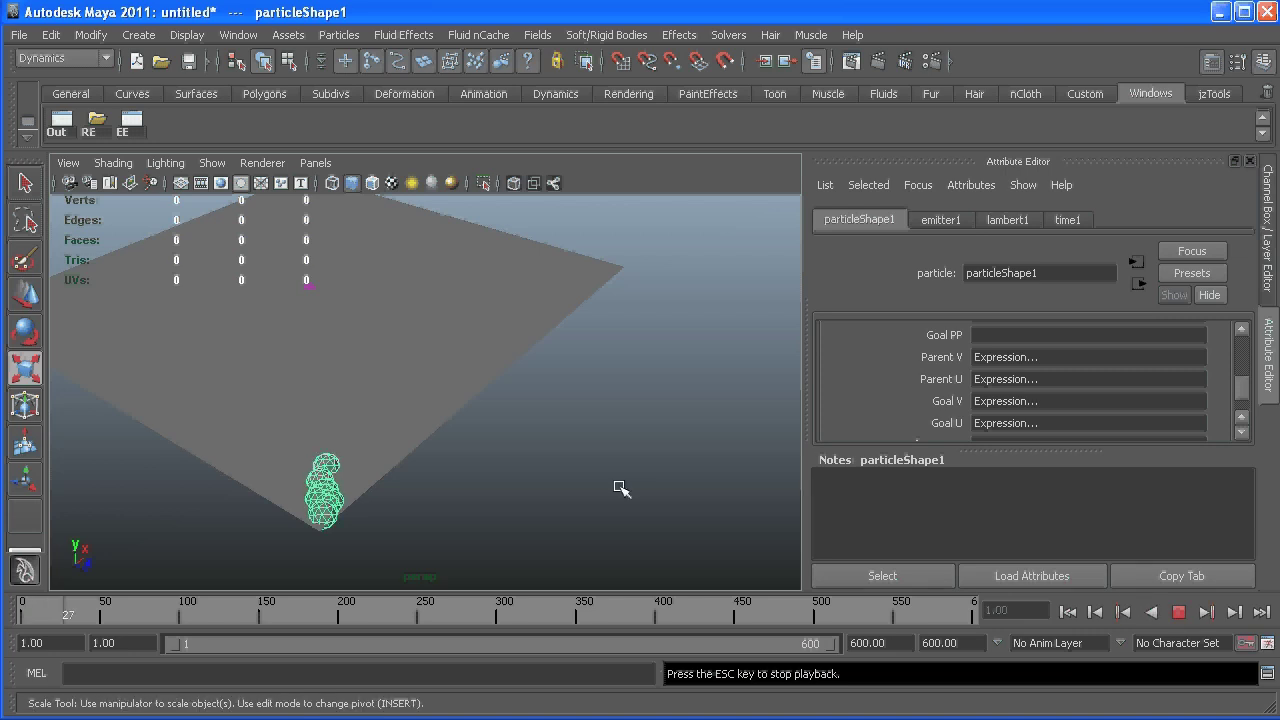
left_click(1179, 611)
right_click(1088, 423)
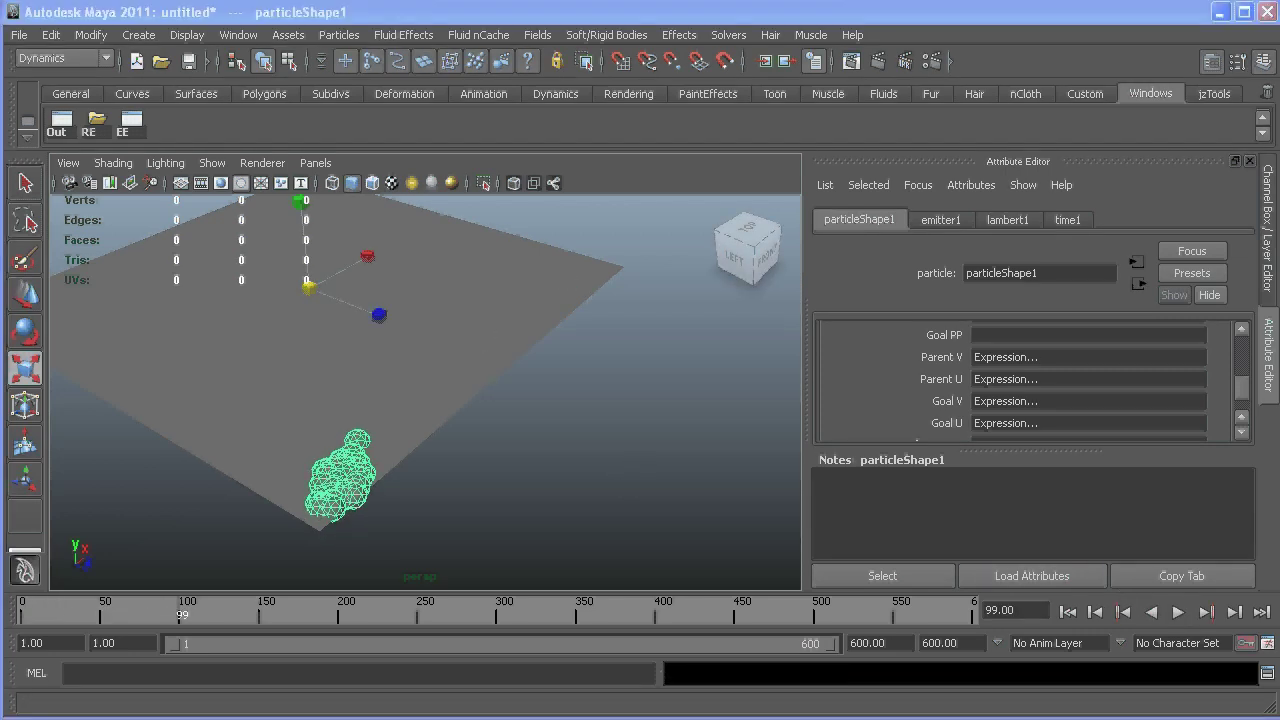
left_click(1110, 445)
Change goalU to goalV in the runtime expression so it reads goalV = parentV;
left_click(655, 494)
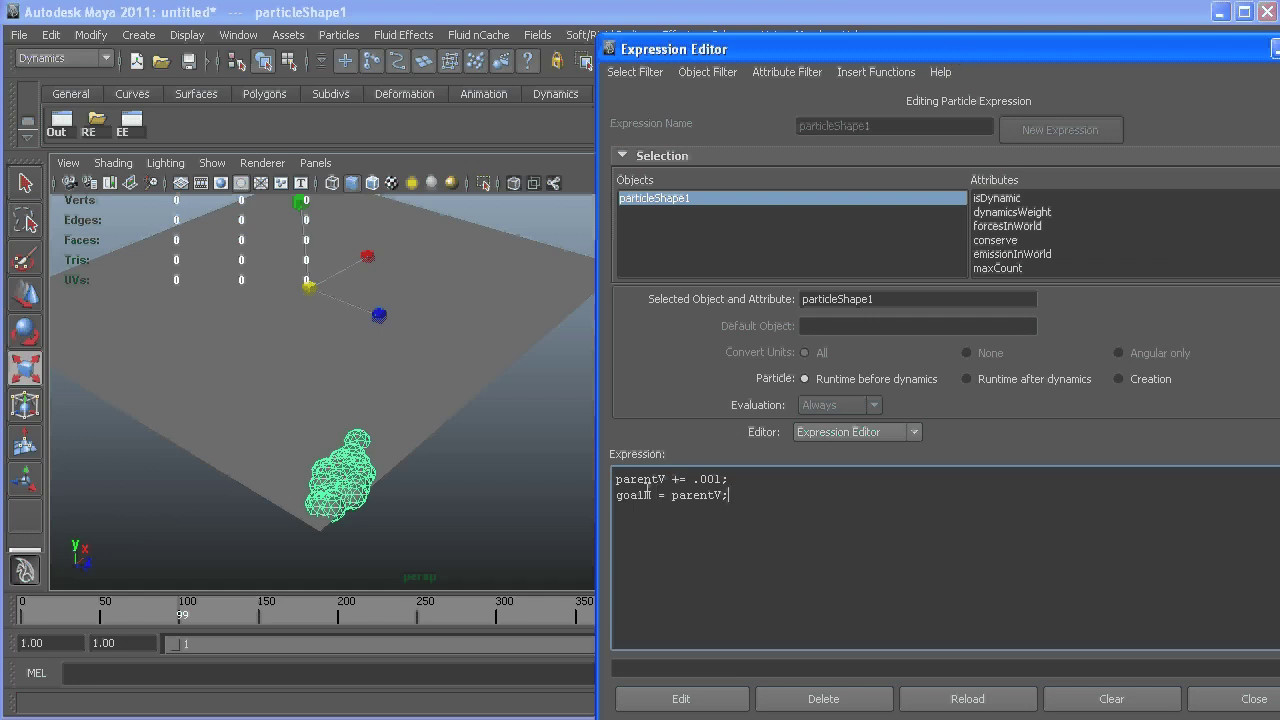
key("BackSpace")
key("BackSpace")
type("v")
key("BackSpace")
type("V")
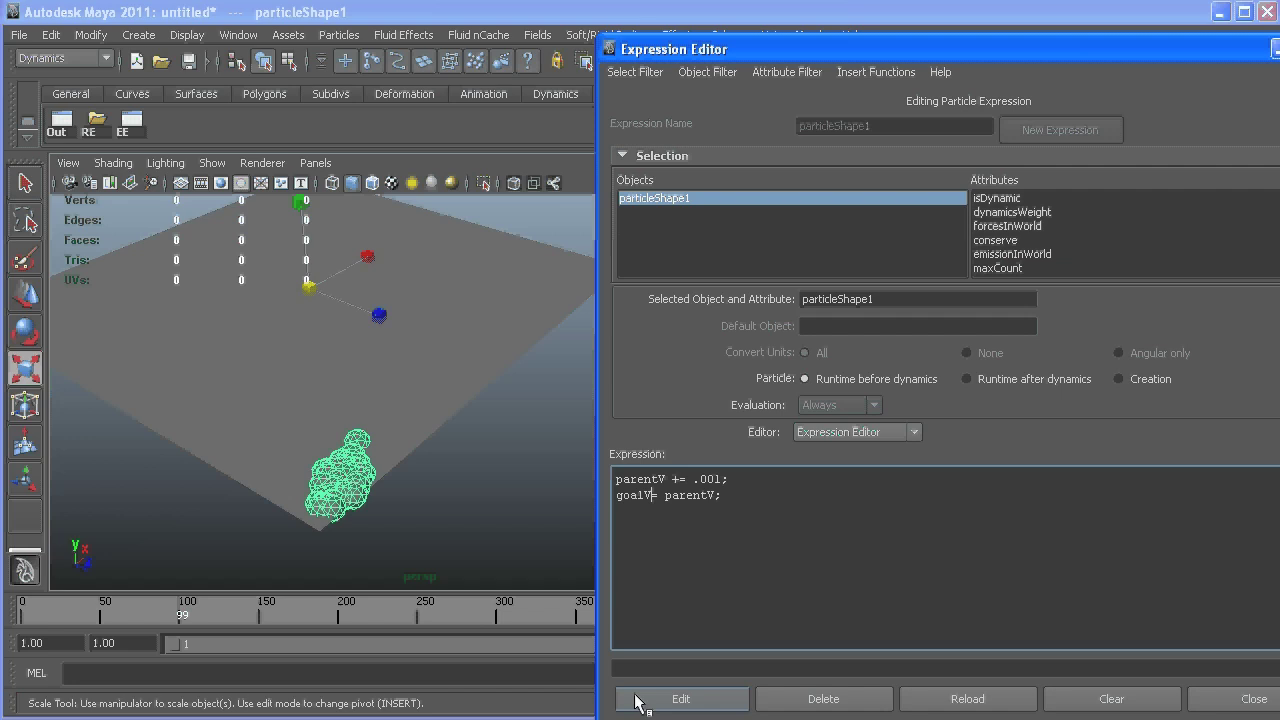
Move the editor aside, replay the simulation from the start, and stop at frame 266
left_click_drag(866, 50, 1279, 52)
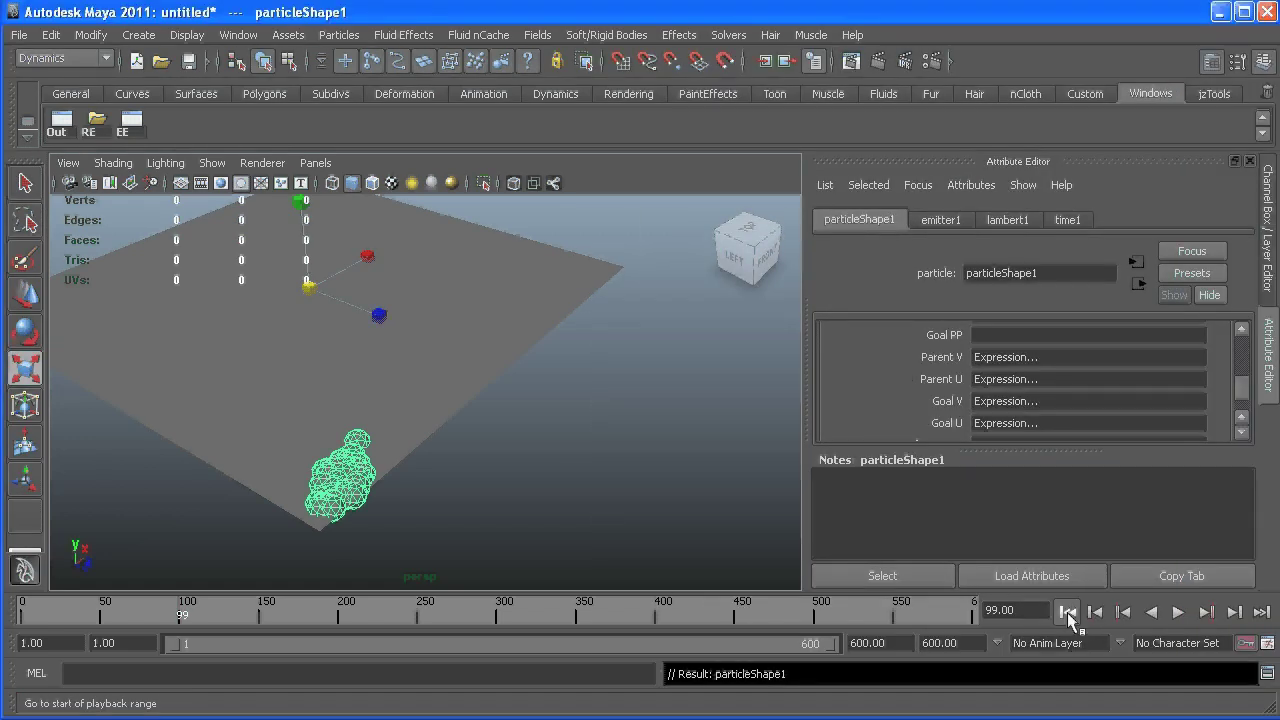
left_click(1066, 611)
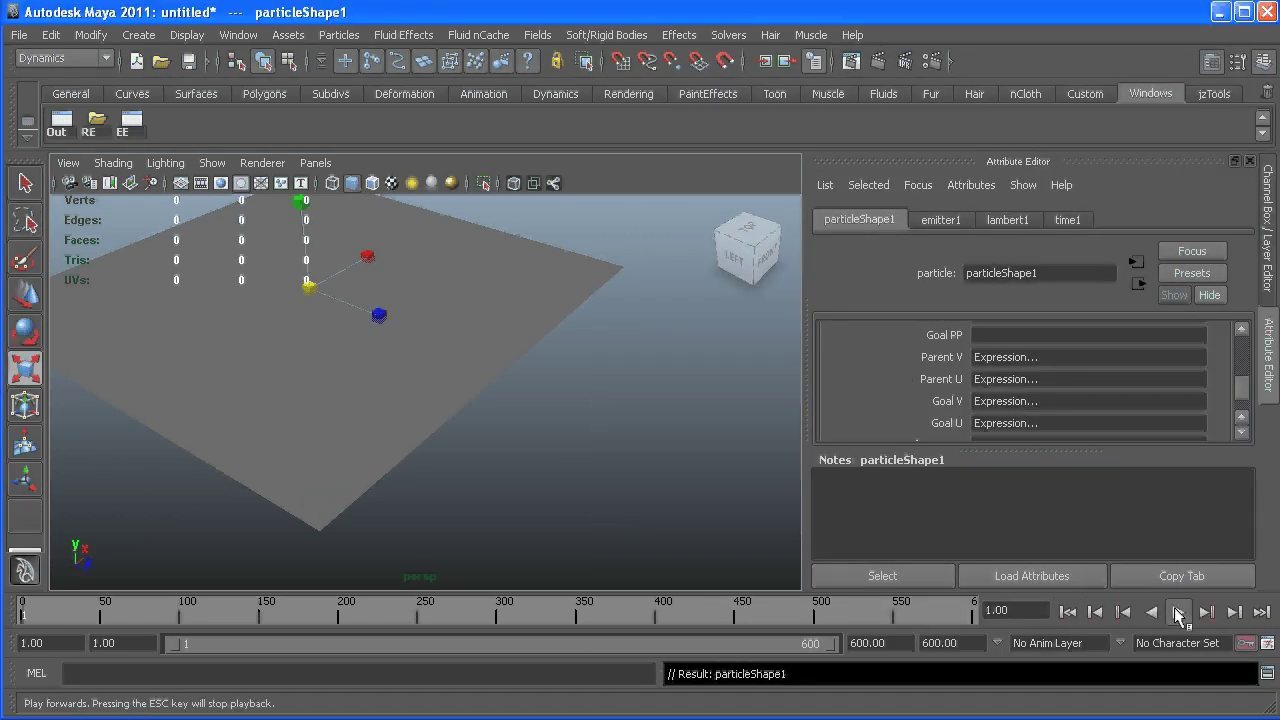
left_click(1176, 612)
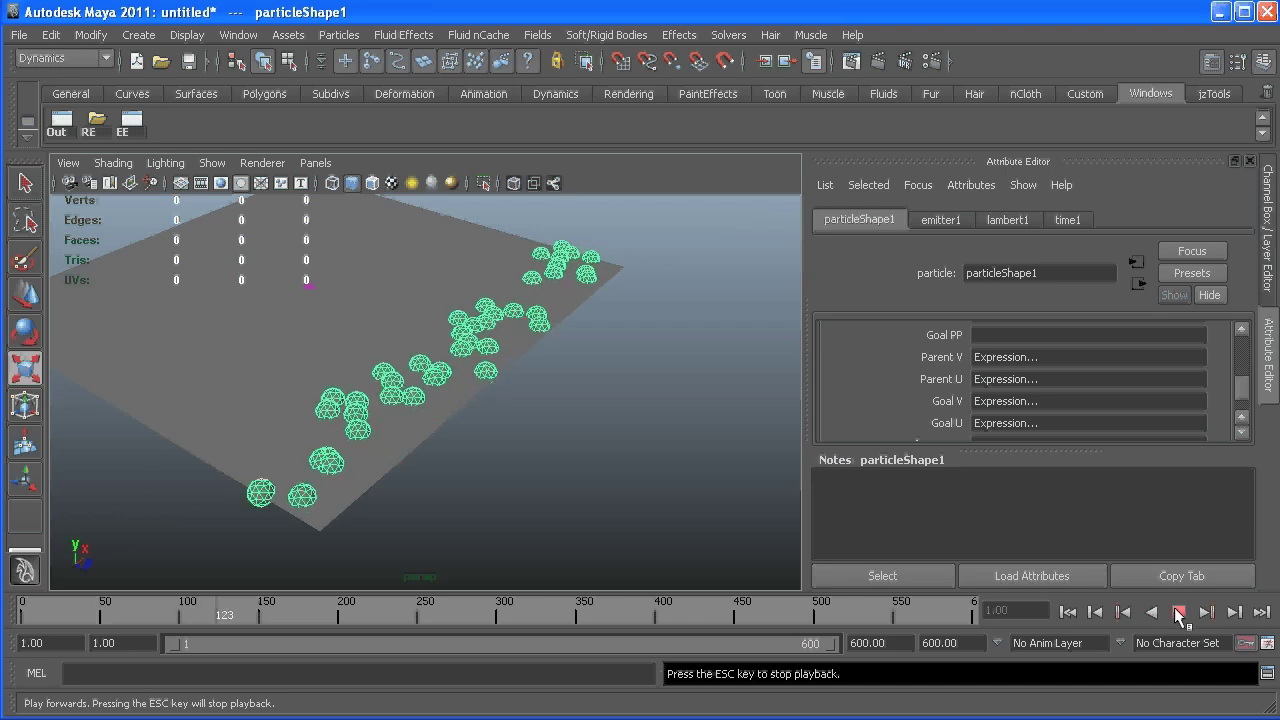
left_click_drag(366, 360, 310, 330, "alt")
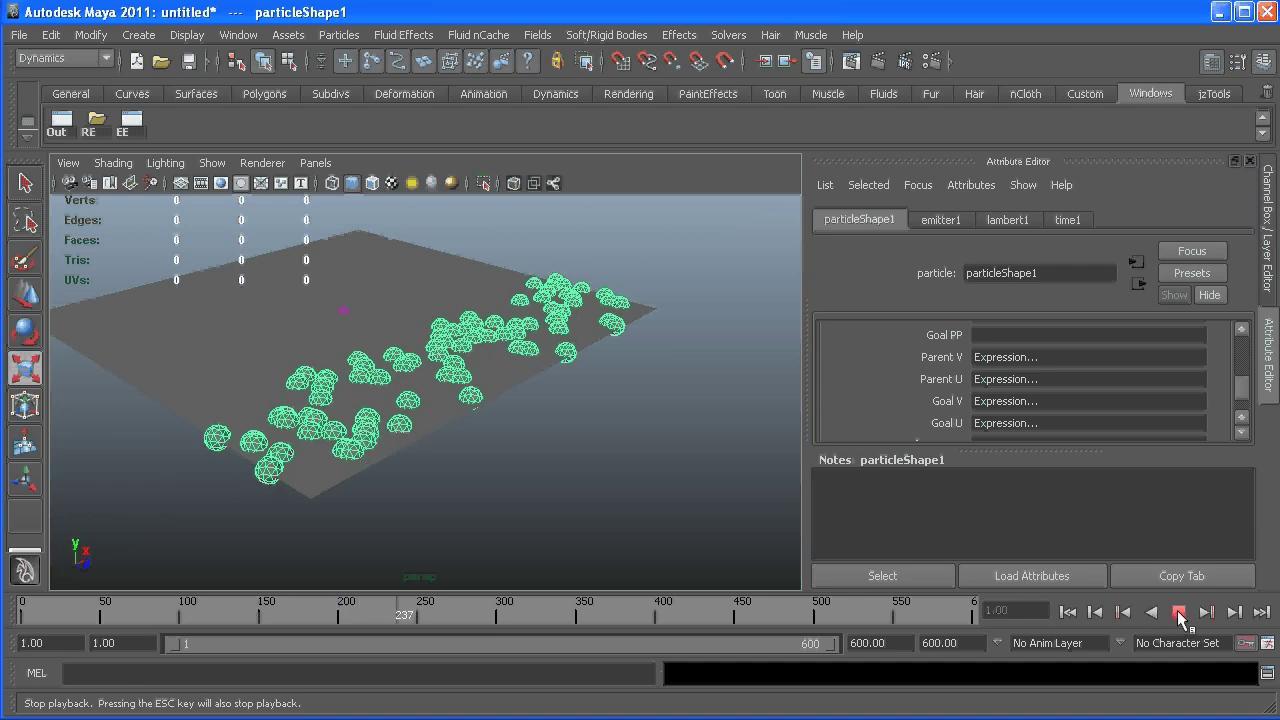
left_click(1180, 612)
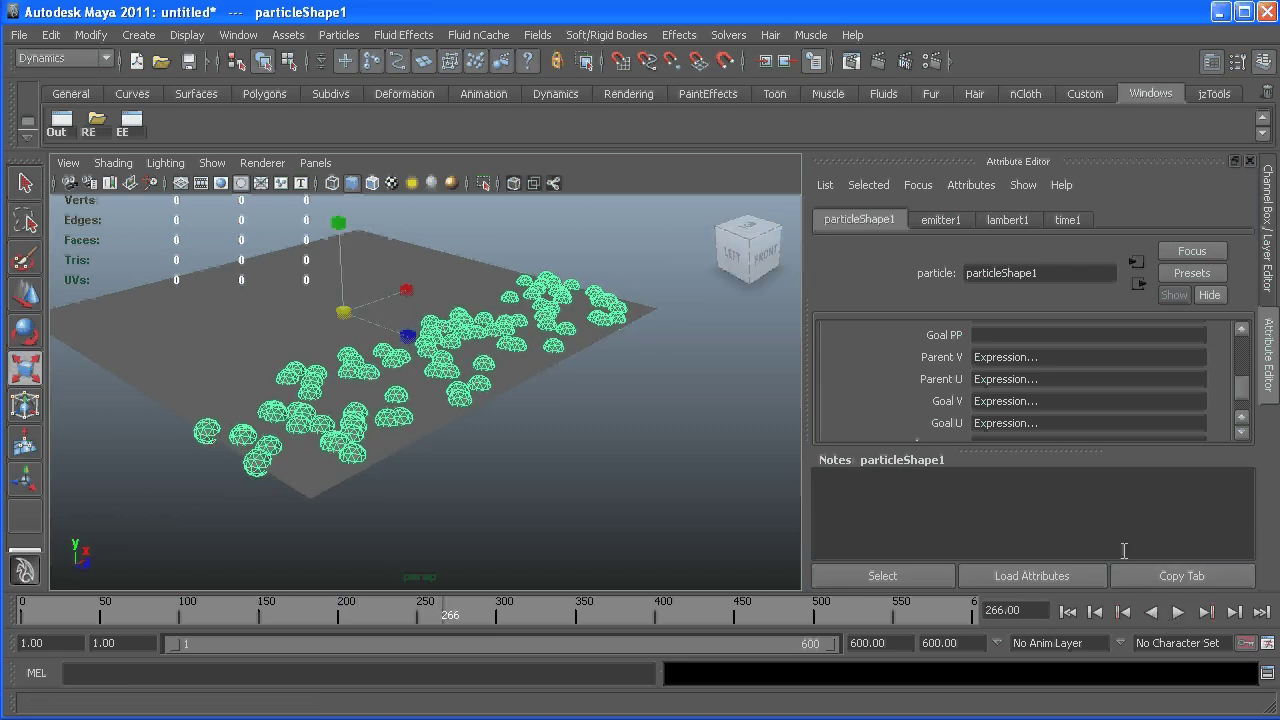
Rewind the simulation and bring particleShape1's Add Dynamic Attributes section into view
left_click(1068, 611)
left_click_drag(543, 381, 436, 405, "alt")
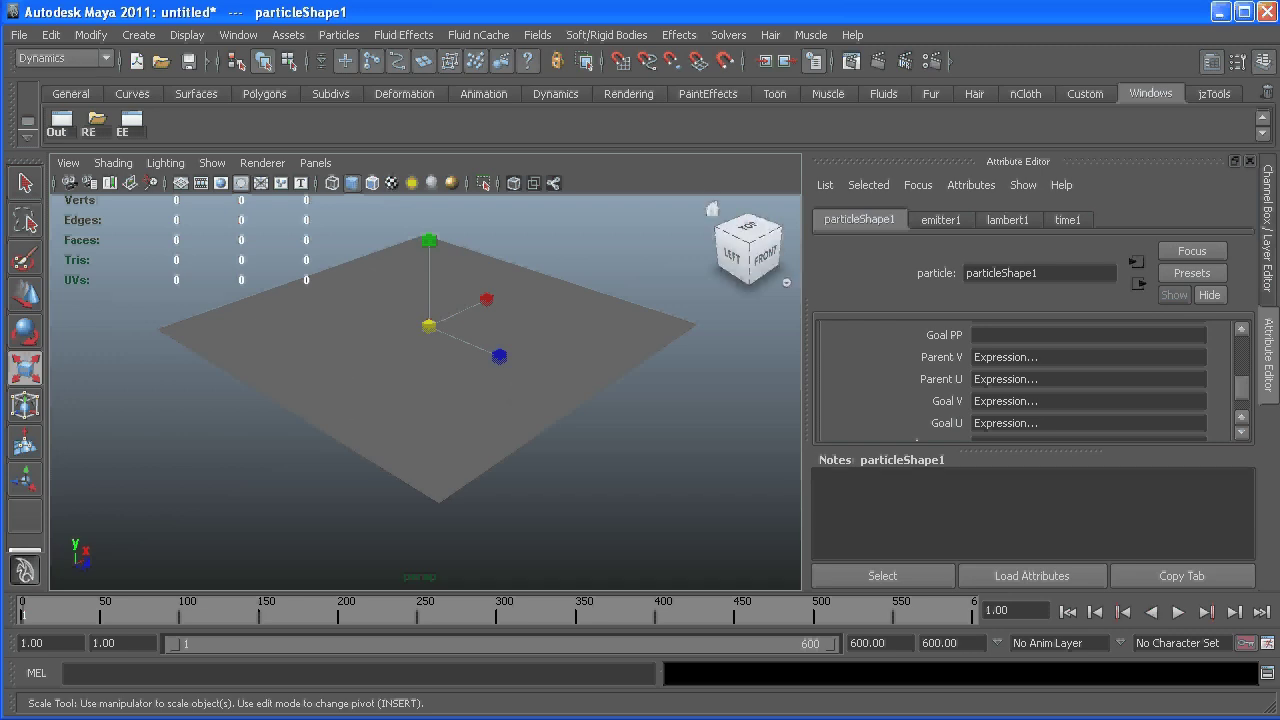
left_click_drag(1250, 40, 407, 28)
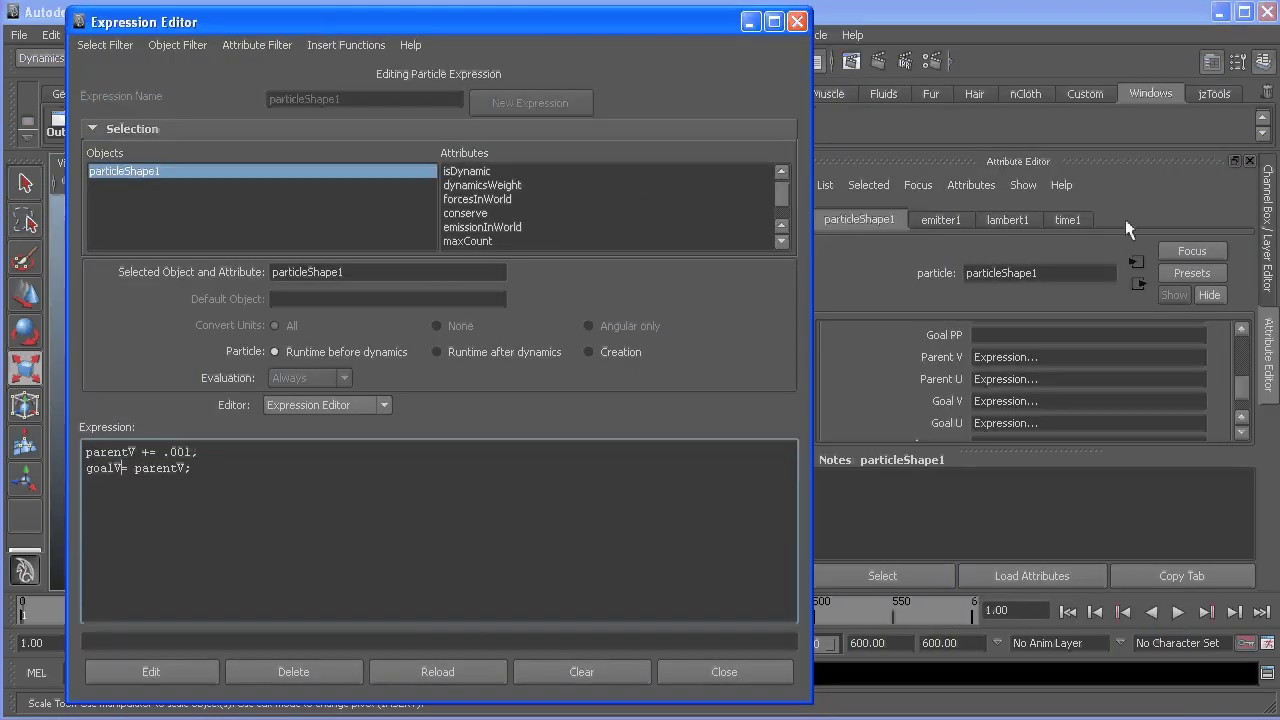
left_click(1243, 432)
left_click(1243, 432)
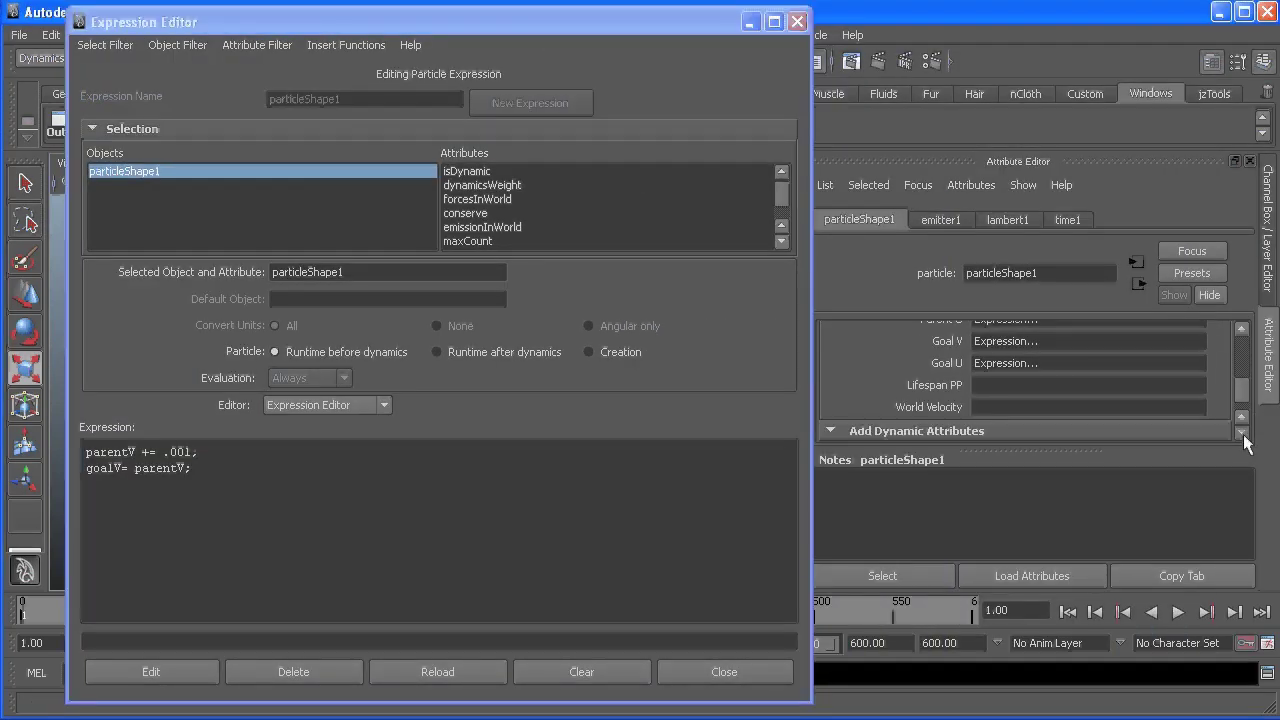
left_click(1243, 432)
left_click_drag(1241, 405, 1140, 388)
Define a new per-particle (array) attribute named customSpeed in the Add Attribute form
left_click(897, 378)
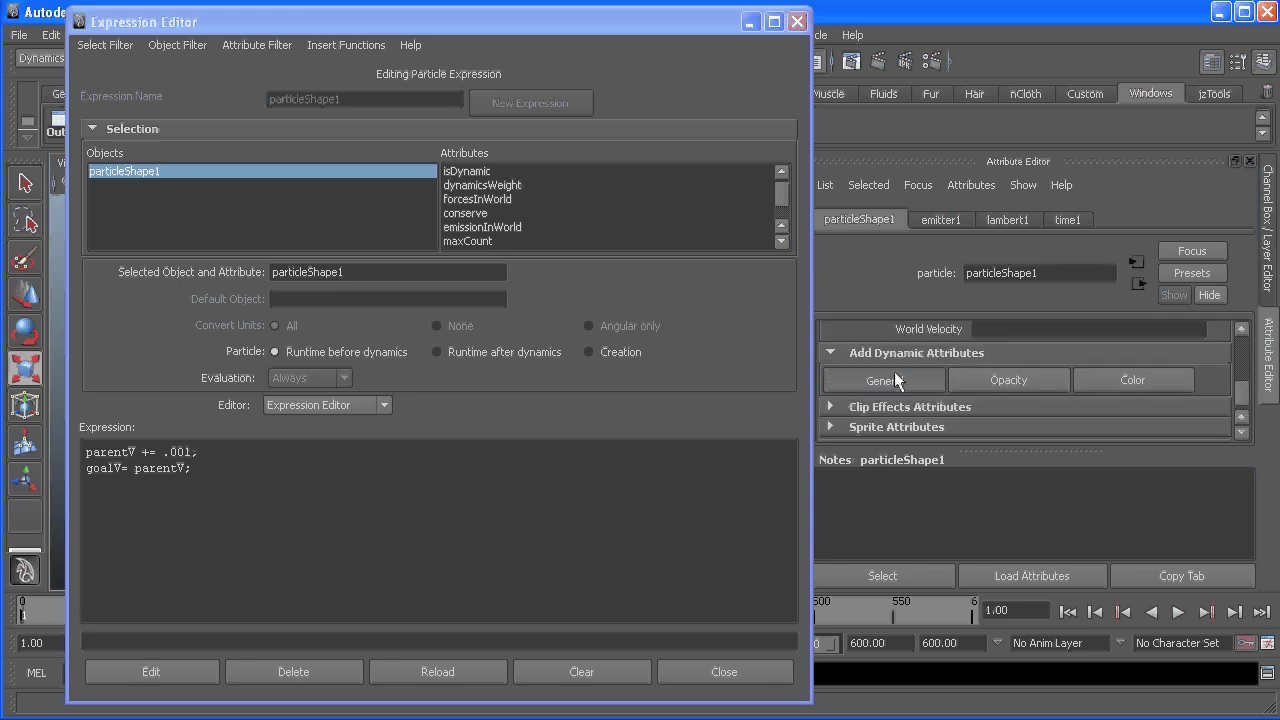
left_click(491, 154)
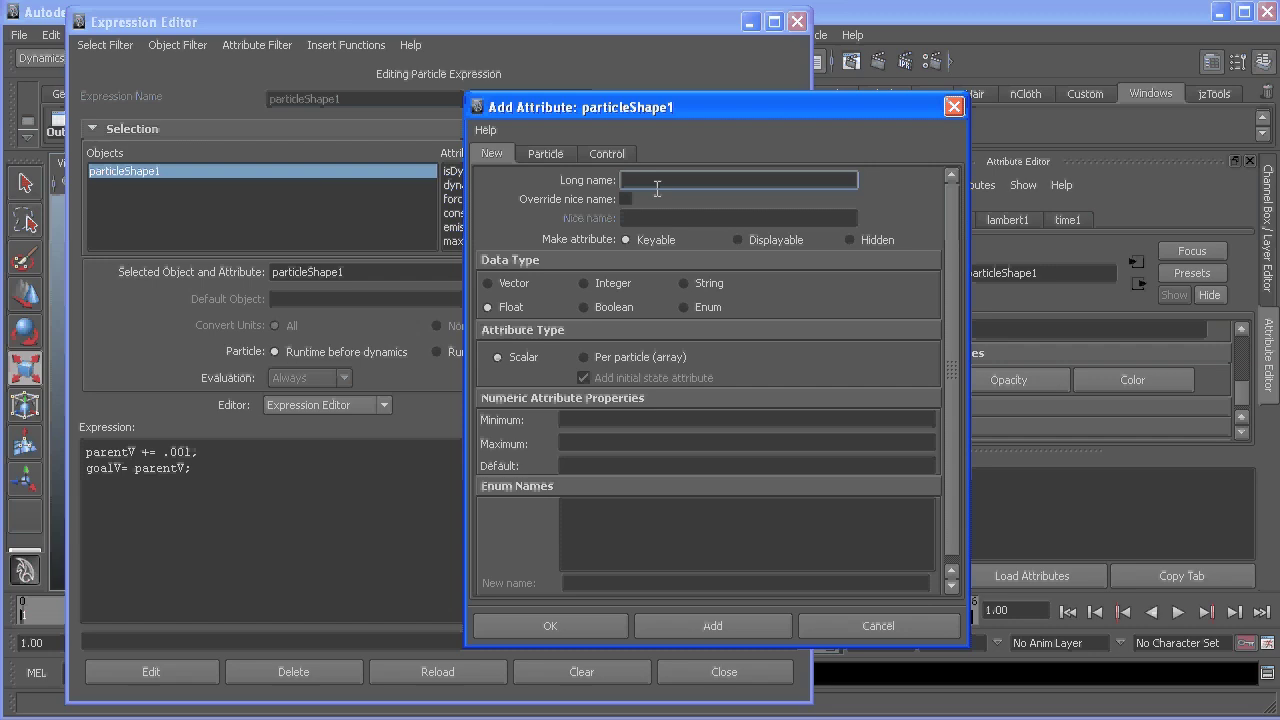
type("customSpeed;")
key("BackSpace")
left_click(600, 358)
Add the customSpeed attribute, switch the Expression Editor to Creation, and load customSpeed
left_click(586, 629)
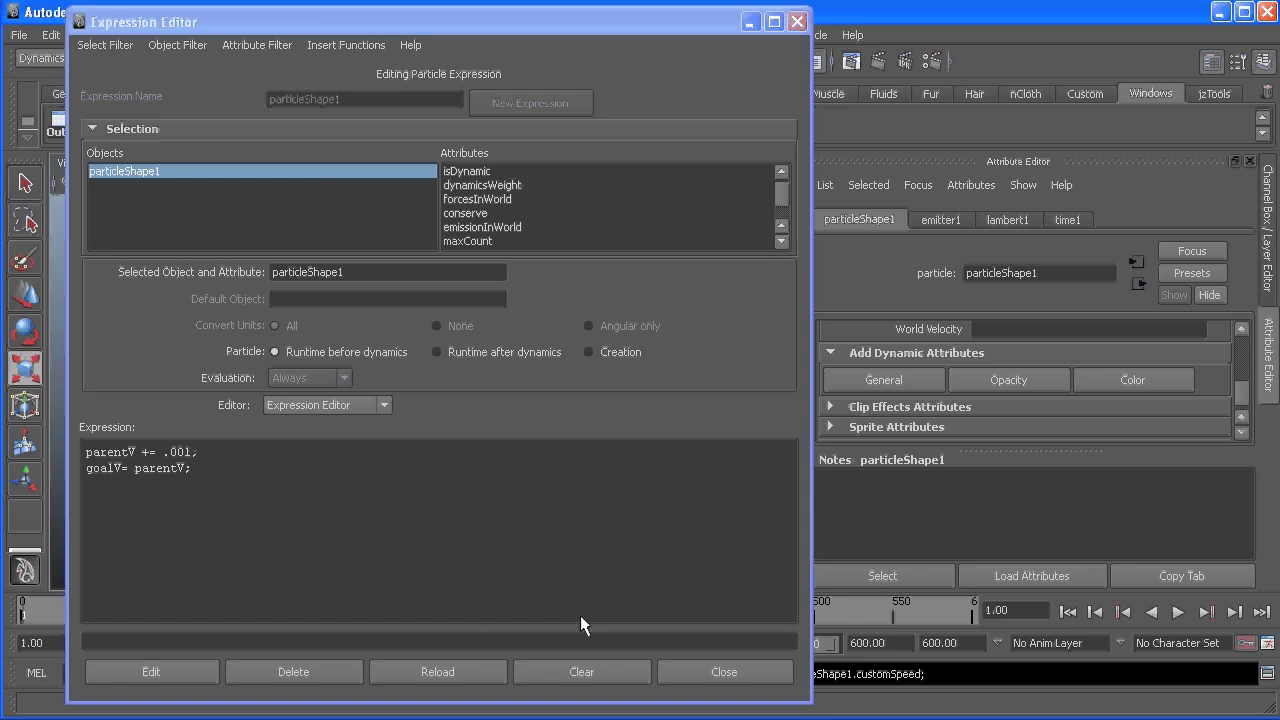
left_click_drag(420, 24, 766, 17)
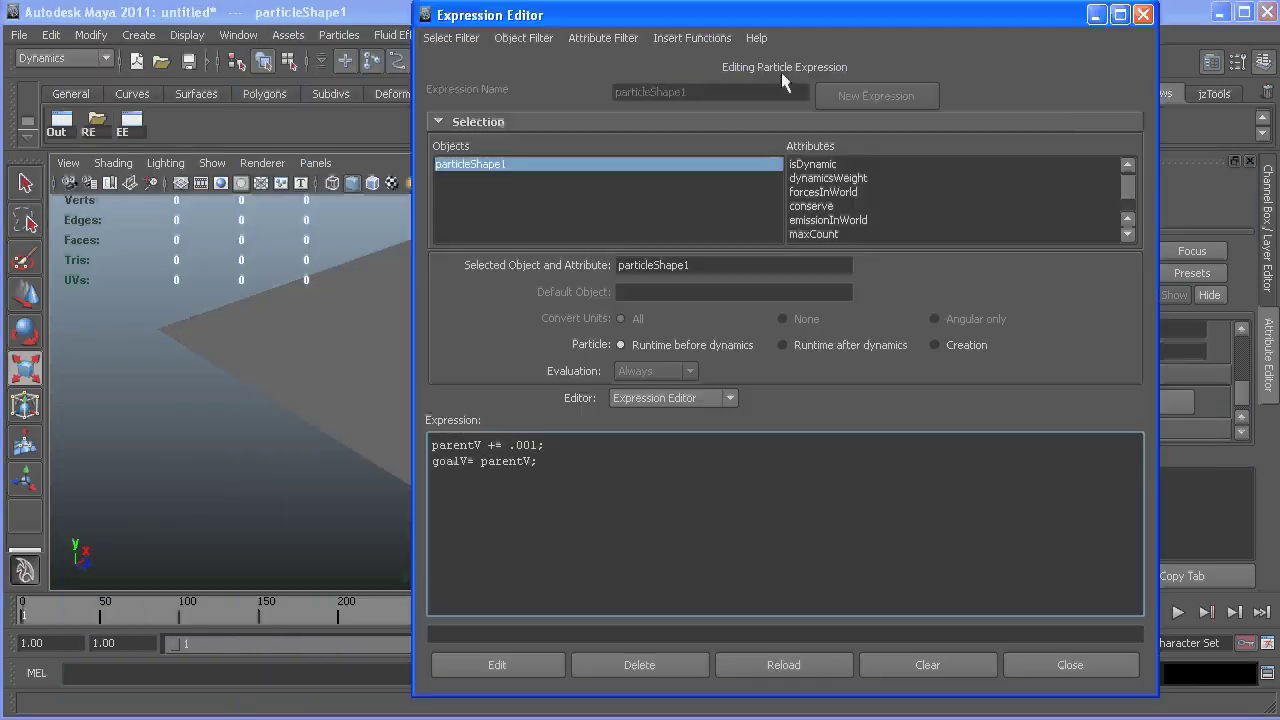
left_click(948, 347)
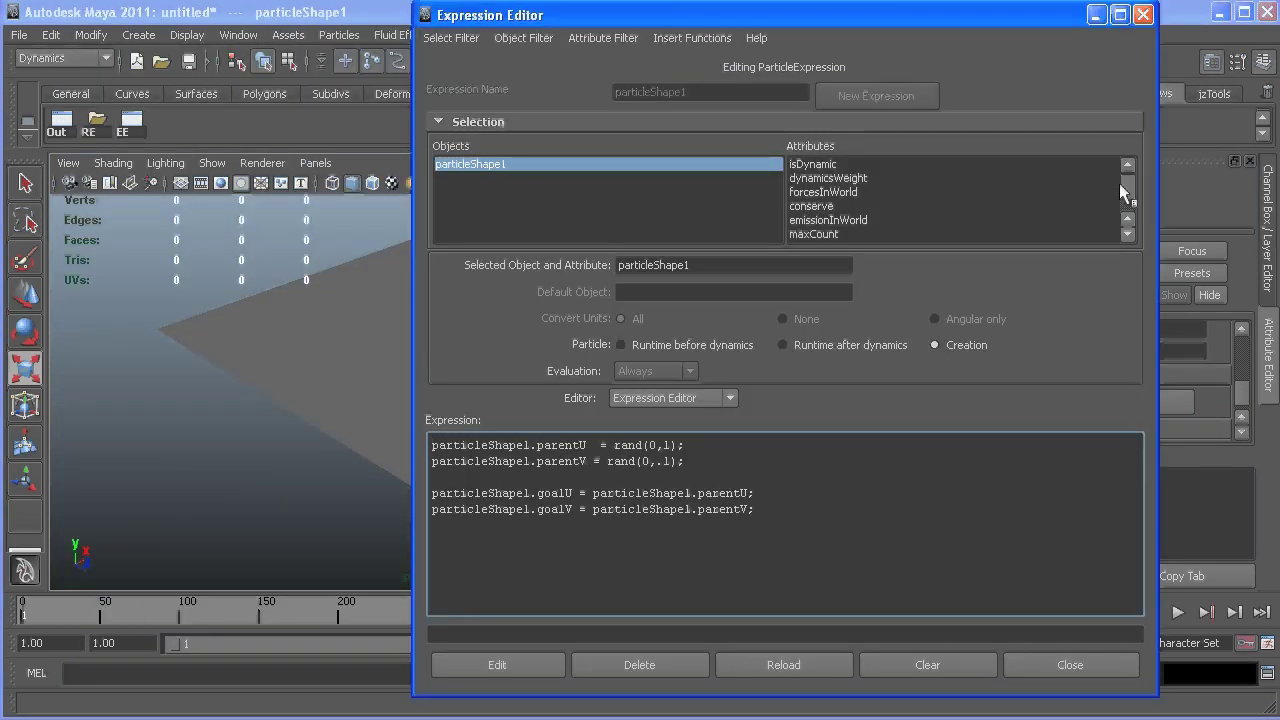
left_click_drag(1124, 185, 1126, 210)
left_click(849, 236)
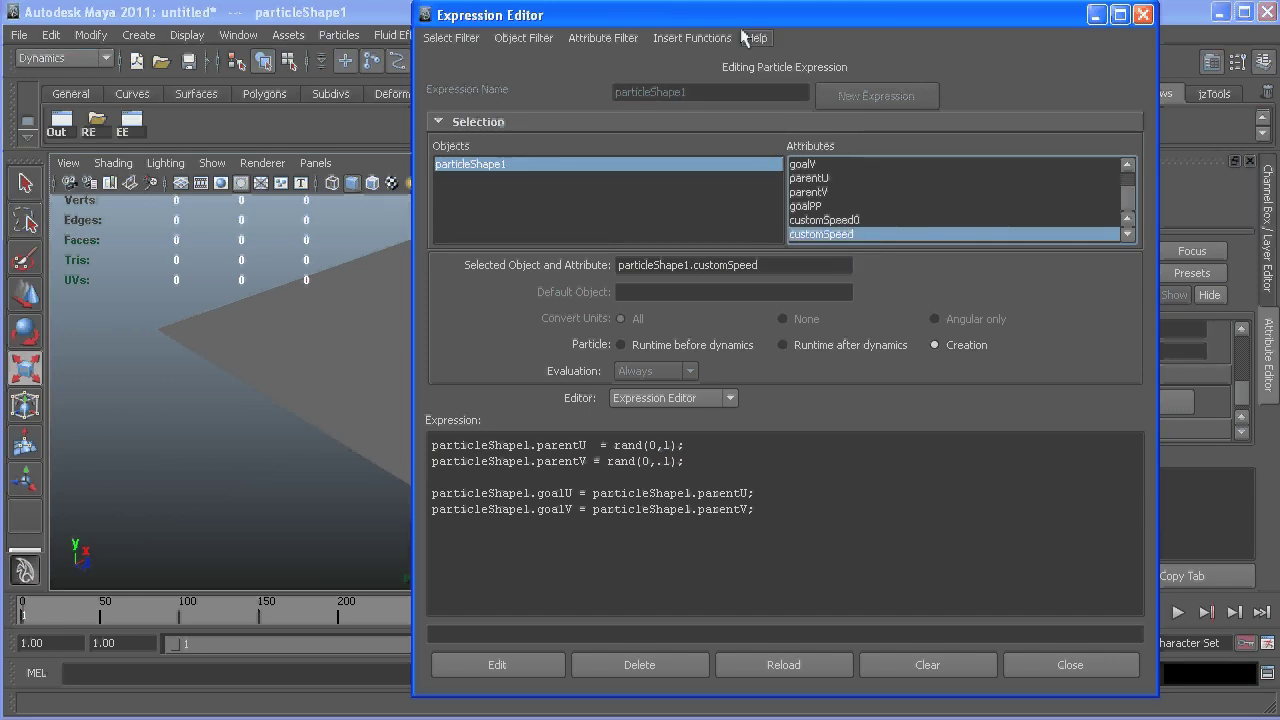
Reselect particleShape1 from the Outliner and load its customSpeed attribute into the Expression Editor
left_click(386, 337)
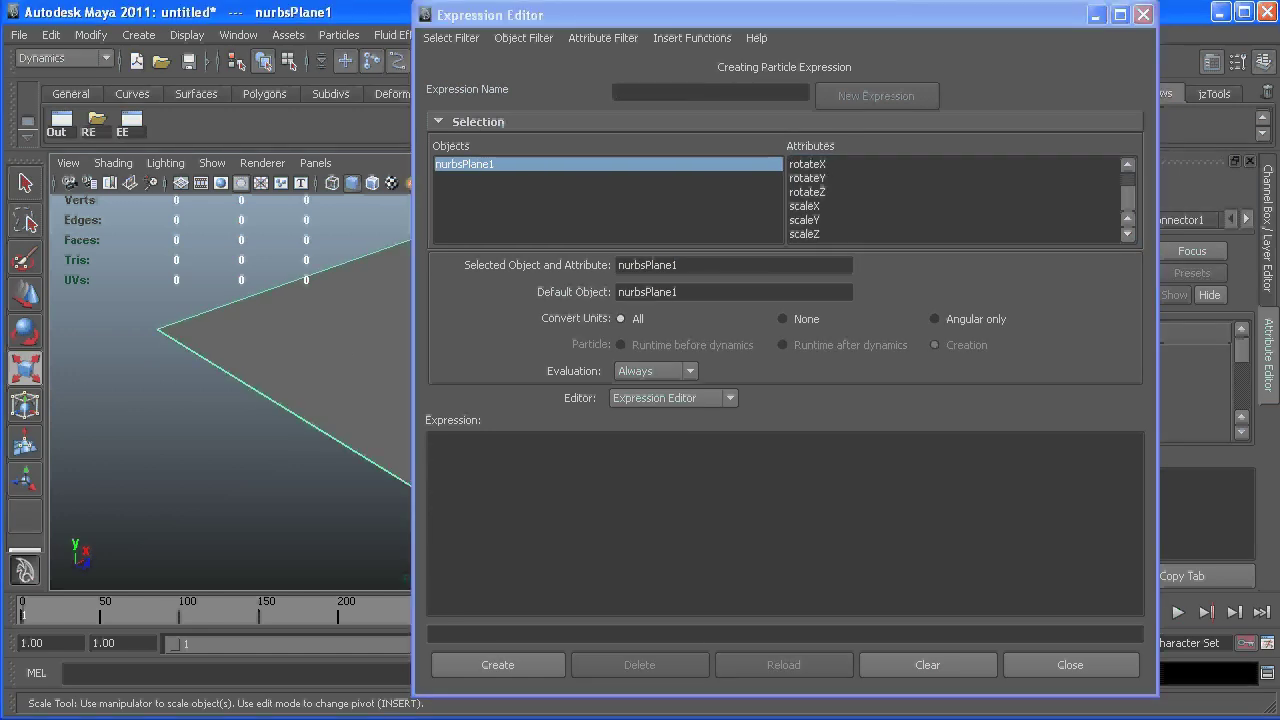
left_click(56, 120)
left_click_drag(886, 69, 870, 72)
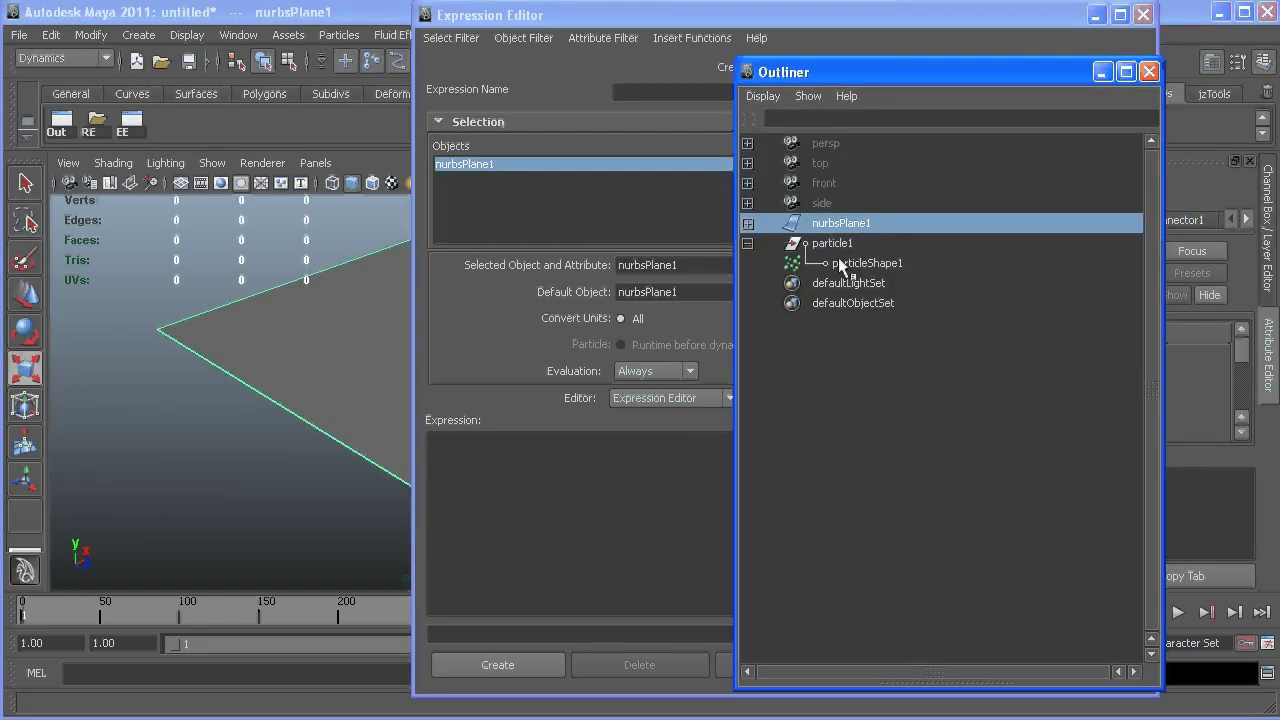
left_click(840, 262)
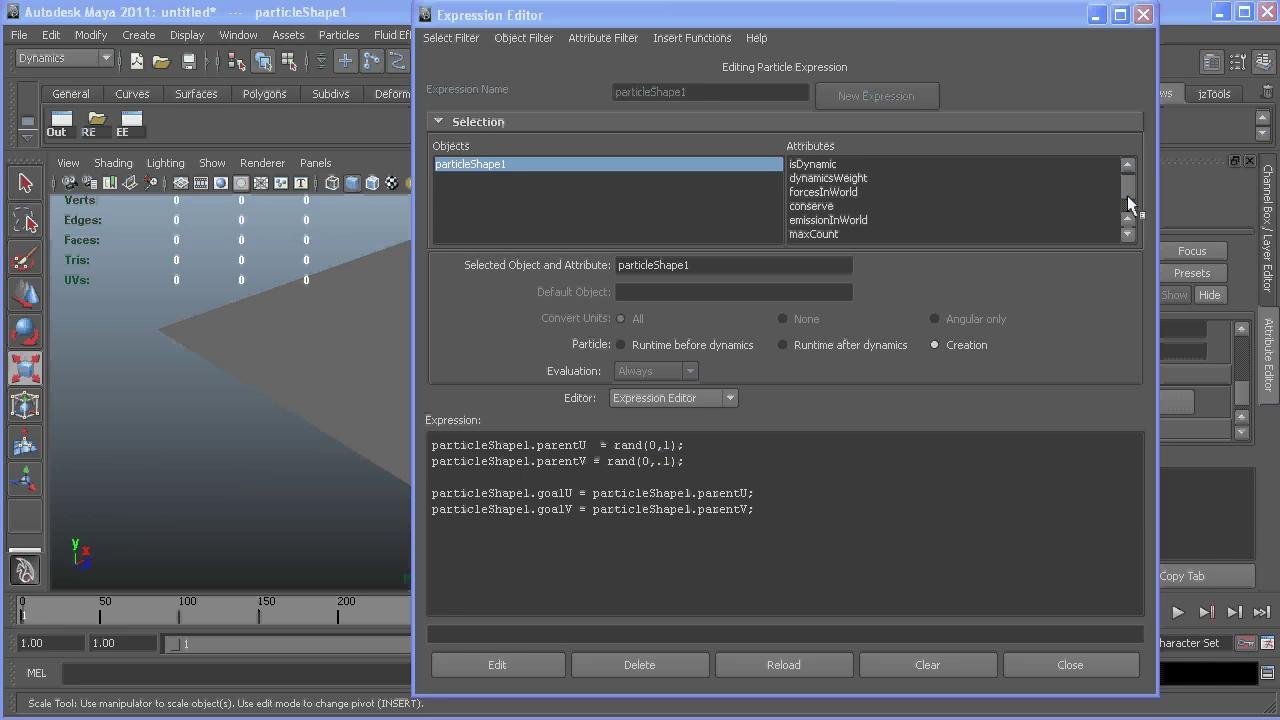
left_click_drag(1127, 195, 1129, 215)
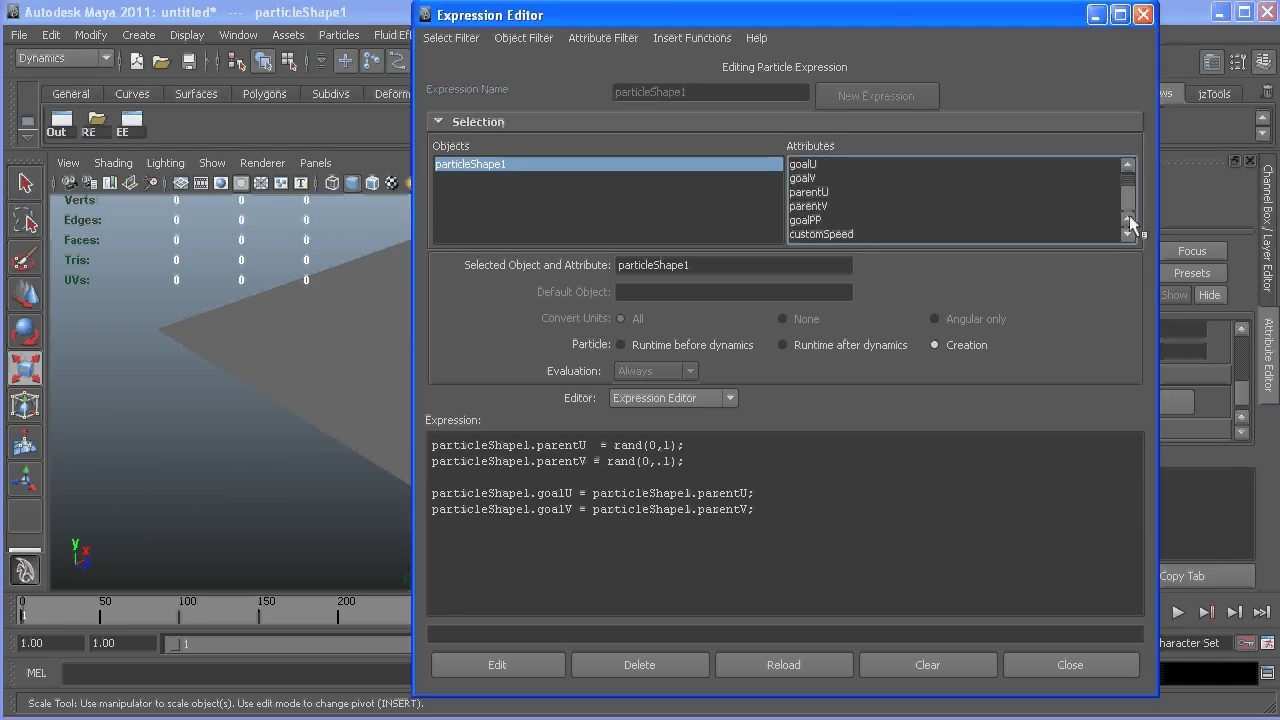
left_click(850, 234)
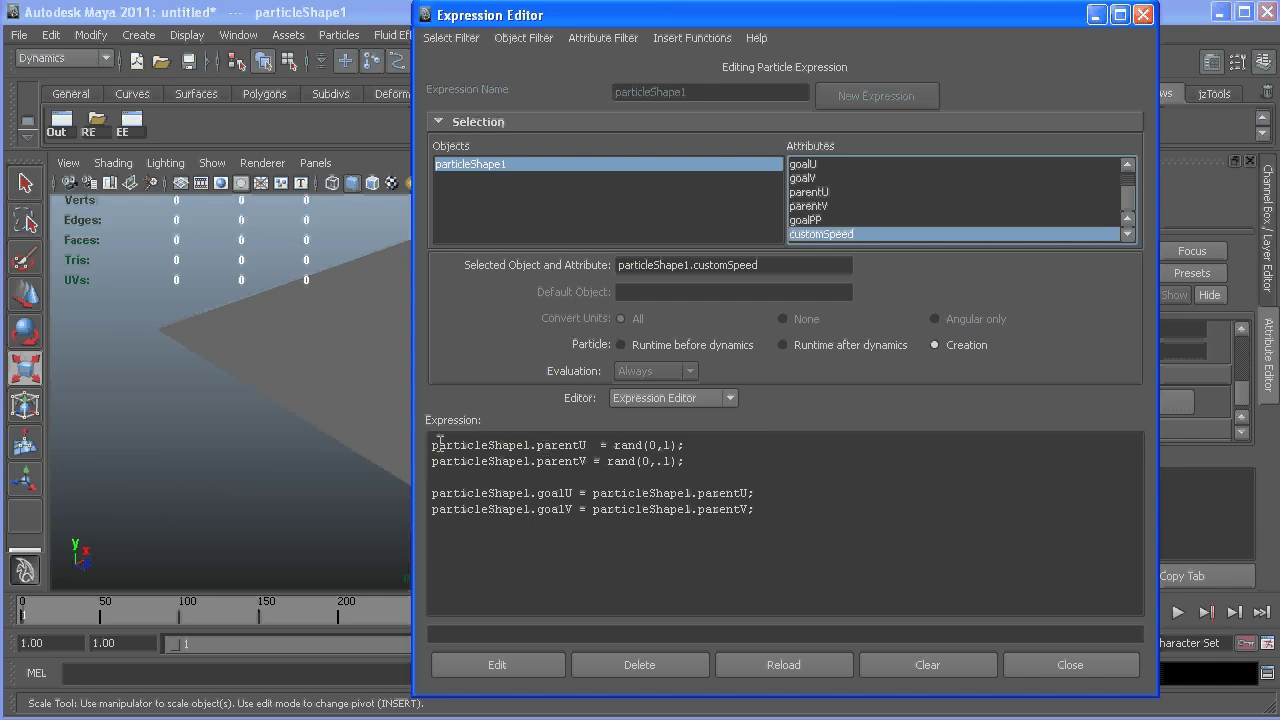
Insert particleShape1.customSpeed = rand(.001,.002); as the creation expression's first line and apply it
left_click_drag(762, 265, 415, 272)
key("ctrl+c")
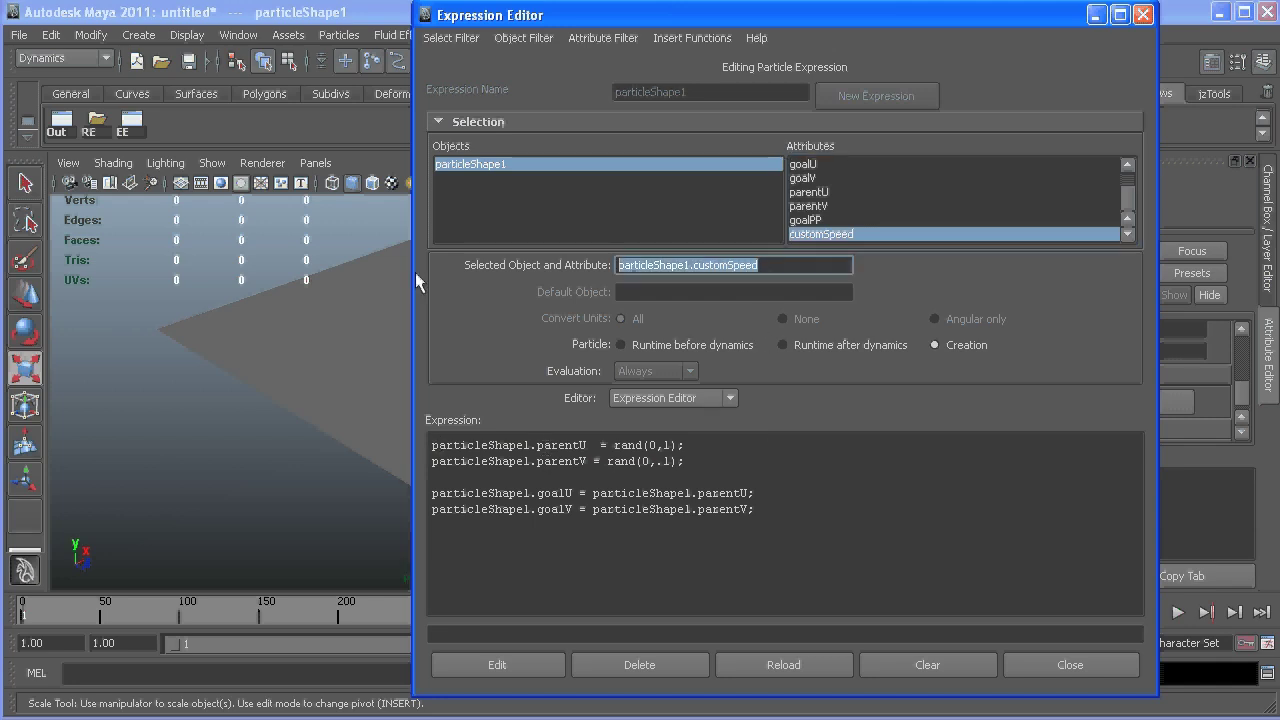
left_click(430, 444)
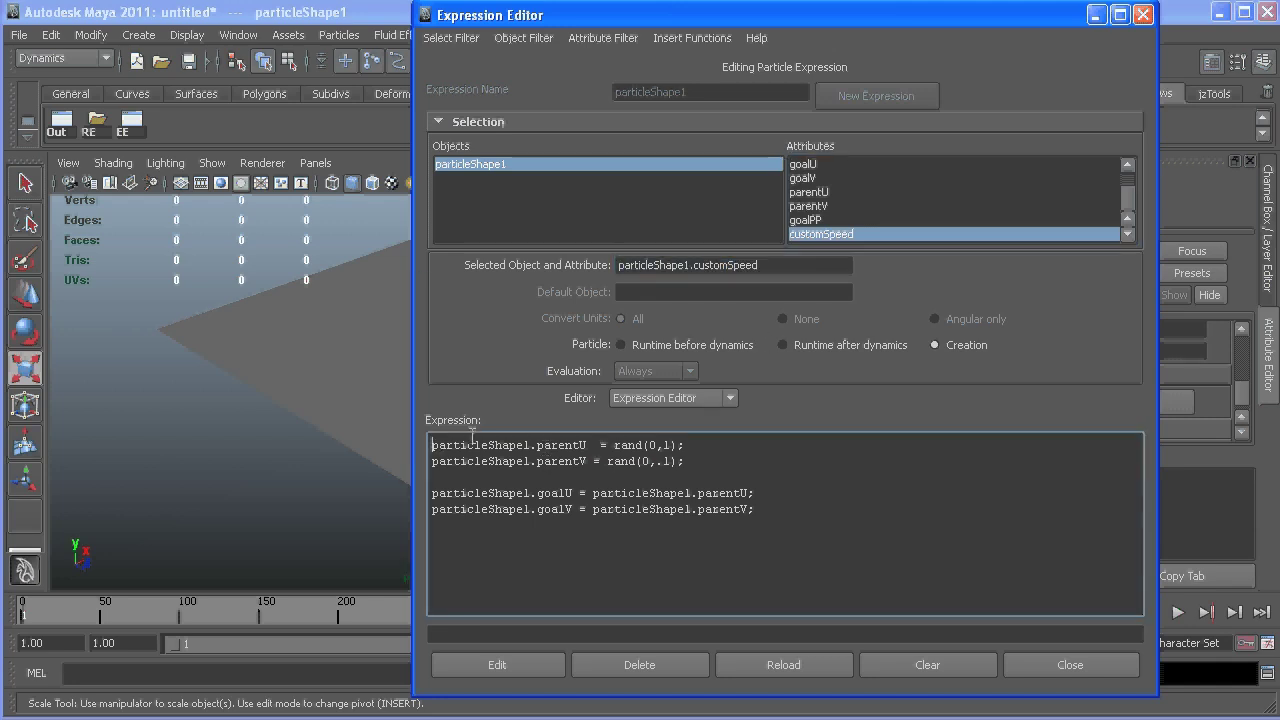
key("Return")
key("Return")
key("Up")
key("Up")
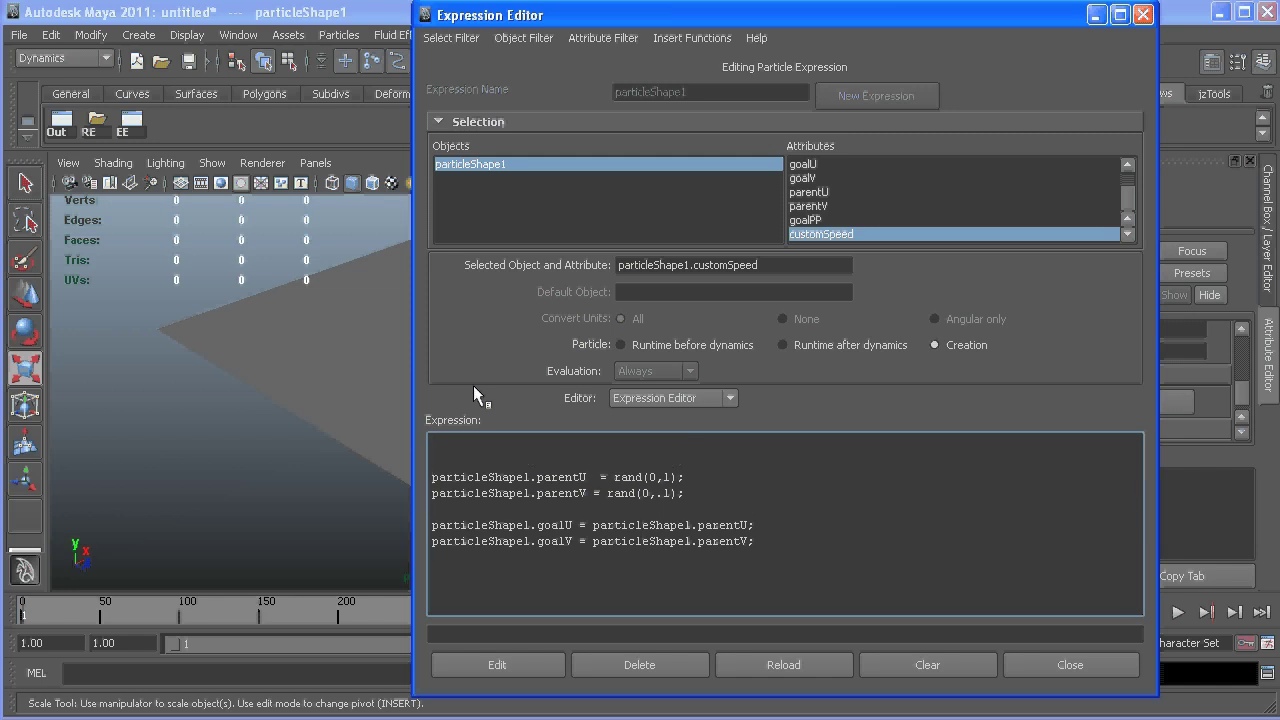
key("ctrl+v")
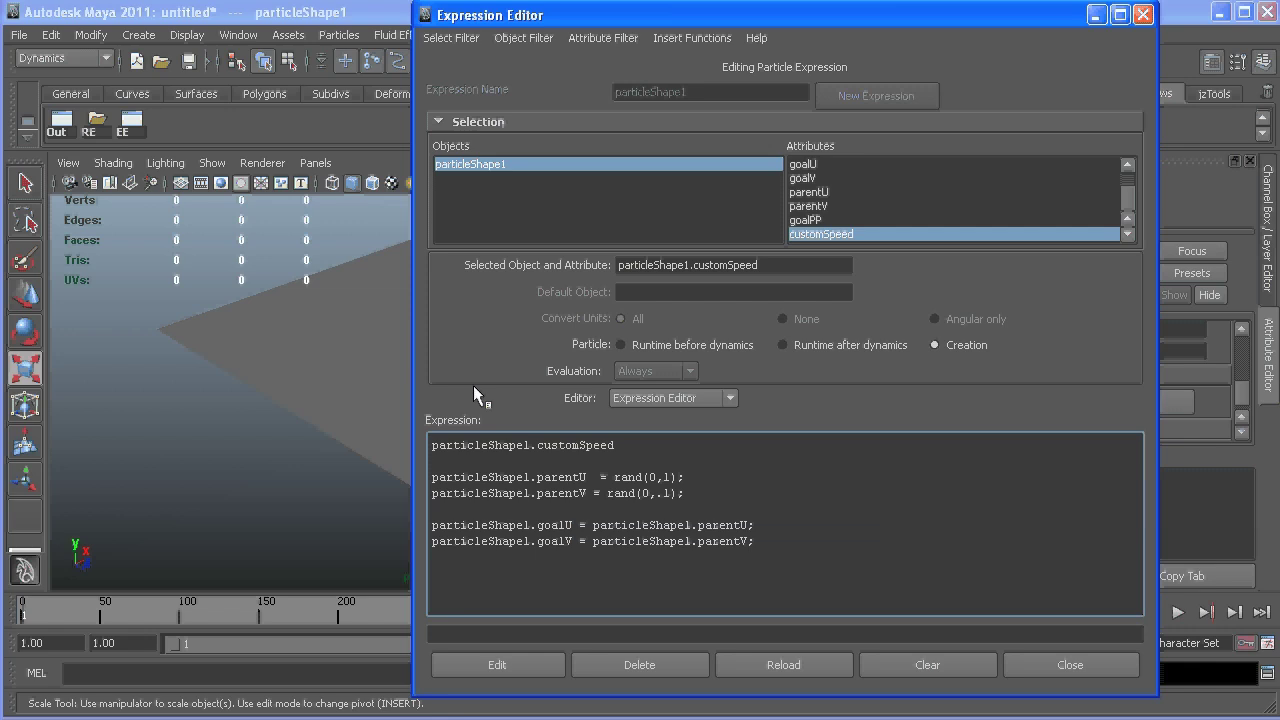
type("= rand (.001,.002);")
left_click(674, 446)
key("BackSpace")
left_click(503, 663)
left_click_drag(876, 17, 811, 0)
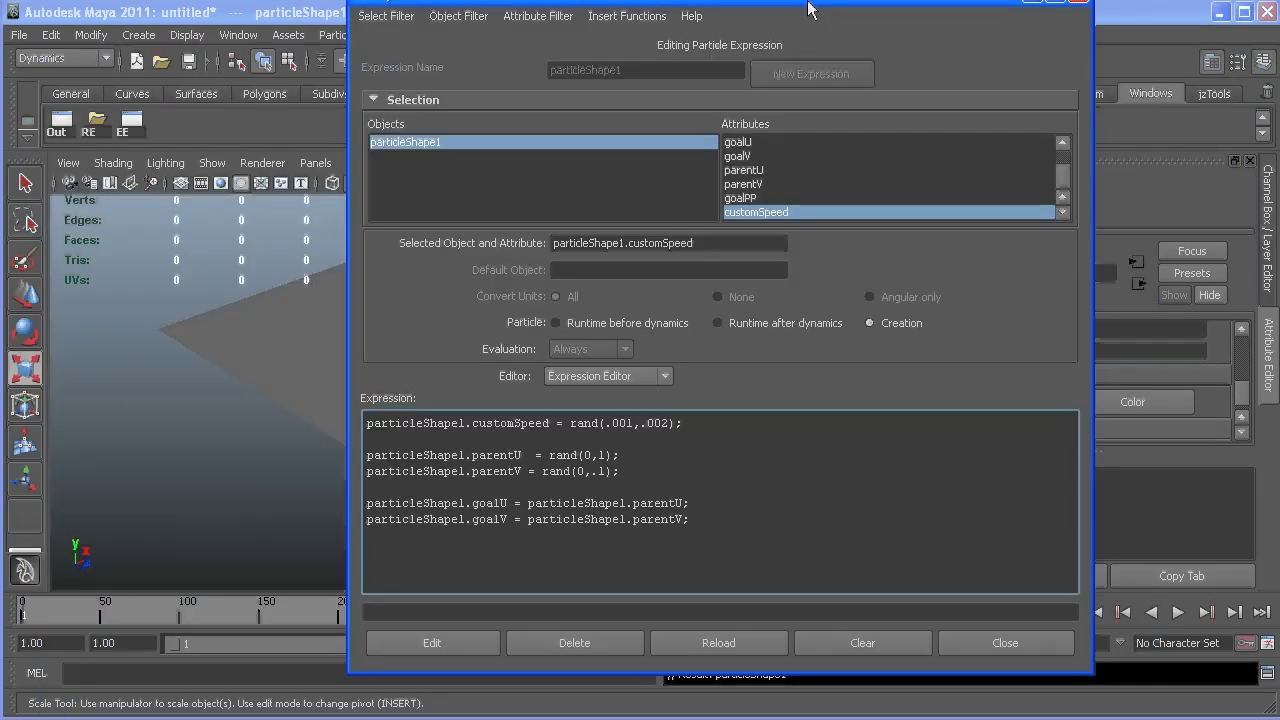
Replace .001 in the runtime expression with particleShape1.customSpeed, apply it, and minimize the editor
left_click(629, 323)
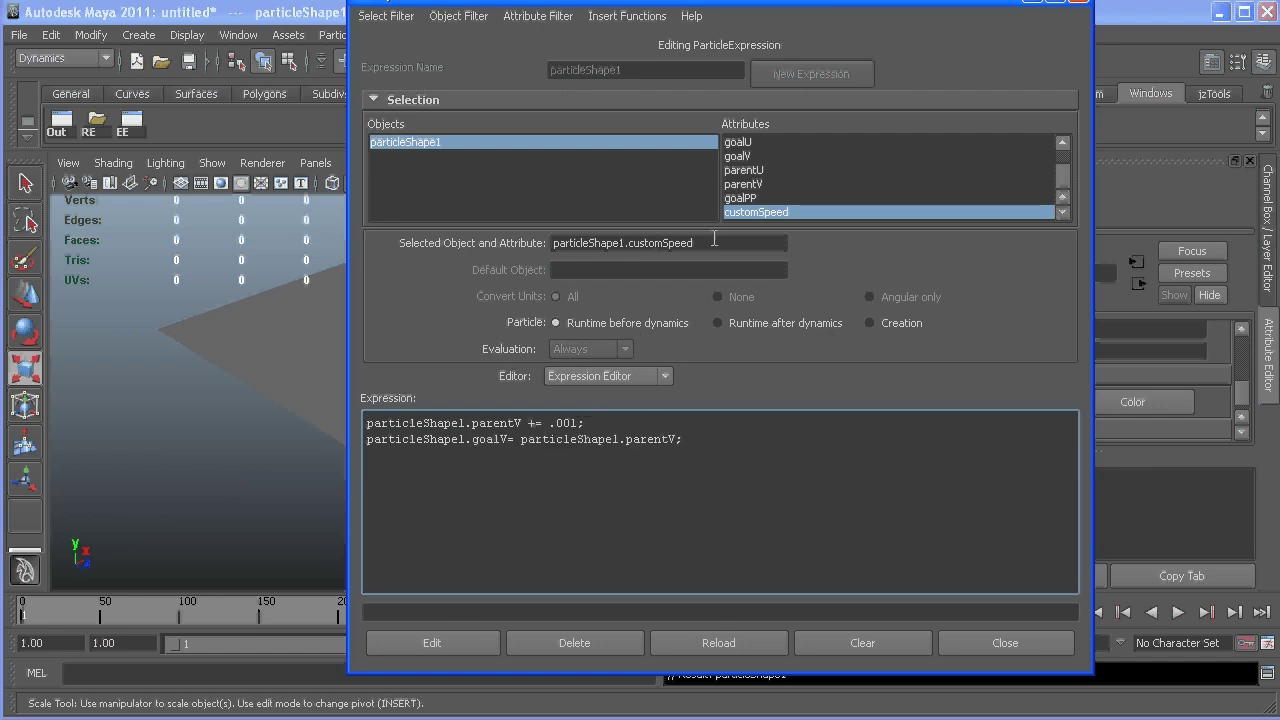
left_click_drag(714, 239, 461, 241)
key("ctrl+c")
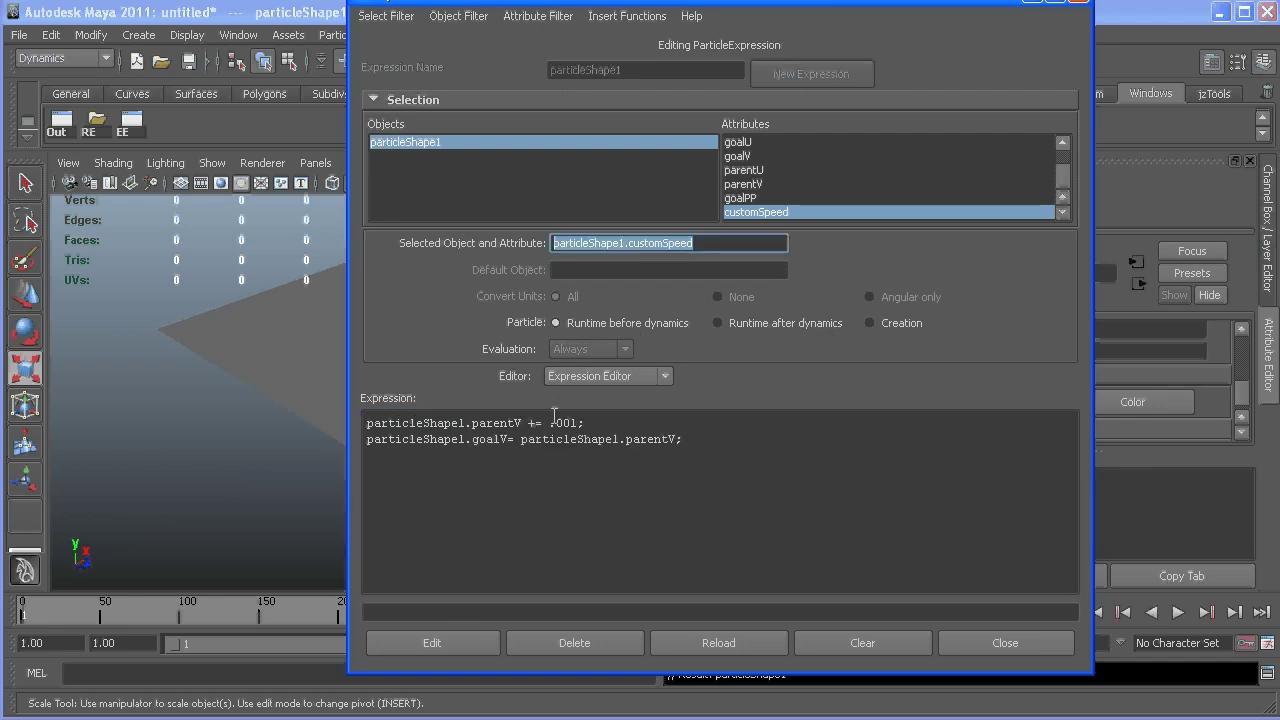
left_click(554, 420)
left_click_drag(550, 423, 583, 423)
key("ctrl+v")
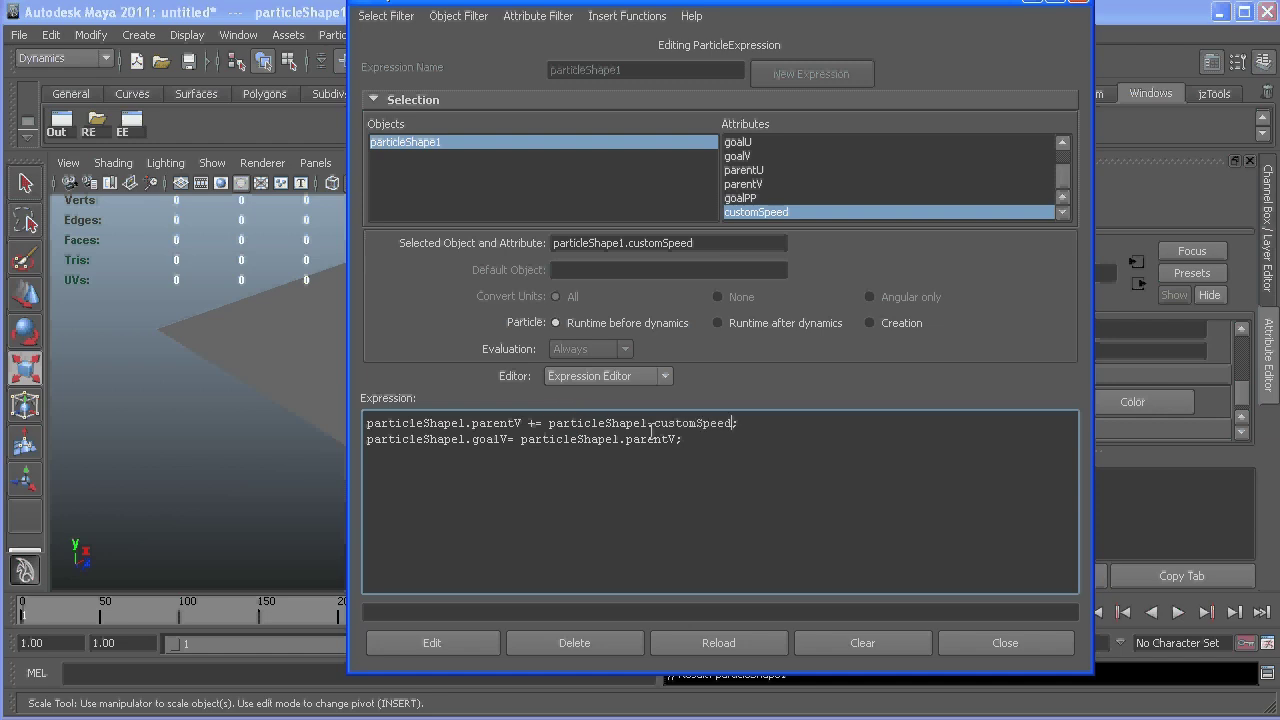
left_click(421, 644)
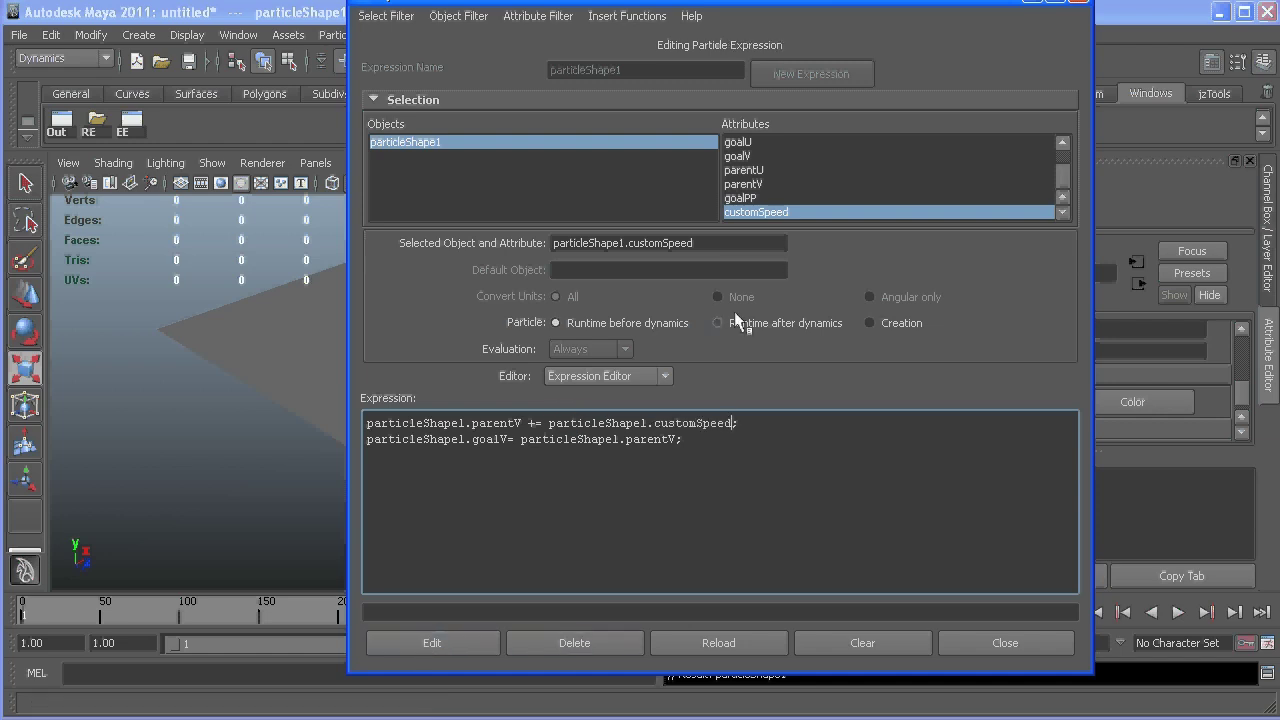
left_click_drag(1004, 3, 988, 50)
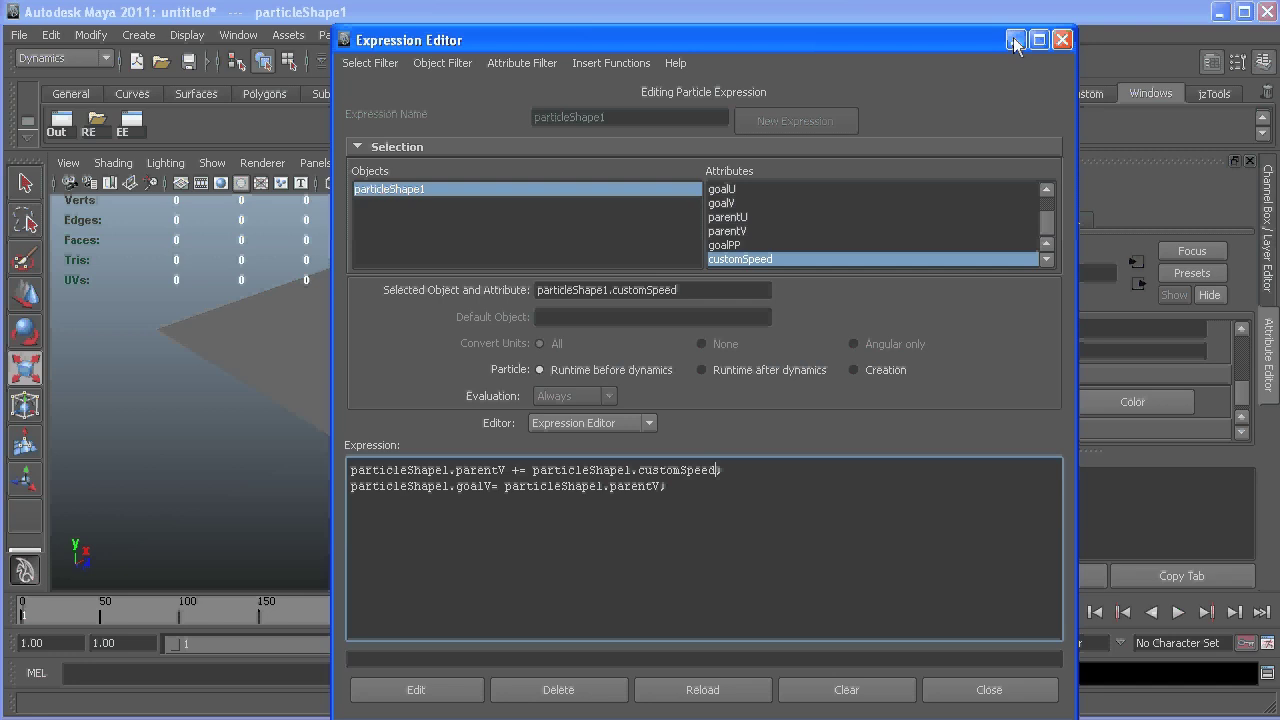
left_click(1014, 40)
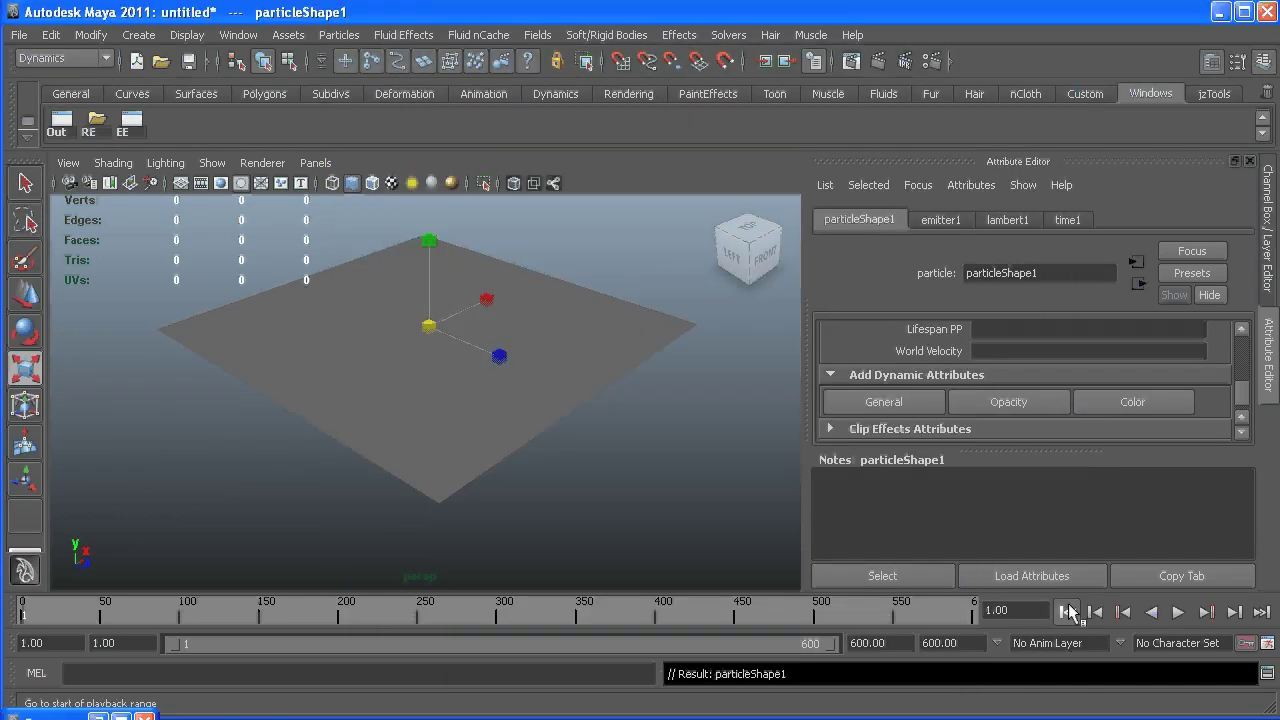